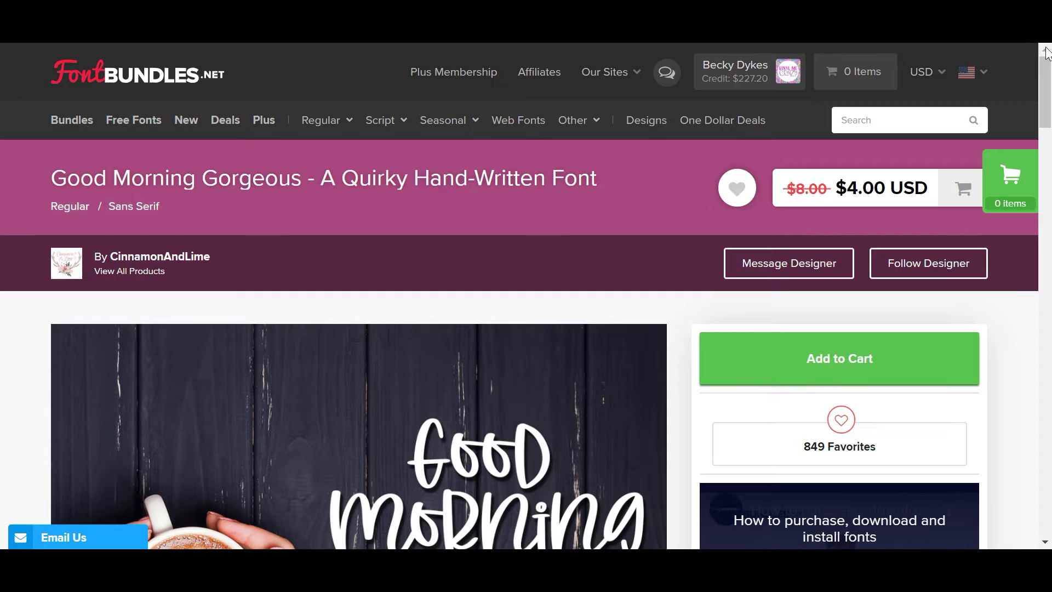
Review the Good Morning Gorgeous font's product page, including its artwork and preview text
{"action": "mouse_move", "coordinate": [1046, 82]}
{"action": "left_mouse_down"}
{"action": "mouse_move", "coordinate": [1049, 115]}
{"action": "mouse_move", "coordinate": [1049, 100]}
{"action": "left_mouse_up"}
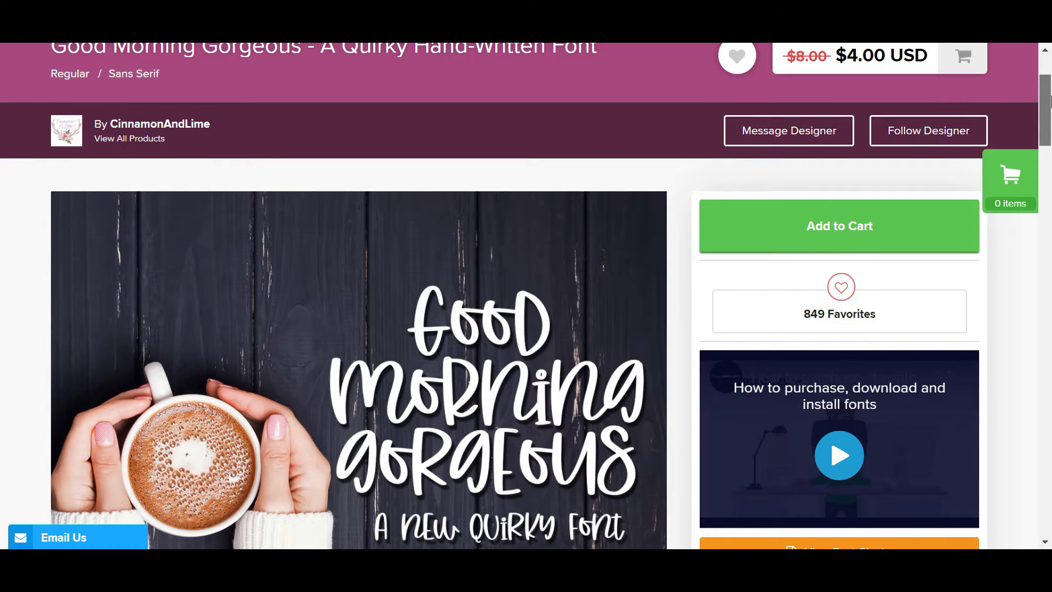
{"action": "left_click_drag", "start_coordinate": [1049, 100], "coordinate": [1034, 289]}
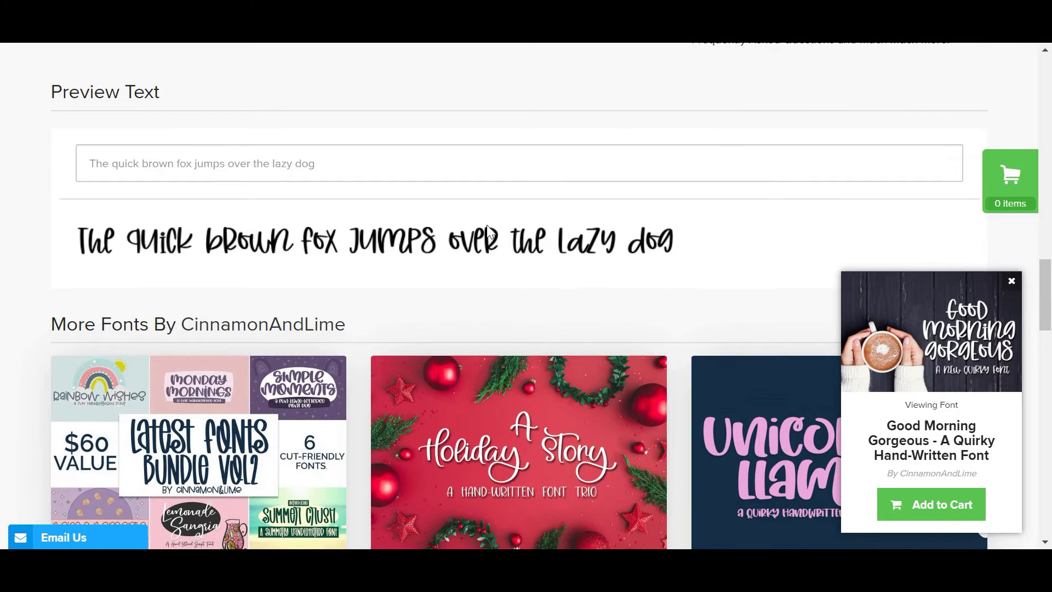
{"action": "left_click_drag", "start_coordinate": [1046, 277], "coordinate": [1046, 83]}
{"action": "left_click", "coordinate": [893, 213]}
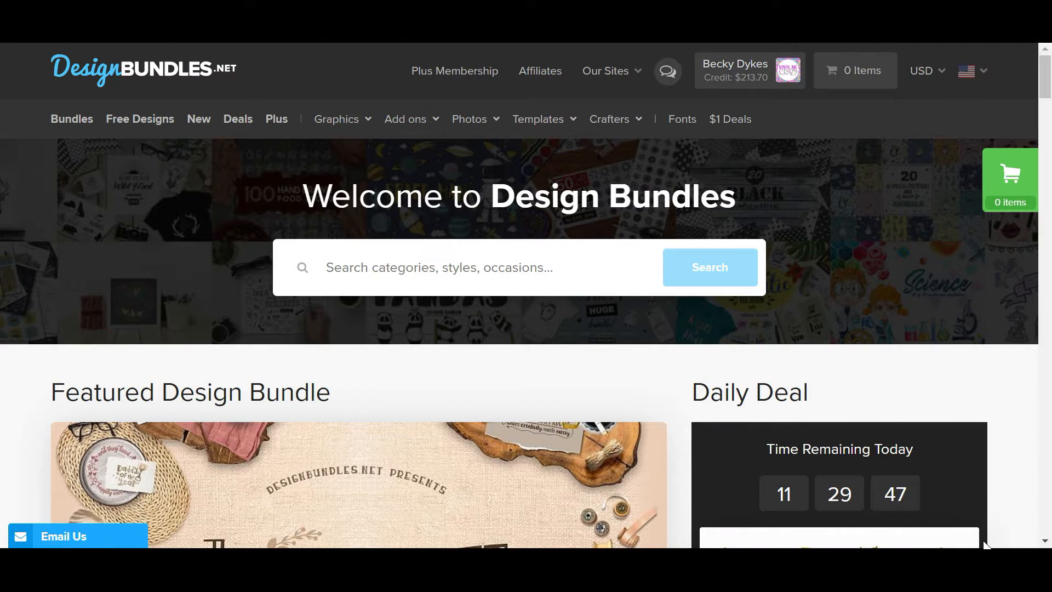
Search Design Bundles for "Bright Watercolor Patterns" and open the $5.00 product of that name
{"action": "left_click", "coordinate": [527, 270]}
{"action": "type", "text": "Bright Watercolor Patterns"}
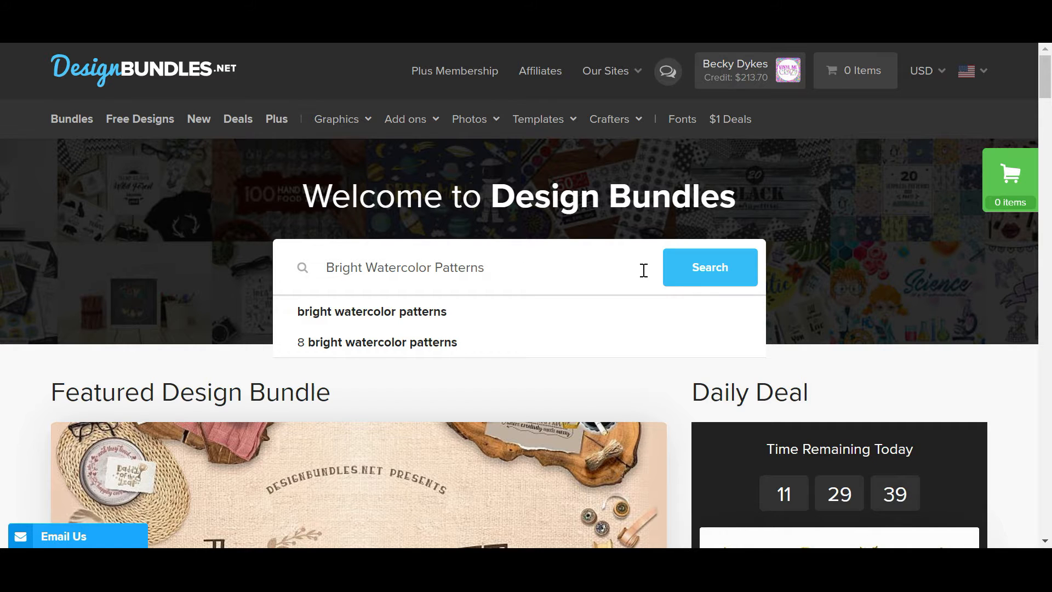
{"action": "left_click", "coordinate": [711, 277]}
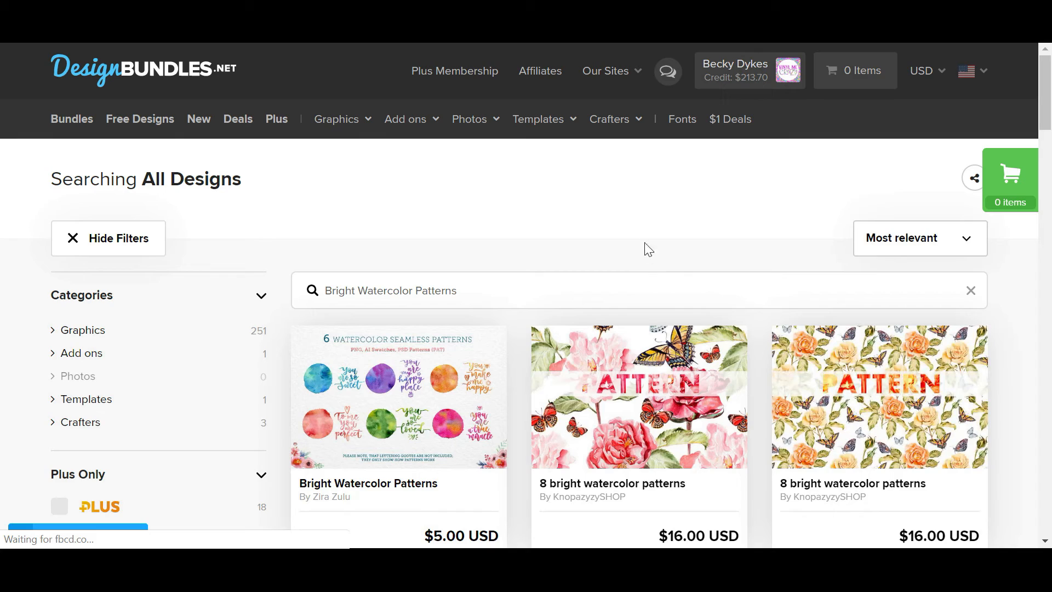
{"action": "mouse_move", "coordinate": [1045, 120]}
{"action": "left_mouse_down"}
{"action": "mouse_move", "coordinate": [1044, 271]}
{"action": "mouse_move", "coordinate": [1046, 134]}
{"action": "left_mouse_up"}
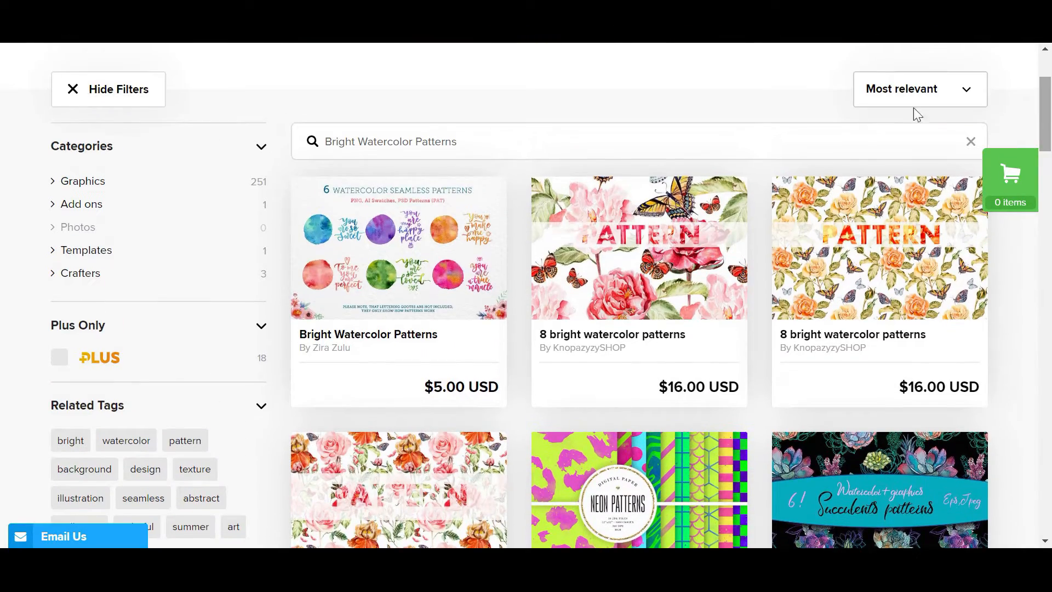
{"action": "left_click", "coordinate": [442, 213]}
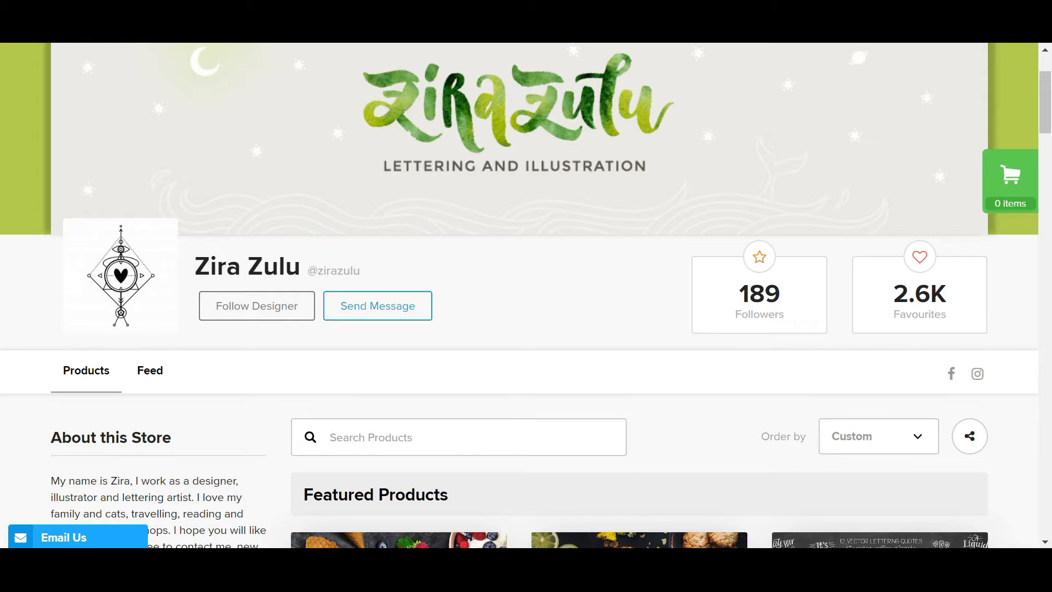
View the header of the pattern designer's store page and its option to follow the designer
{"action": "left_click_drag", "start_coordinate": [1045, 93], "coordinate": [1047, 68]}
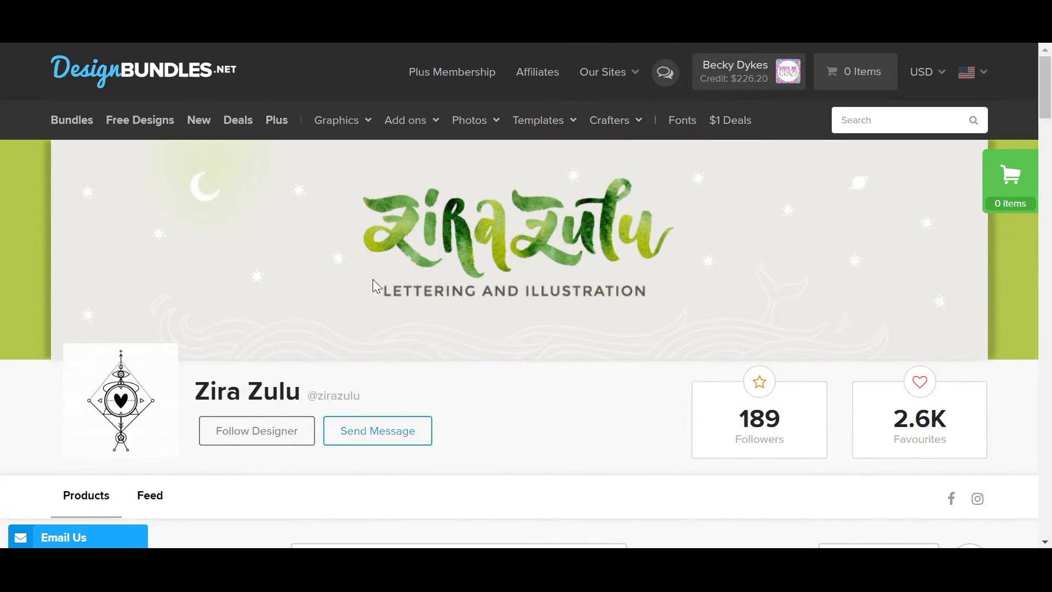
{"action": "left_click", "coordinate": [251, 437]}
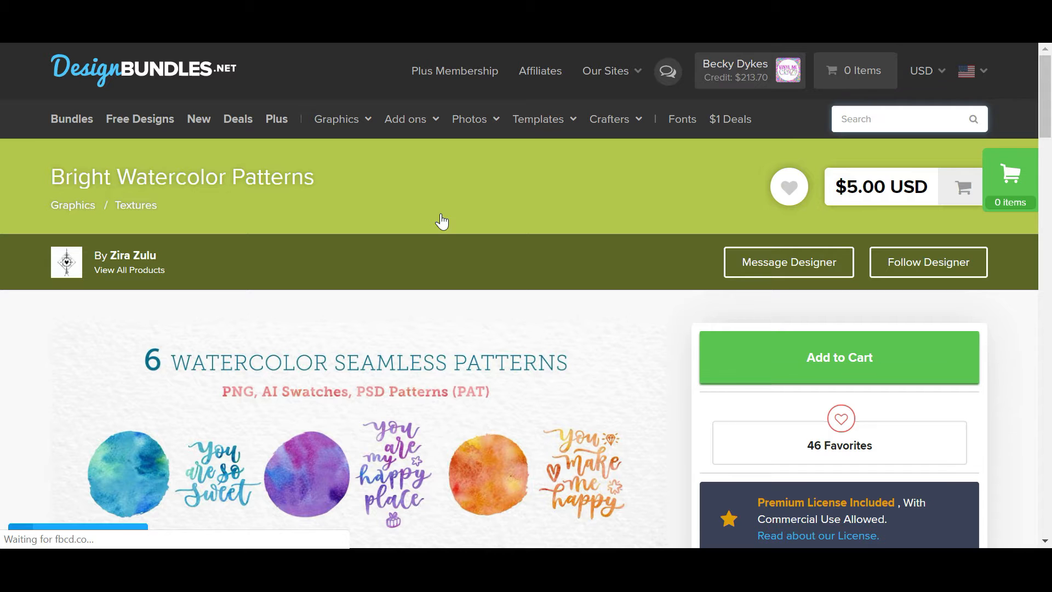
Add Bright Watercolor Patterns to the cart and proceed to checkout
{"action": "scroll", "coordinate": [441, 221], "scroll_direction": "down", "scroll_amount": 1}
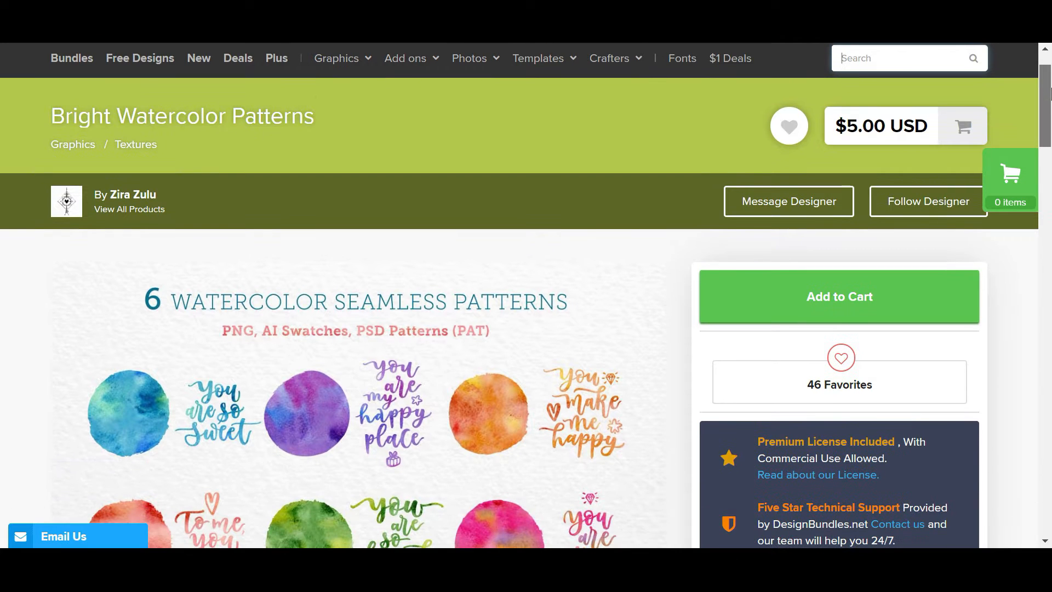
{"action": "left_click", "coordinate": [786, 301]}
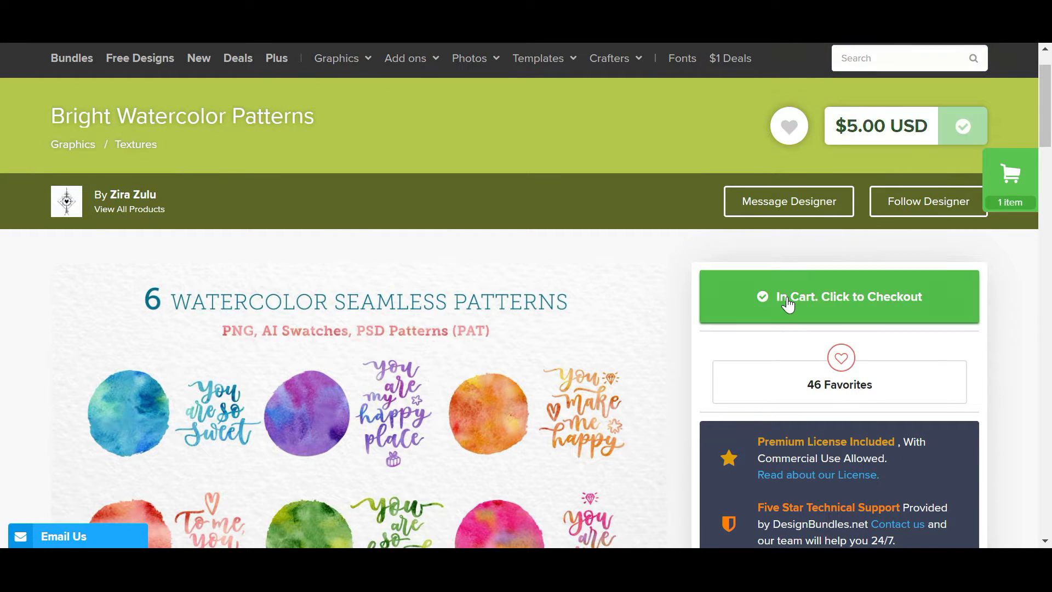
{"action": "left_click", "coordinate": [1008, 186]}
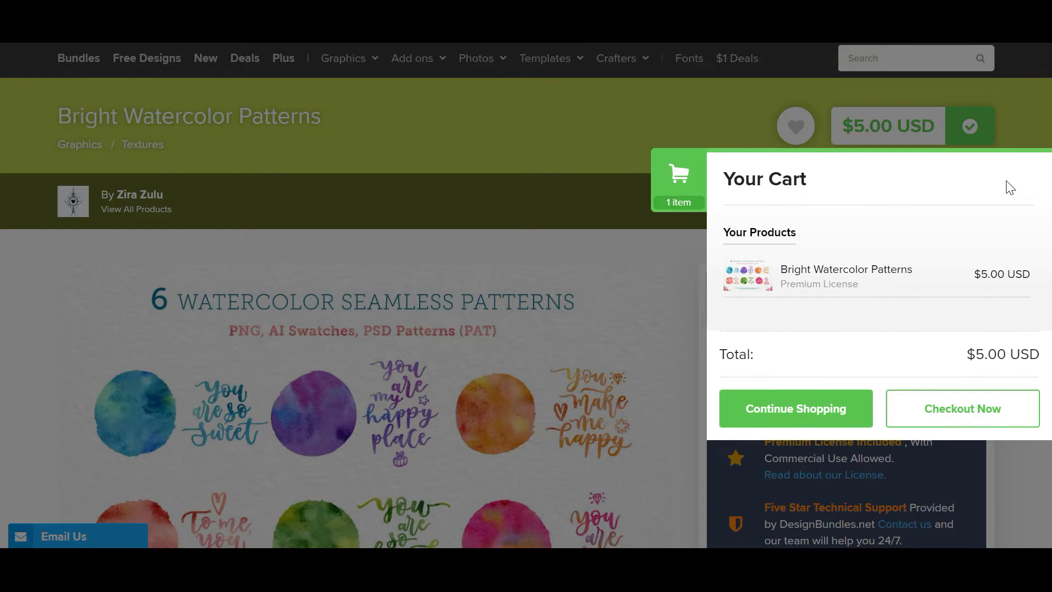
{"action": "left_click", "coordinate": [934, 406]}
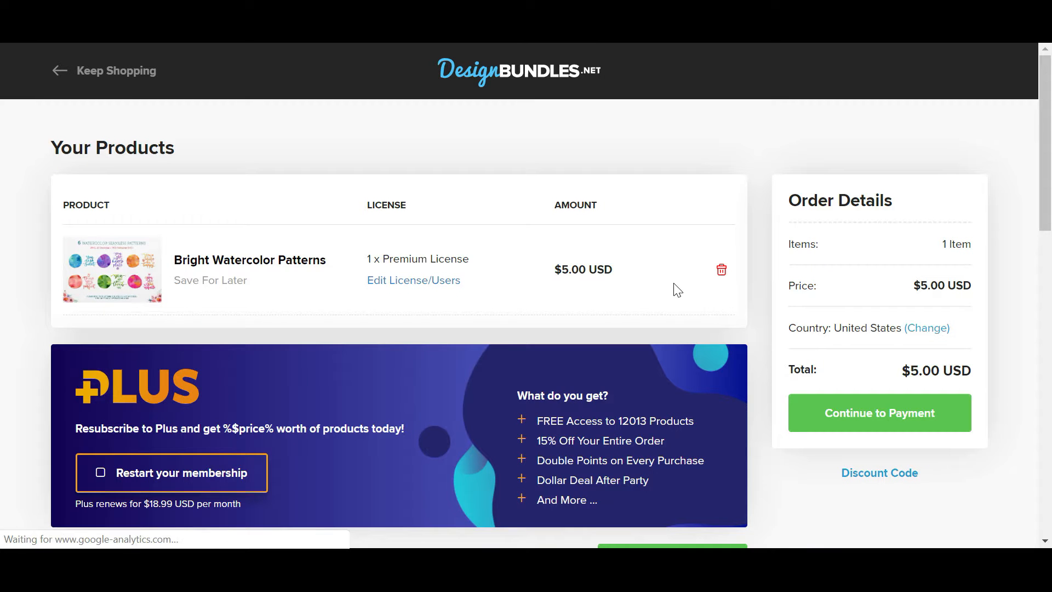
Continue to payment and complete the order with Store Credit
{"action": "left_click", "coordinate": [829, 421]}
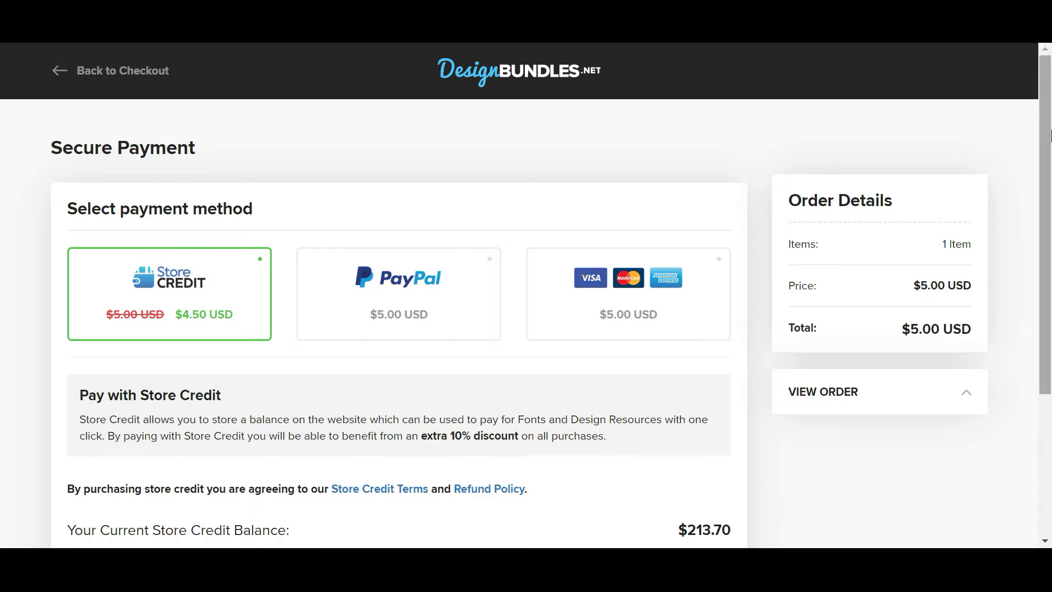
{"action": "left_click_drag", "start_coordinate": [1049, 123], "coordinate": [1045, 219]}
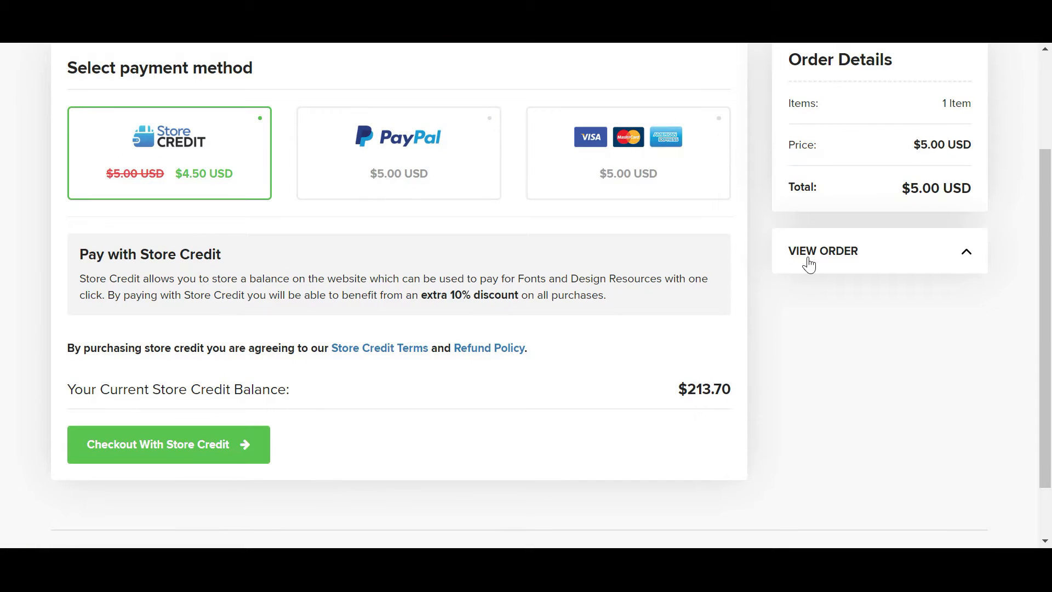
{"action": "left_click", "coordinate": [219, 448]}
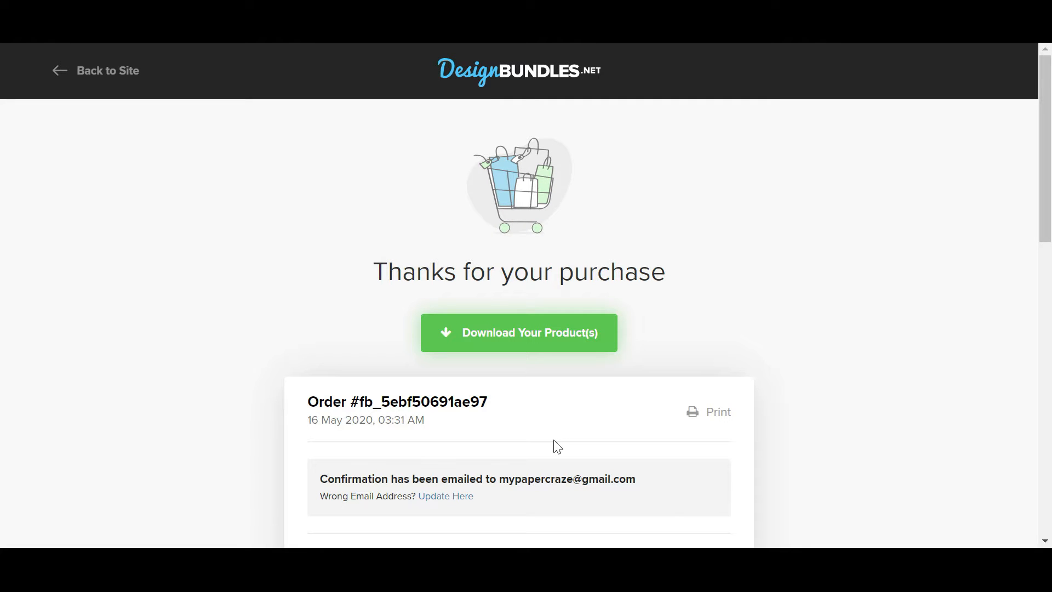
Show the download files for Bright Watercolor Patterns among the purchases and download patterns.zip
{"action": "left_click", "coordinate": [539, 345]}
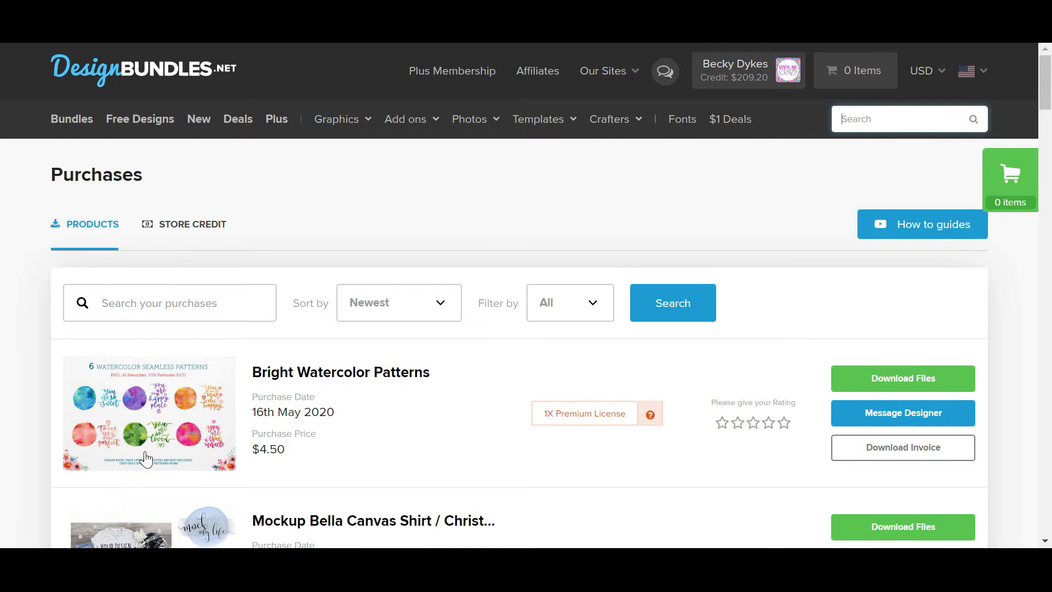
{"action": "left_click", "coordinate": [854, 385]}
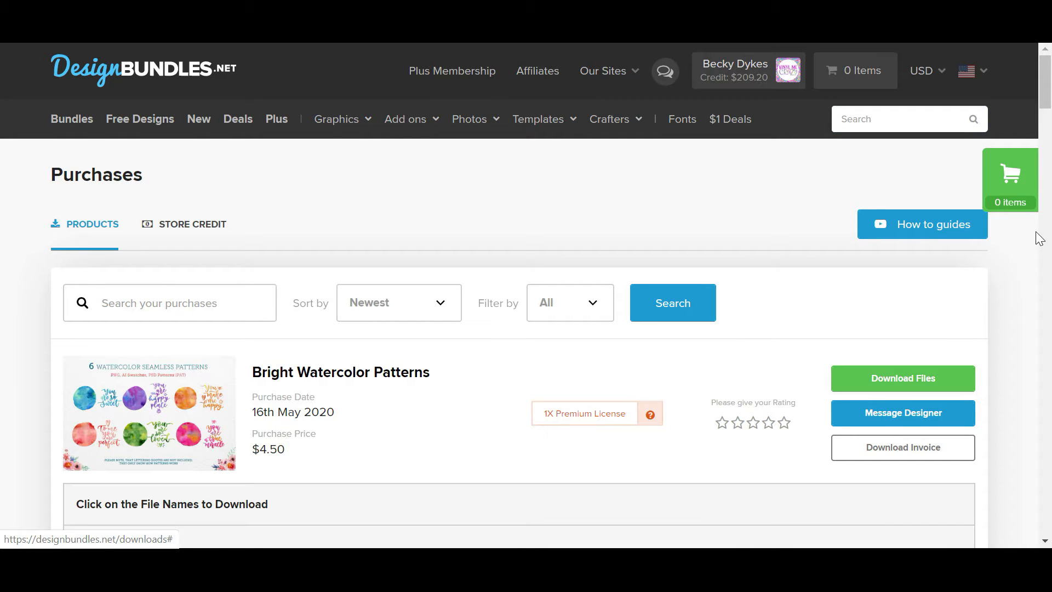
{"action": "left_click_drag", "start_coordinate": [1046, 97], "coordinate": [1046, 106]}
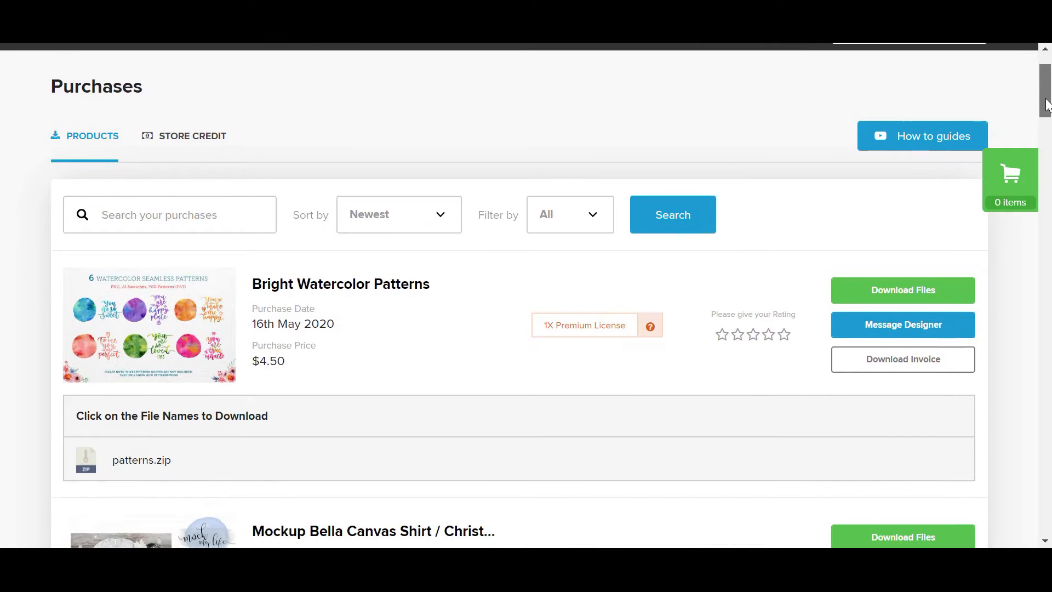
{"action": "left_click", "coordinate": [152, 464]}
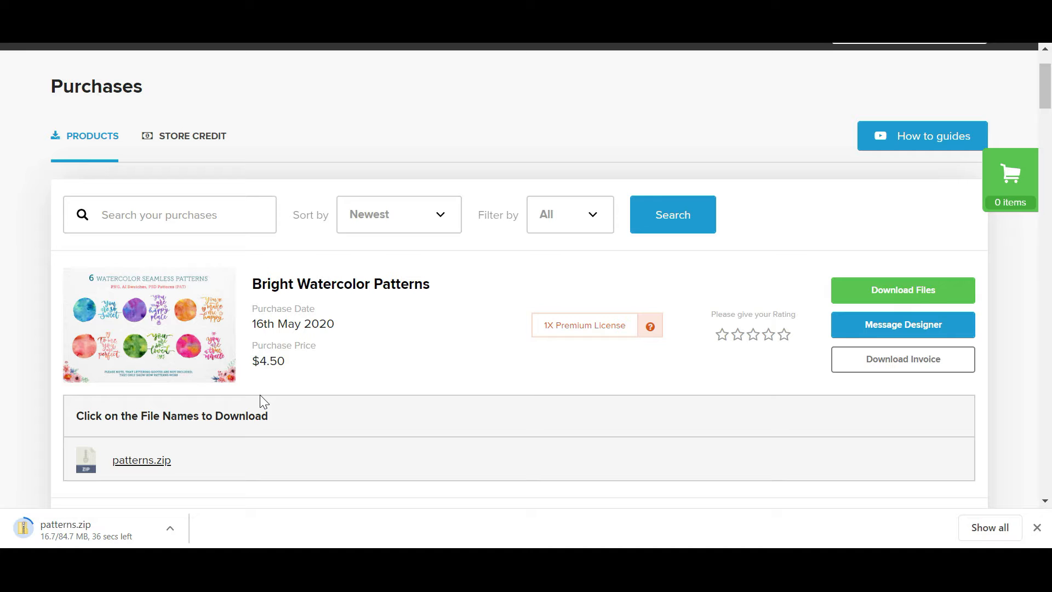
Open the downloaded patterns.zip archive and move its window fully into view
{"action": "left_click", "coordinate": [99, 530]}
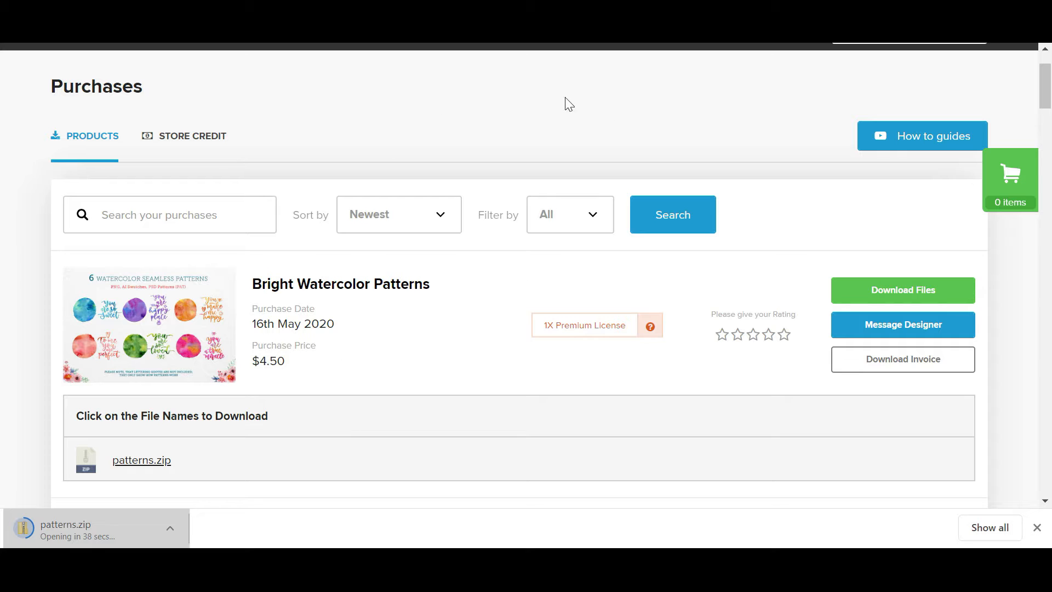
{"action": "left_click_drag", "start_coordinate": [1047, 116], "coordinate": [1046, 74]}
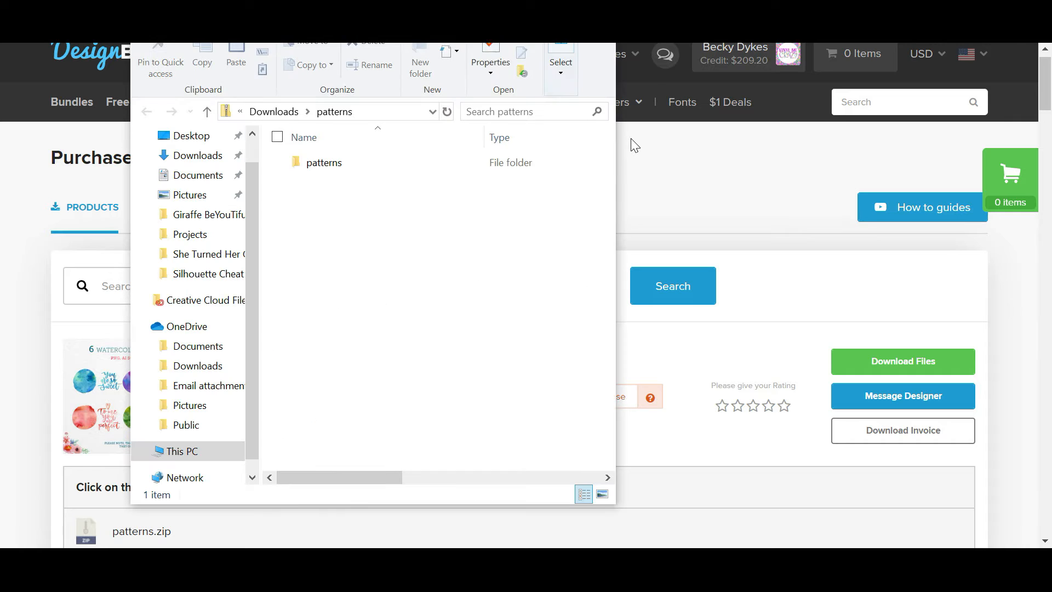
{"action": "left_click_drag", "start_coordinate": [455, 2], "coordinate": [600, 91]}
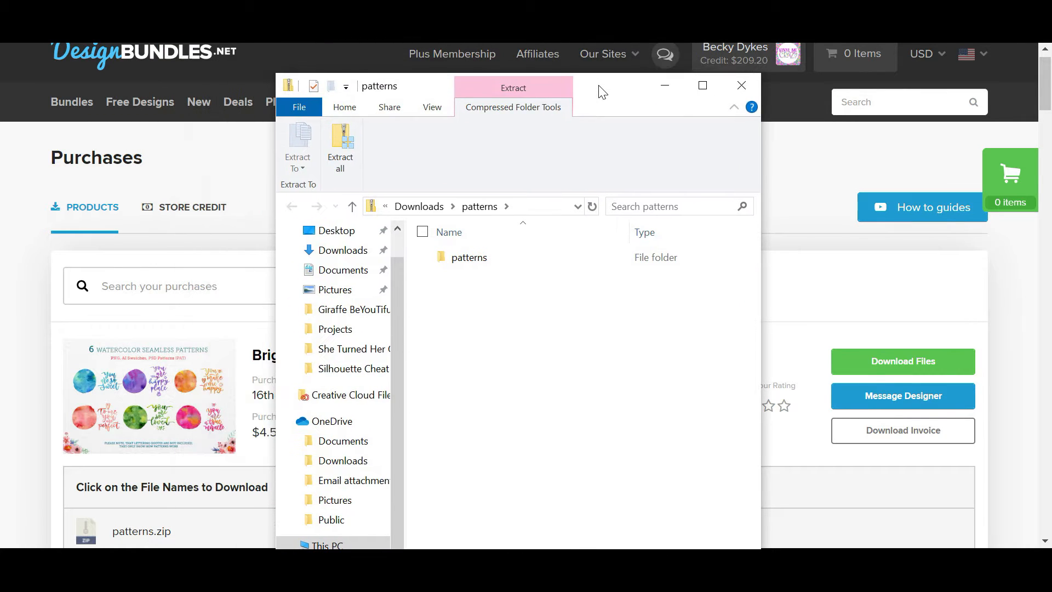
Extract the patterns folder to Downloads, open it and widen the window to show four thumbnails per row
{"action": "left_click", "coordinate": [485, 262]}
{"action": "left_click_drag", "start_coordinate": [402, 249], "coordinate": [352, 253]}
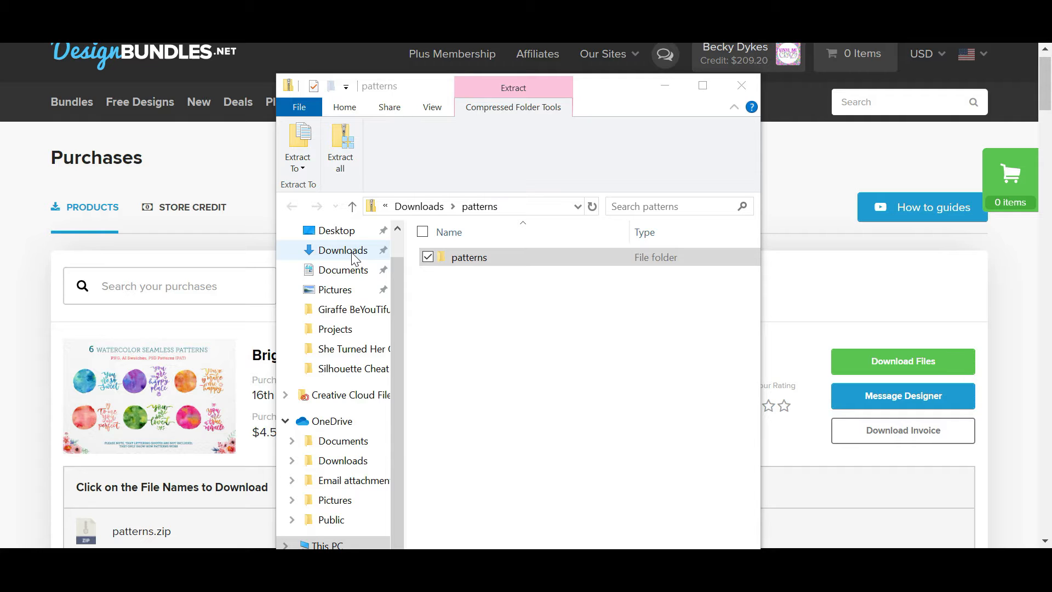
{"action": "left_click", "coordinate": [351, 251]}
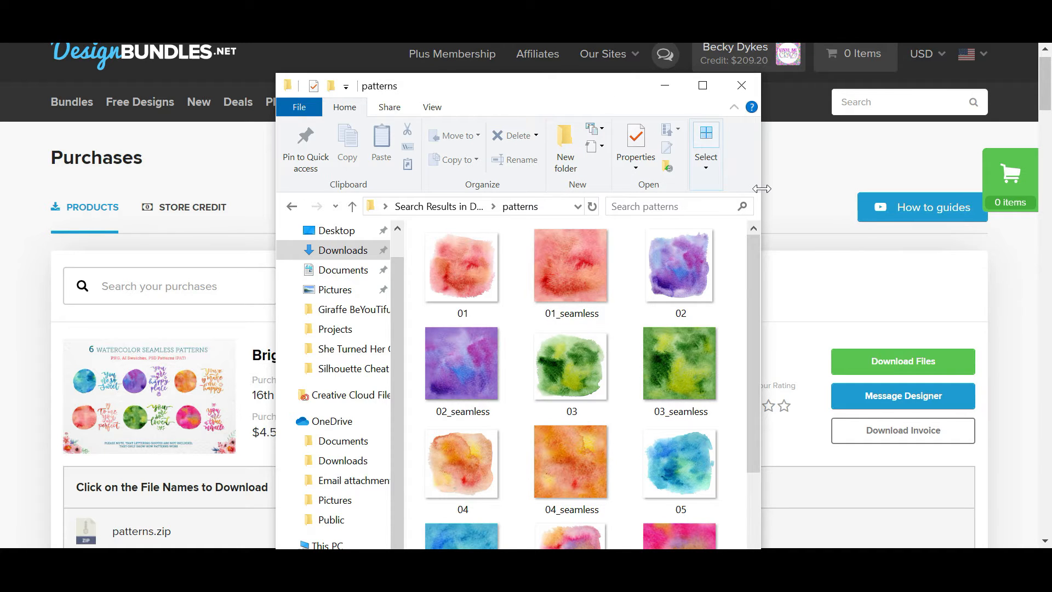
{"action": "left_click_drag", "start_coordinate": [761, 188], "coordinate": [869, 188]}
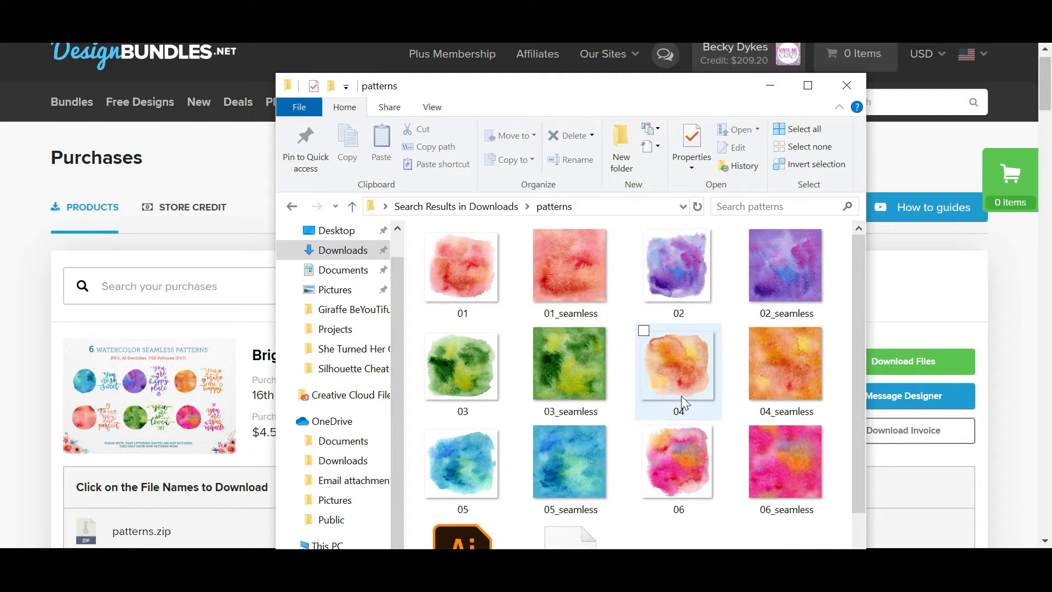
Bring the patterns folder over Silhouette Studio and place 06_seamless across the upper part of the page's right edge
{"action": "mouse_move", "coordinate": [809, 286]}
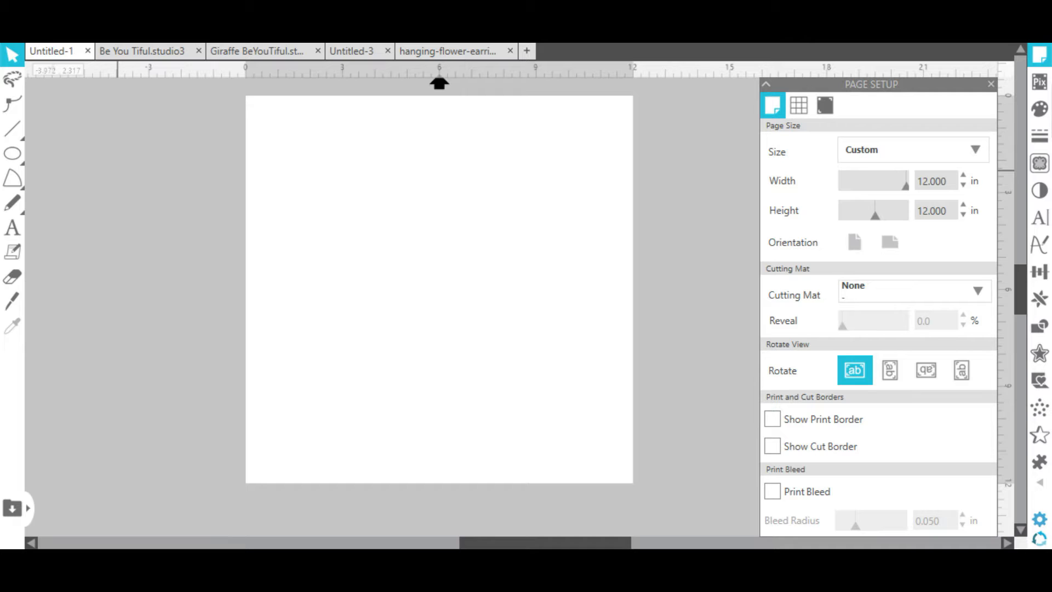
{"action": "key", "text": "alt+Tab"}
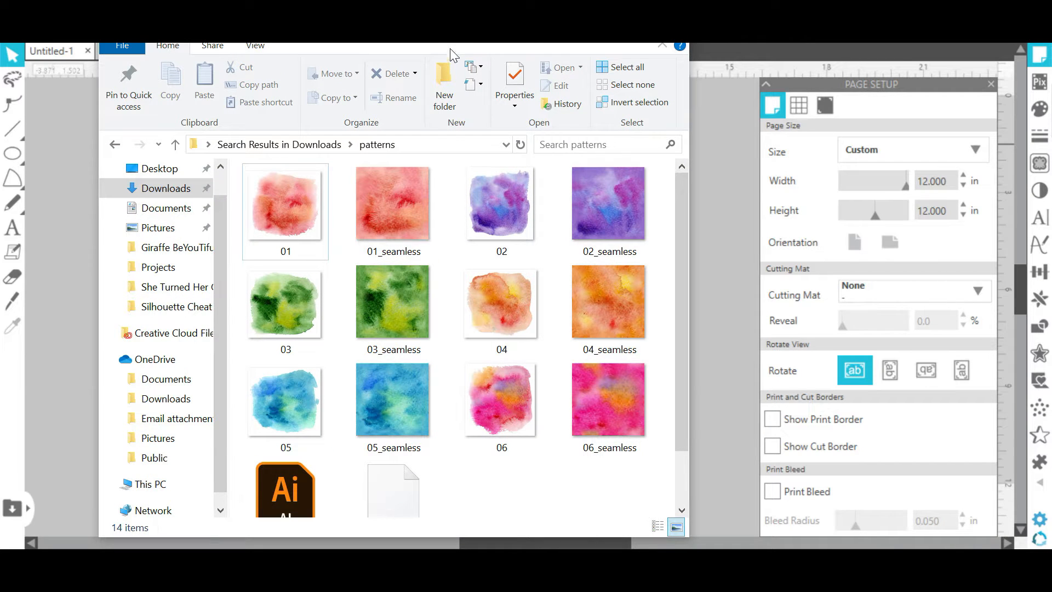
{"action": "left_click_drag", "start_coordinate": [445, 48], "coordinate": [321, 15]}
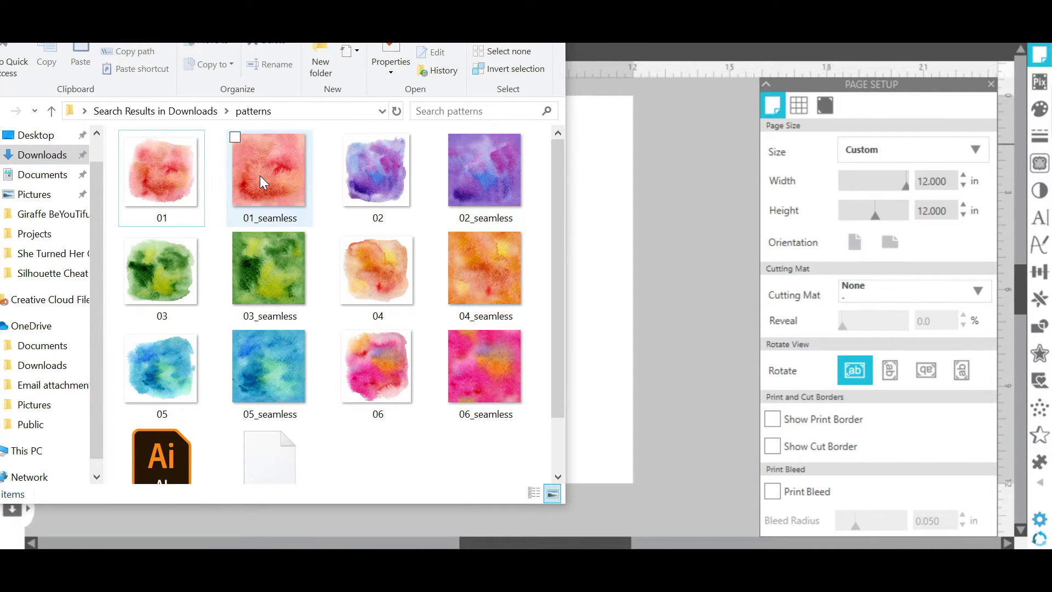
{"action": "left_click", "coordinate": [475, 375]}
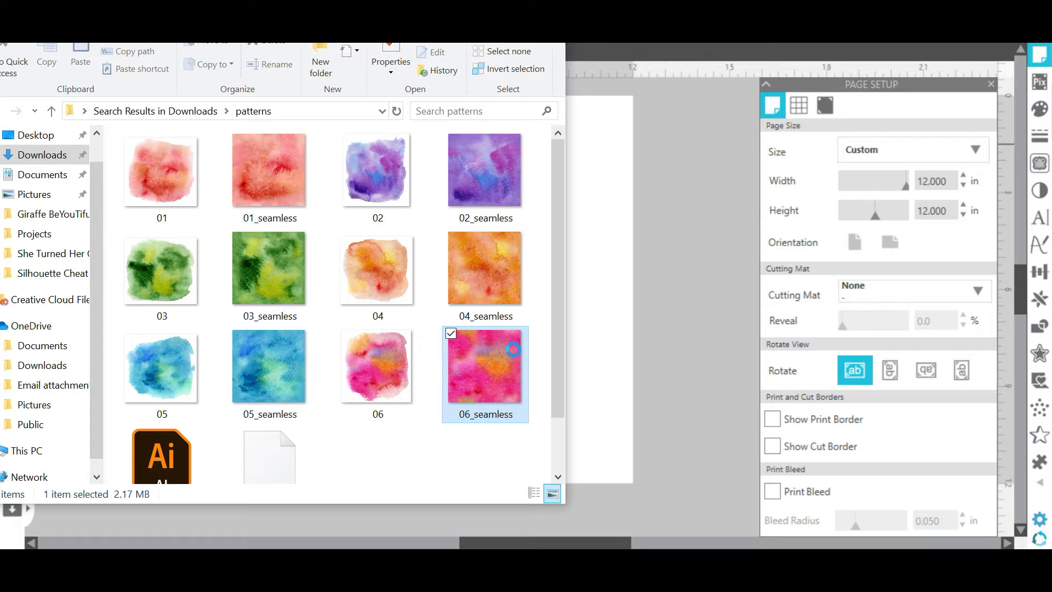
{"action": "left_click_drag", "start_coordinate": [513, 349], "coordinate": [665, 281]}
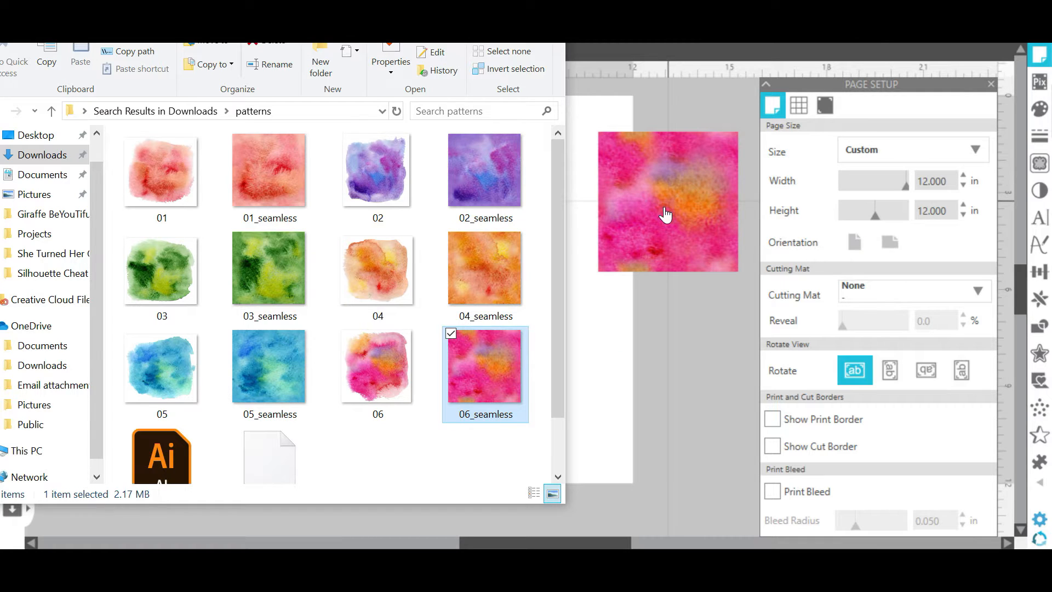
{"action": "left_click", "coordinate": [663, 236]}
{"action": "left_click_drag", "start_coordinate": [662, 236], "coordinate": [645, 214]}
Add 02_seamless off the page's right side and 05_seamless near the page's lower right corner
{"action": "key", "text": "alt+Tab"}
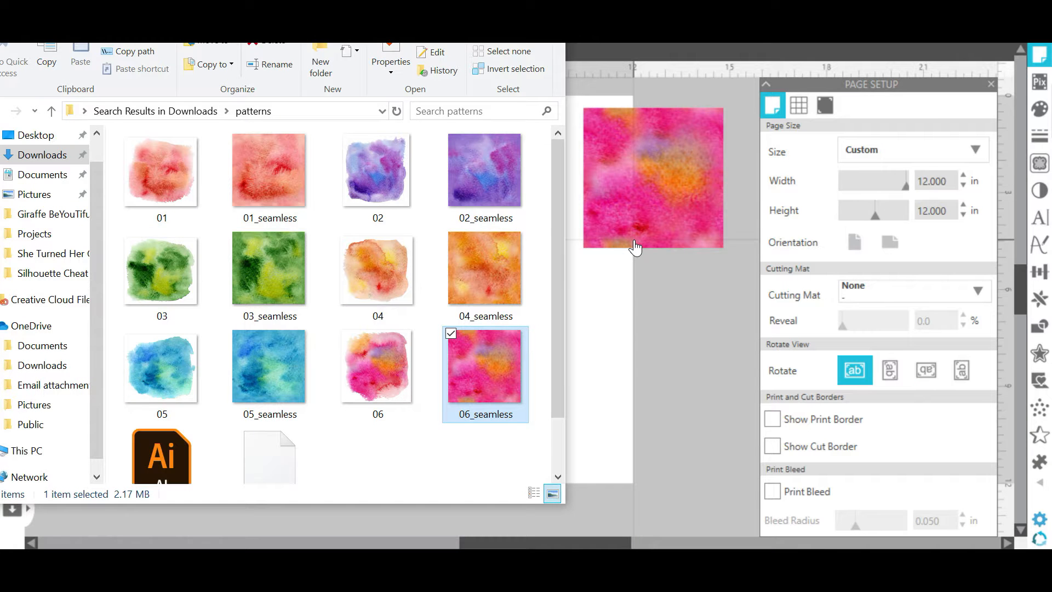
{"action": "left_click_drag", "start_coordinate": [485, 189], "coordinate": [694, 345]}
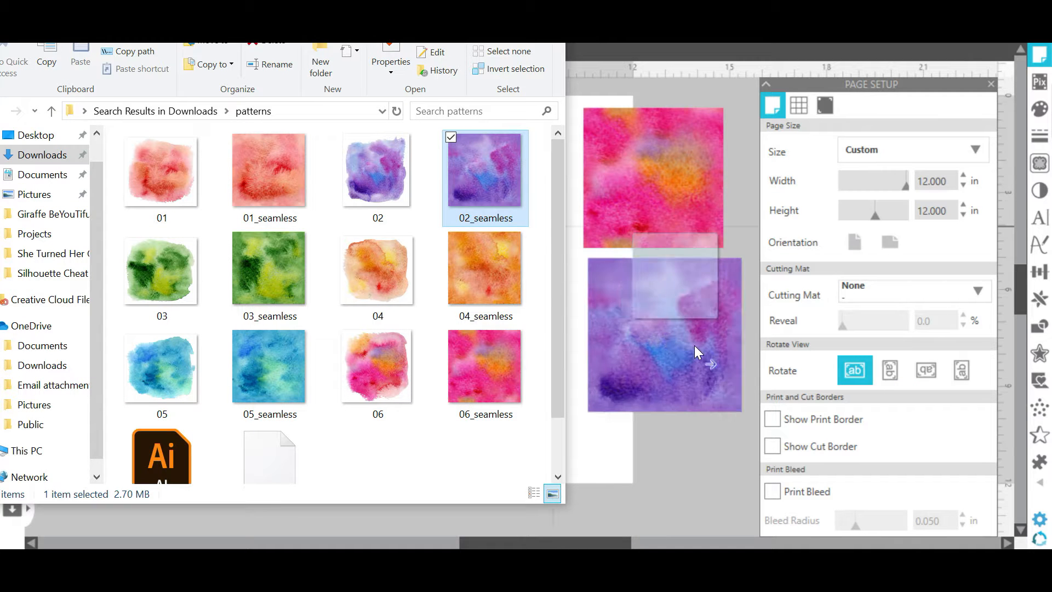
{"action": "left_click_drag", "start_coordinate": [665, 394], "coordinate": [765, 301]}
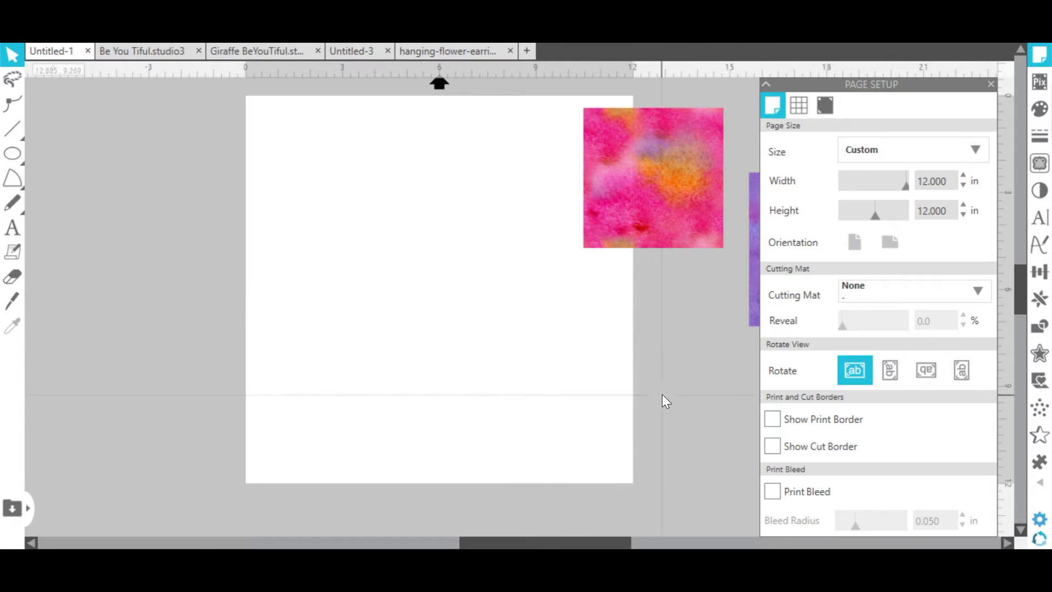
{"action": "key", "text": "alt+Tab"}
{"action": "left_click_drag", "start_coordinate": [250, 369], "coordinate": [675, 446]}
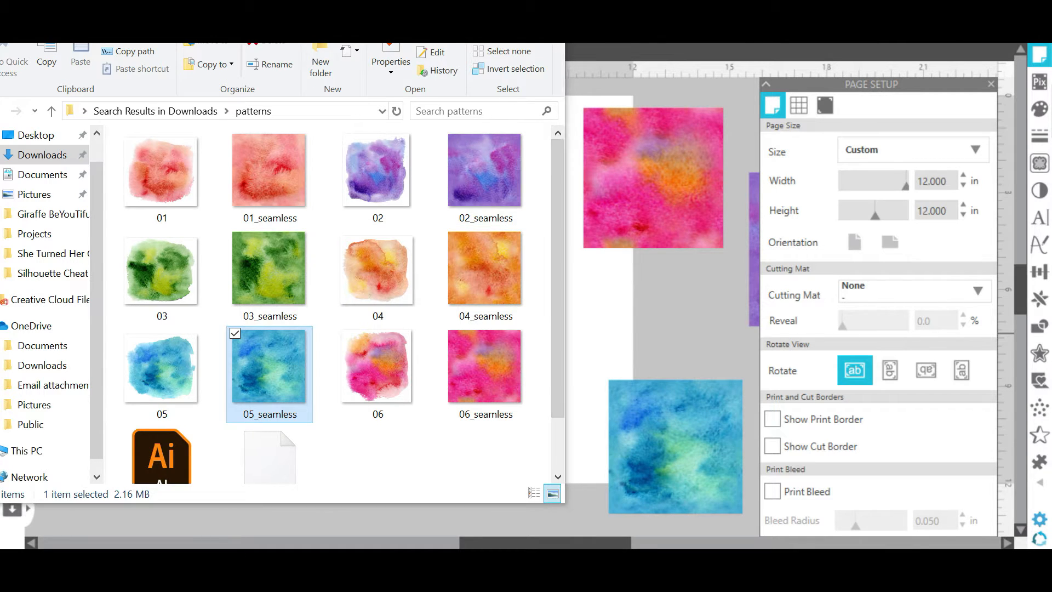
Return to Silhouette Studio and stack the pink, purple and blue pattern images in a column off the page's left side
{"action": "key", "text": "super+Down"}
{"action": "left_click_drag", "start_coordinate": [644, 196], "coordinate": [170, 194]}
{"action": "left_click_drag", "start_coordinate": [750, 266], "coordinate": [74, 281]}
{"action": "left_click_drag", "start_coordinate": [648, 495], "coordinate": [113, 397]}
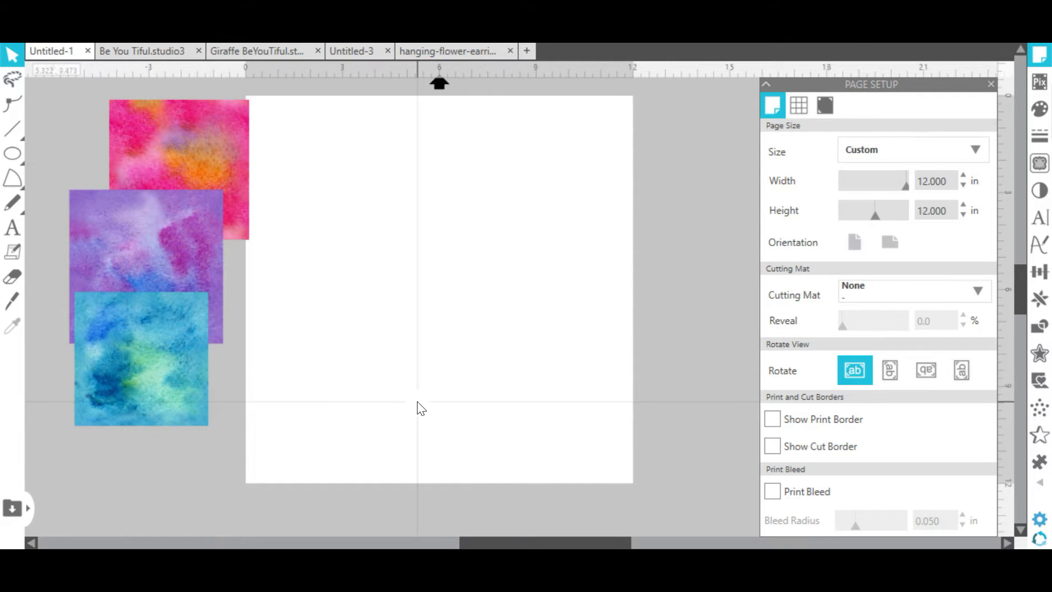
{"action": "left_click_drag", "start_coordinate": [228, 157], "coordinate": [195, 156]}
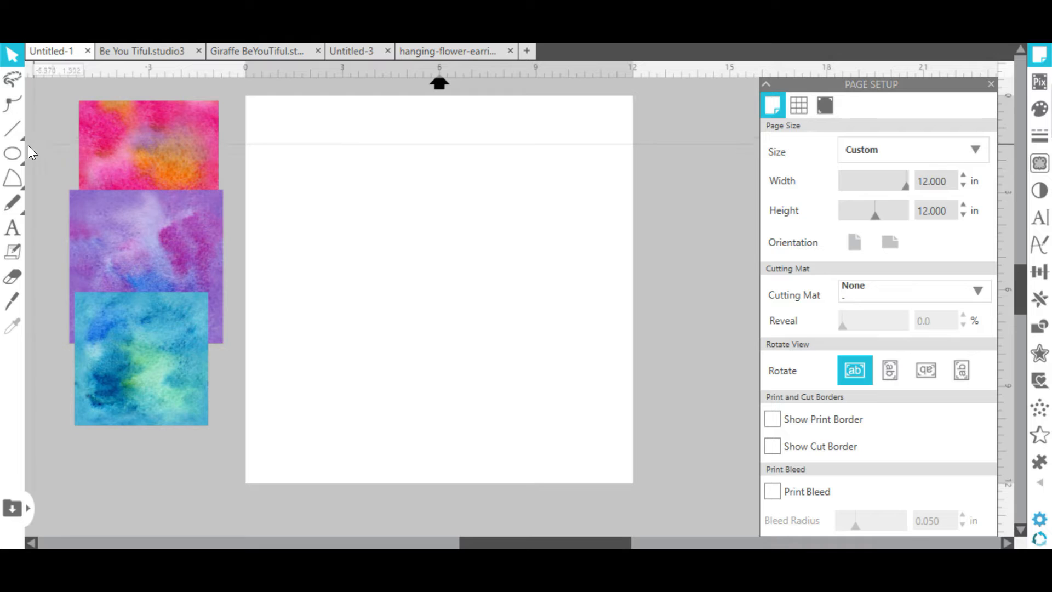
Draw a rounded rectangle about 2.47 in wide by 3.95 in high in the page's upper left area and make its corners rounder
{"action": "left_click", "coordinate": [16, 151]}
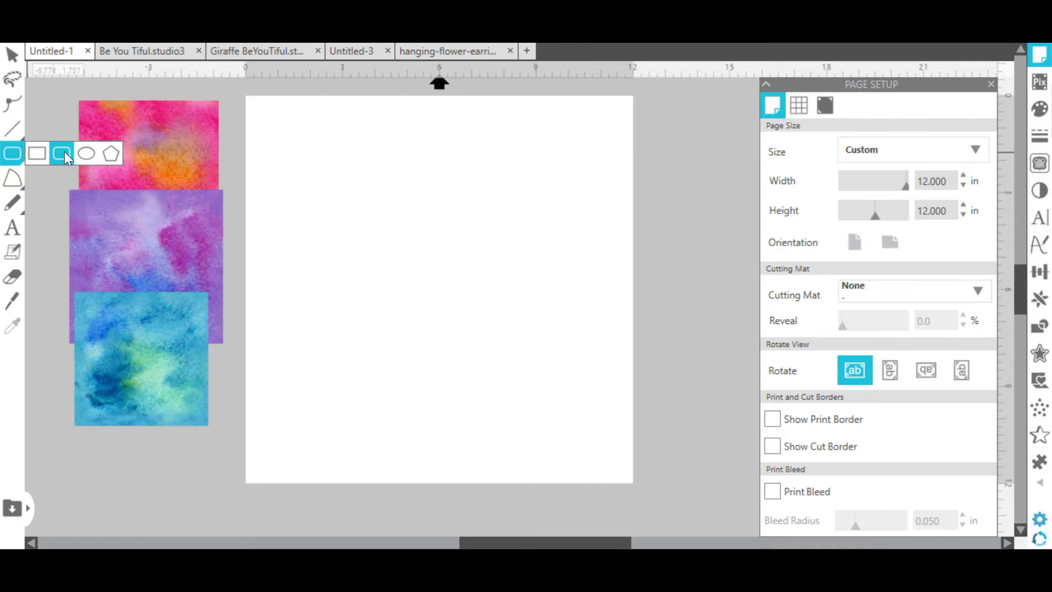
{"action": "left_click", "coordinate": [64, 152]}
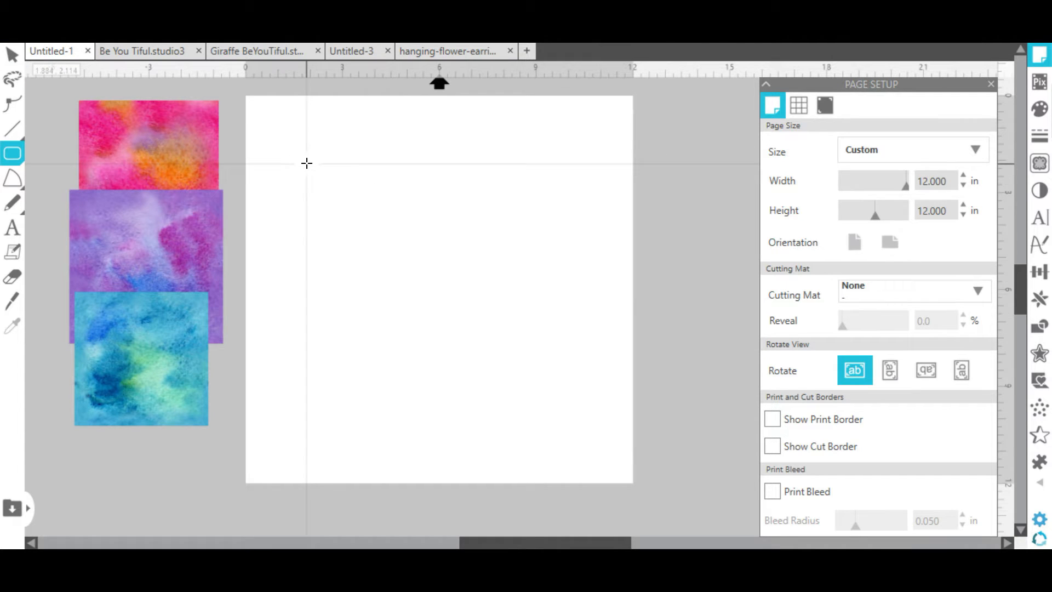
{"action": "left_click_drag", "start_coordinate": [306, 163], "coordinate": [386, 291]}
{"action": "left_click_drag", "start_coordinate": [438, 159], "coordinate": [368, 228]}
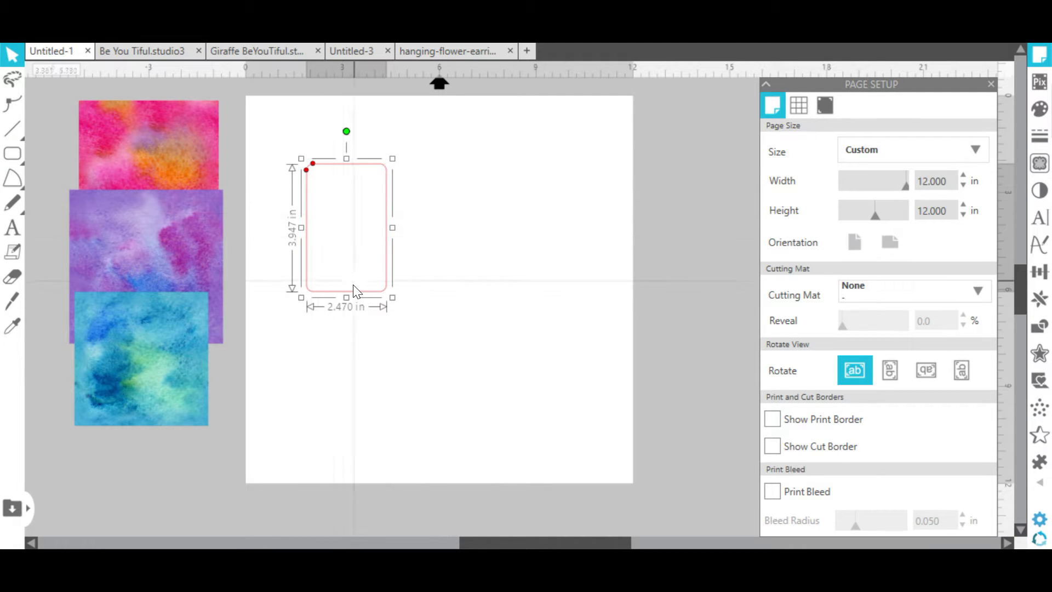
{"action": "mouse_move", "coordinate": [306, 171]}
{"action": "left_mouse_down"}
{"action": "mouse_move", "coordinate": [305, 182]}
{"action": "mouse_move", "coordinate": [325, 164]}
{"action": "left_mouse_up"}
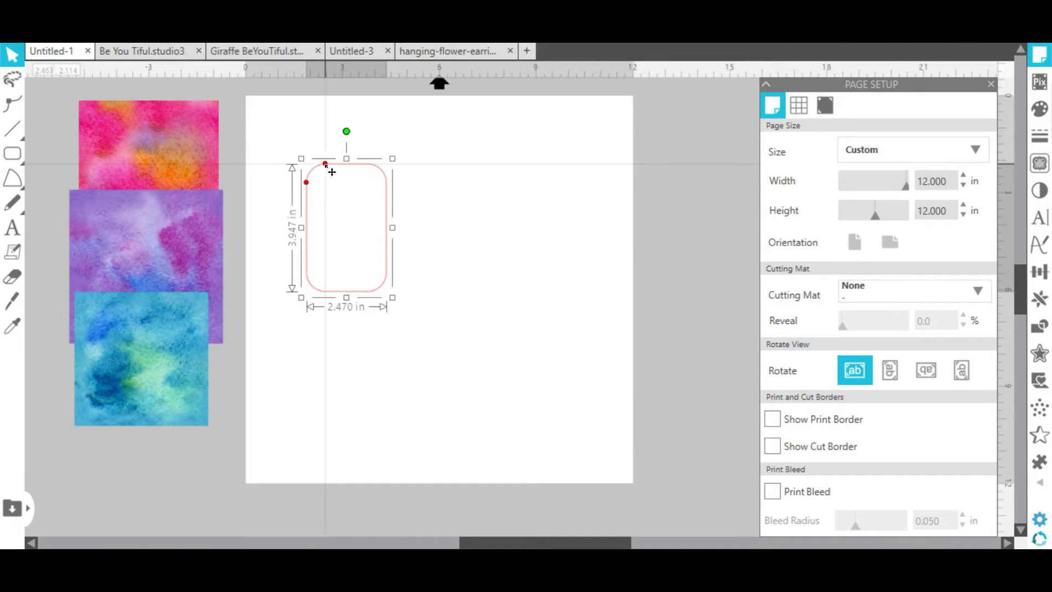
Convert the large rounded rectangle to a path
{"action": "right_click", "coordinate": [365, 166]}
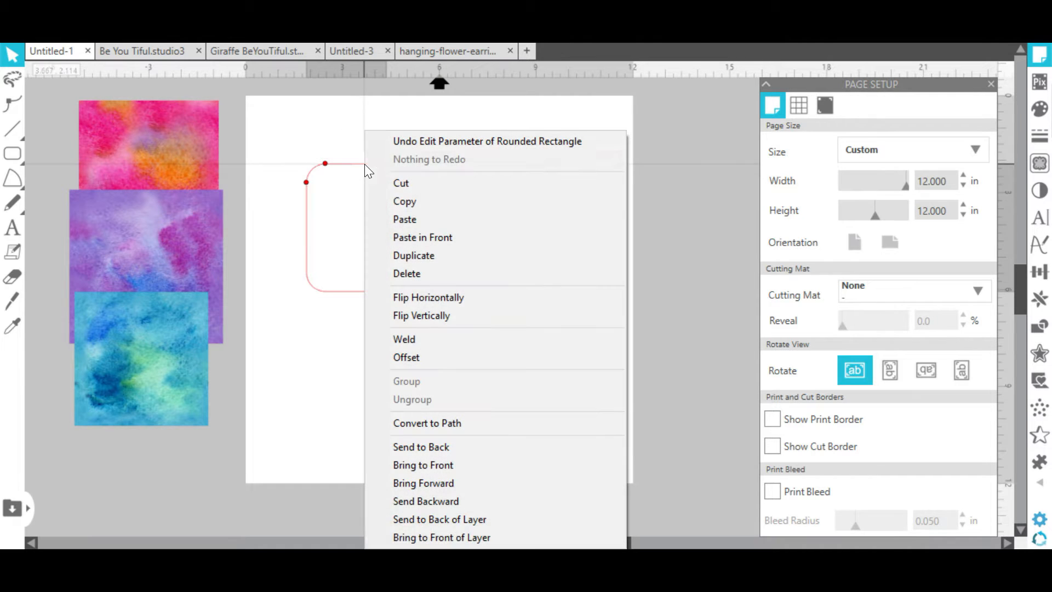
{"action": "left_click", "coordinate": [408, 422]}
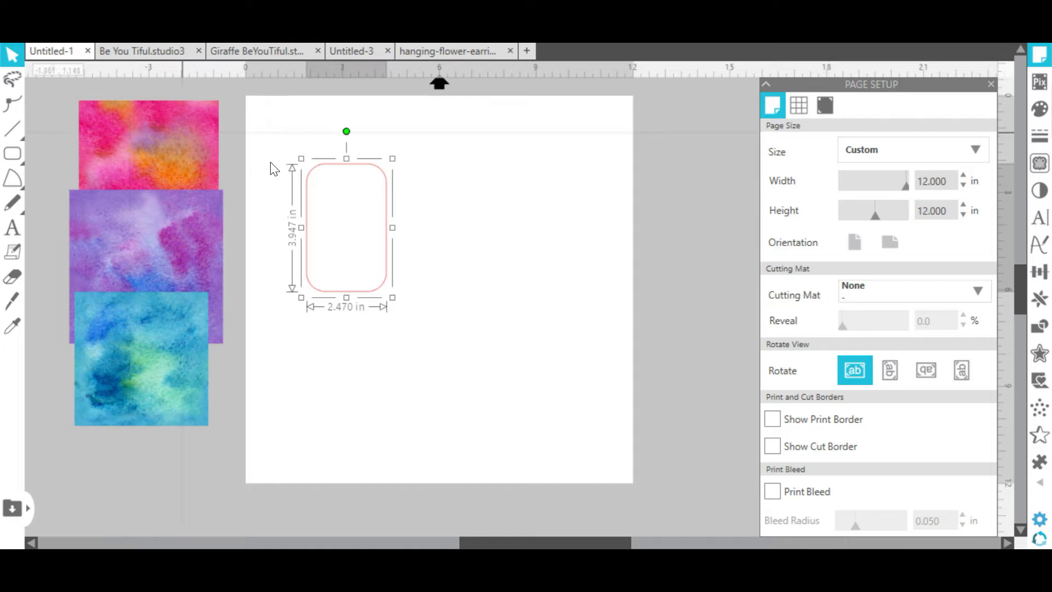
{"action": "key", "text": "i"}
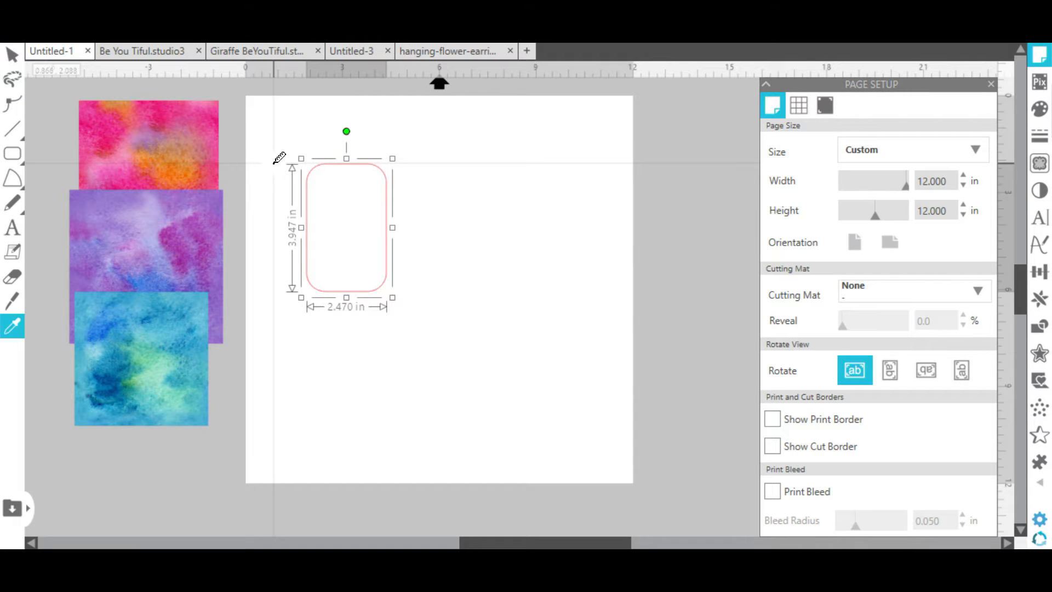
Draw a narrow rounded rectangle about 0.66 by 2.75 in inside the left half of the large one and duplicate it alongside
{"action": "left_click", "coordinate": [11, 156]}
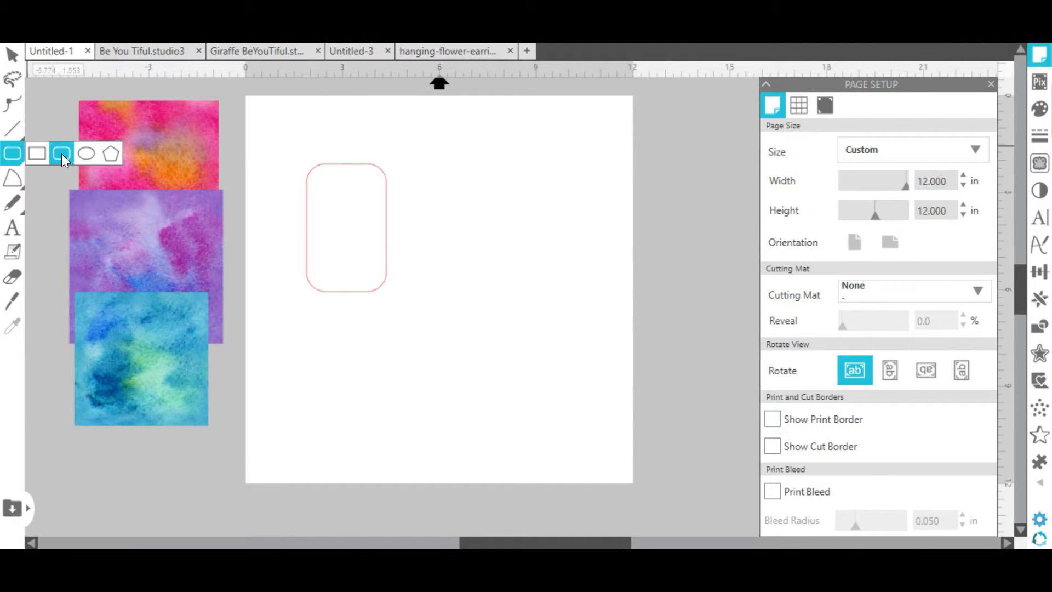
{"action": "left_click", "coordinate": [62, 154]}
{"action": "left_click_drag", "start_coordinate": [320, 182], "coordinate": [342, 269]}
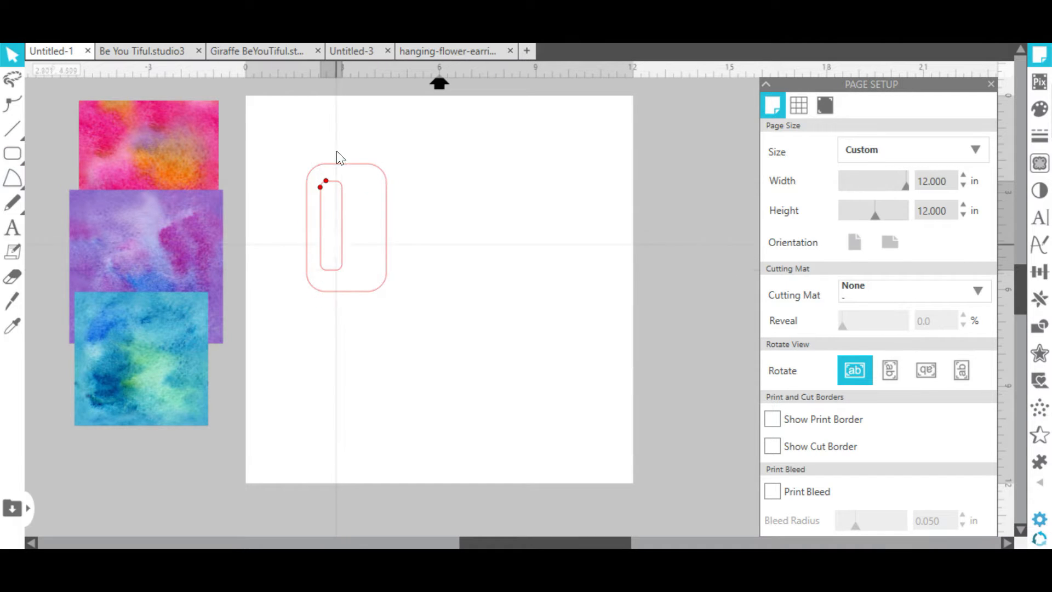
{"action": "left_click", "coordinate": [342, 250]}
{"action": "key", "text": "ctrl+d"}
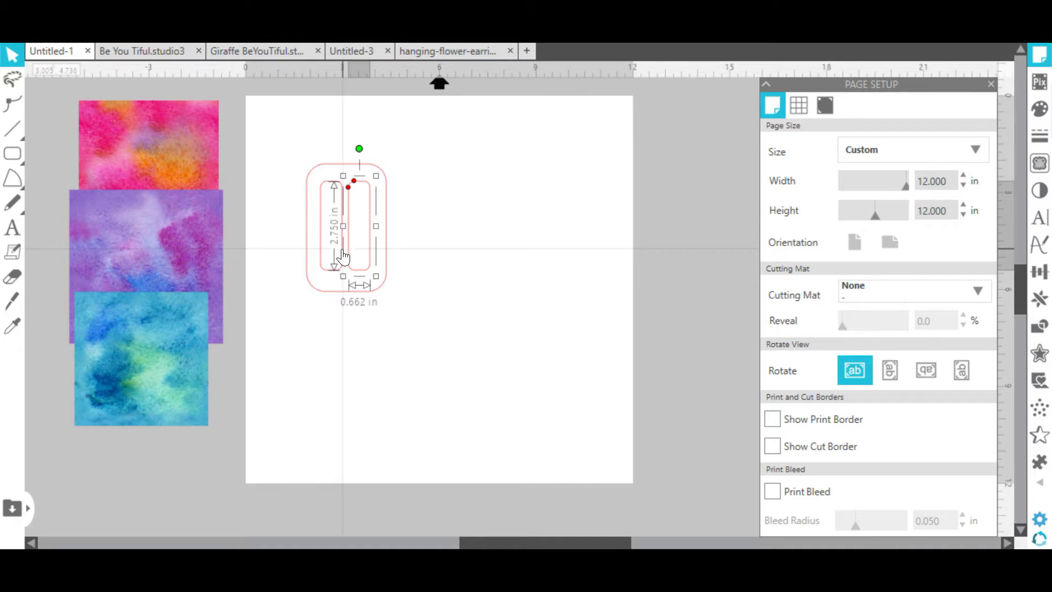
Convert both narrow inner rounded rectangles to paths and group them
{"action": "left_click", "coordinate": [332, 257], "text": "shift"}
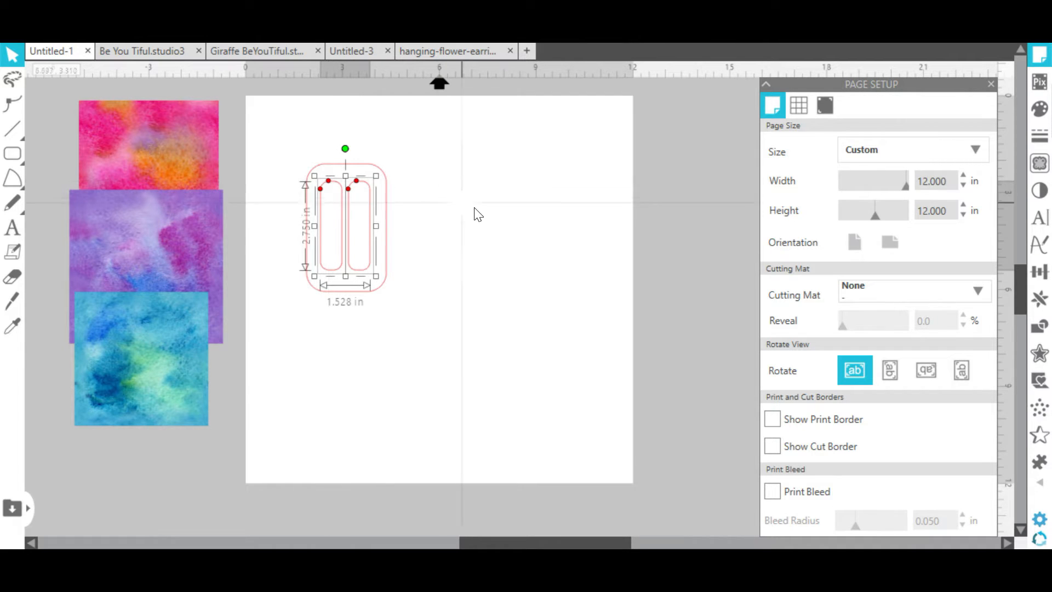
{"action": "left_click", "coordinate": [387, 219]}
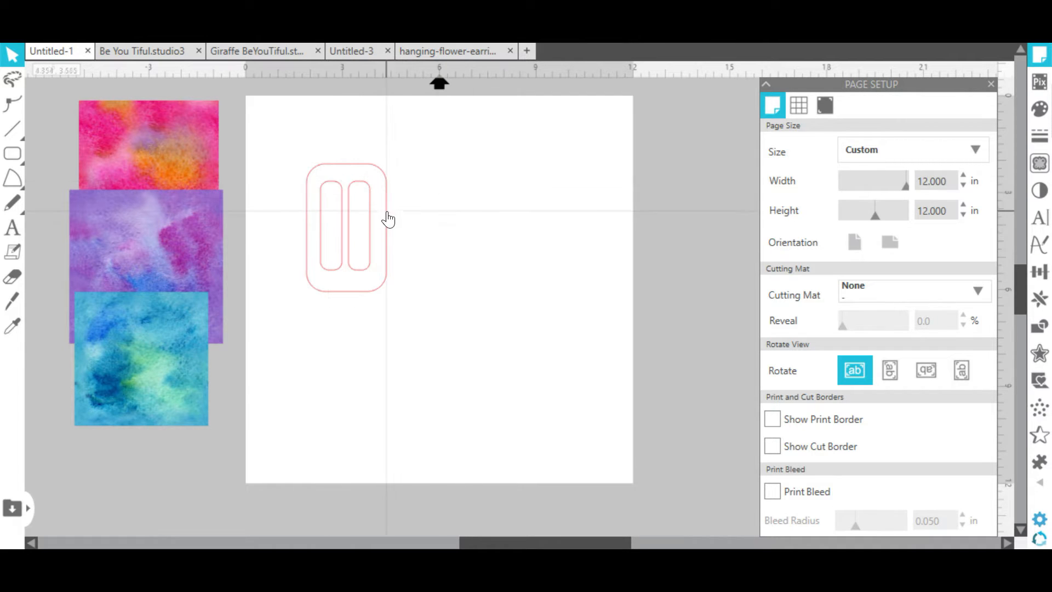
{"action": "left_click", "coordinate": [349, 217]}
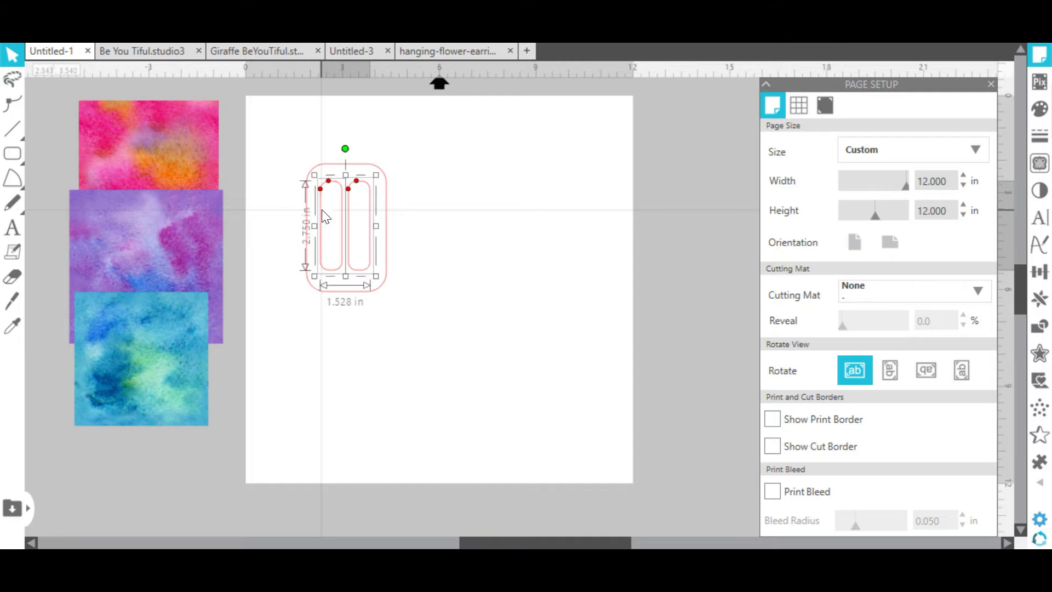
{"action": "right_click", "coordinate": [322, 214]}
{"action": "left_click", "coordinate": [370, 411]}
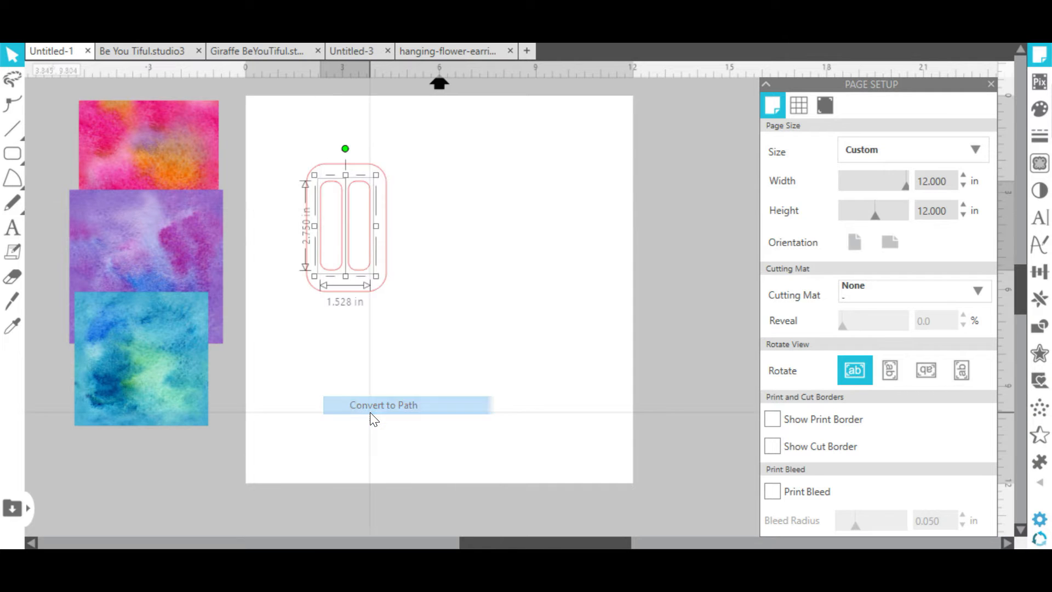
{"action": "key", "text": "ctrl+g"}
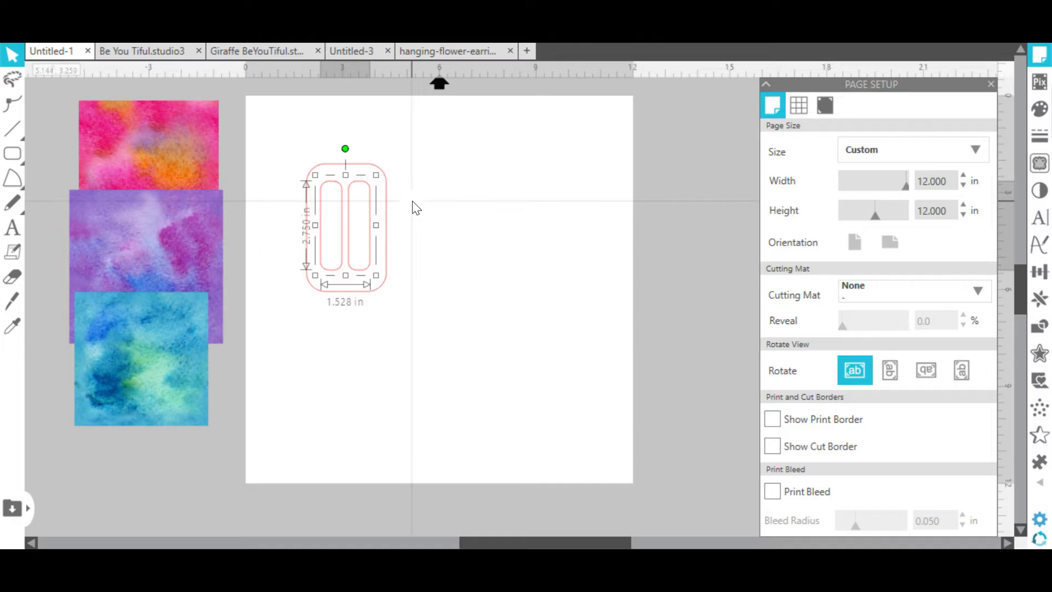
{"action": "right_click", "coordinate": [369, 193]}
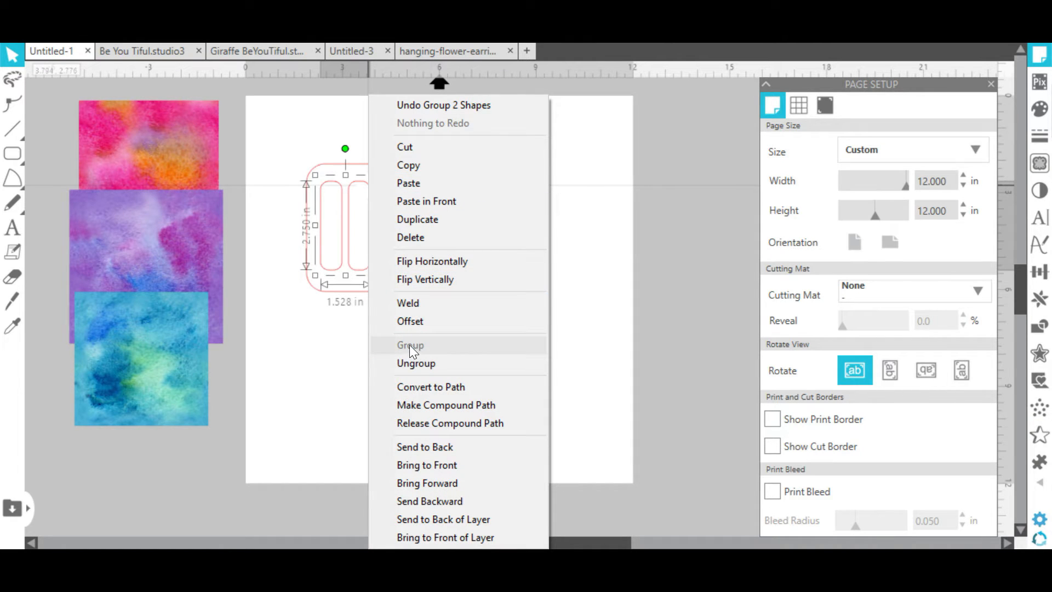
{"action": "left_click", "coordinate": [326, 328]}
Align the grouped inner bars and the large rounded rectangle to their horizontal centers
{"action": "left_click_drag", "start_coordinate": [425, 174], "coordinate": [370, 258]}
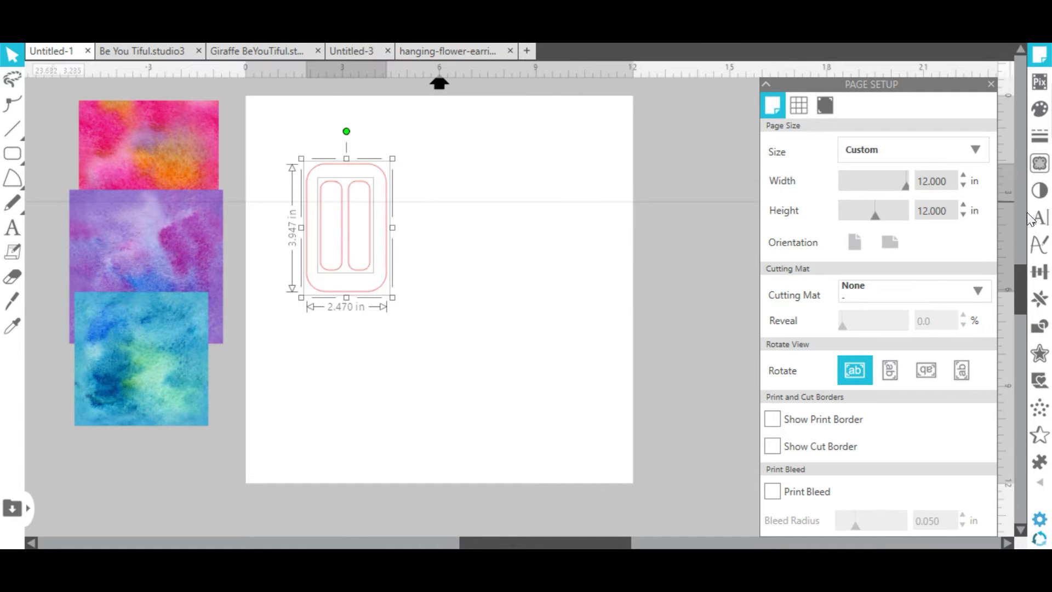
{"action": "left_click", "coordinate": [1044, 276]}
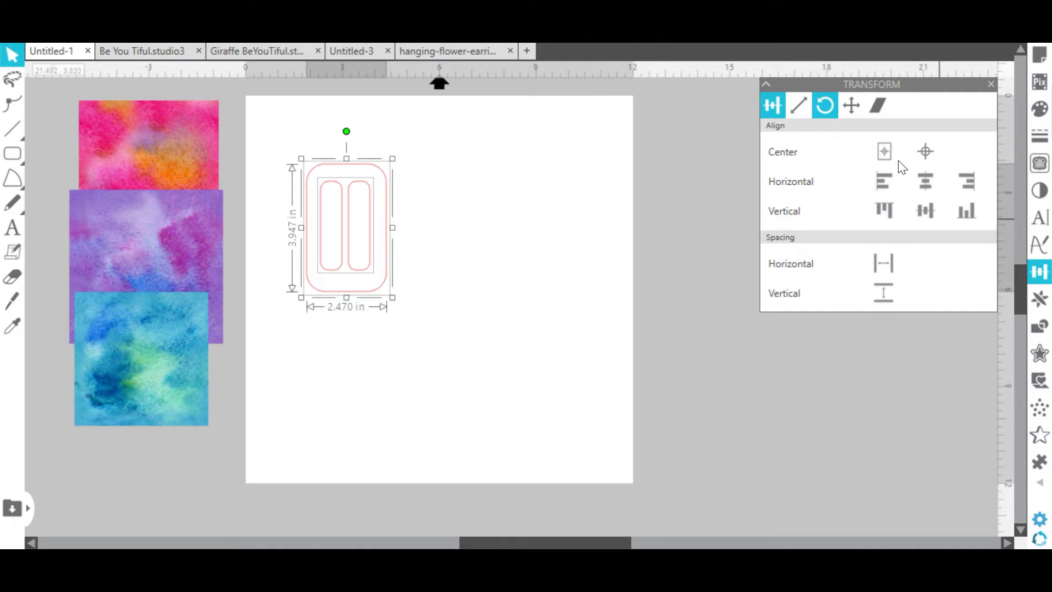
{"action": "left_click", "coordinate": [926, 182]}
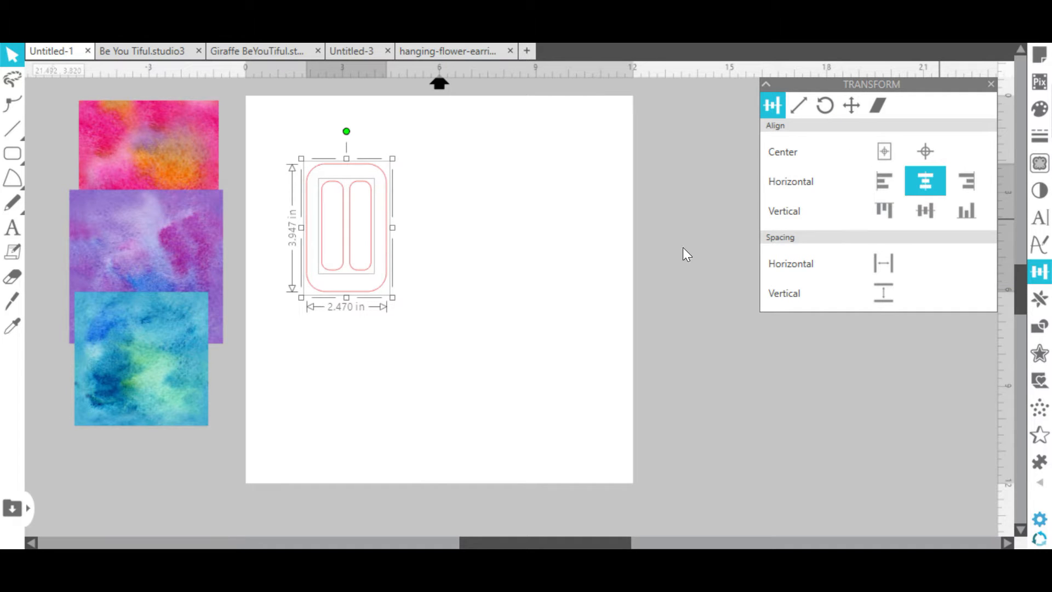
{"action": "left_click", "coordinate": [442, 194]}
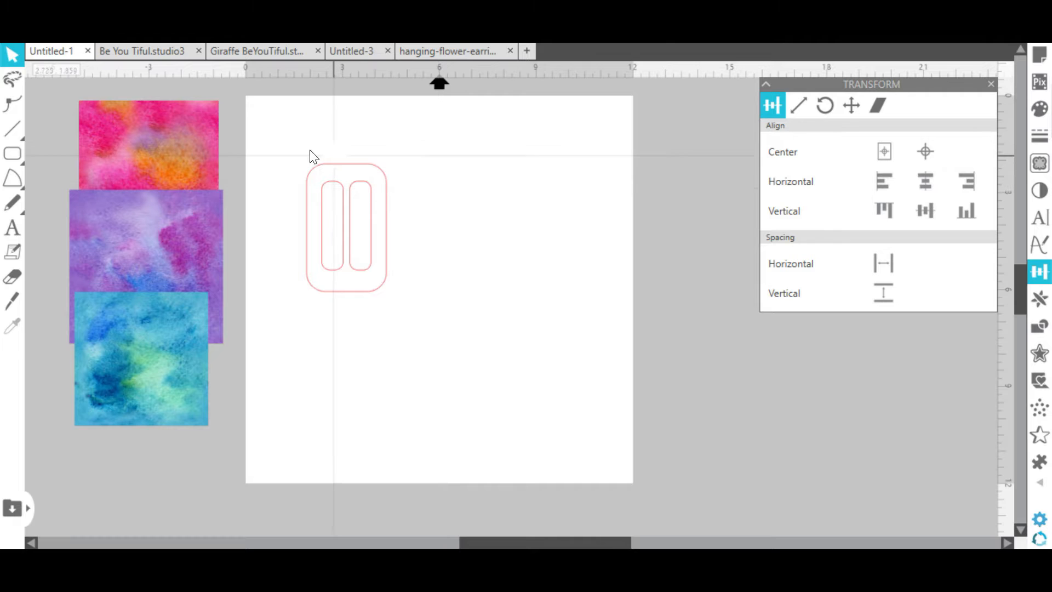
Draw a rounded rectangle about 0.74 by 2.2 in as a stick at the popsicle body's lower edge and adjust its corner rounding
{"action": "left_click", "coordinate": [12, 153]}
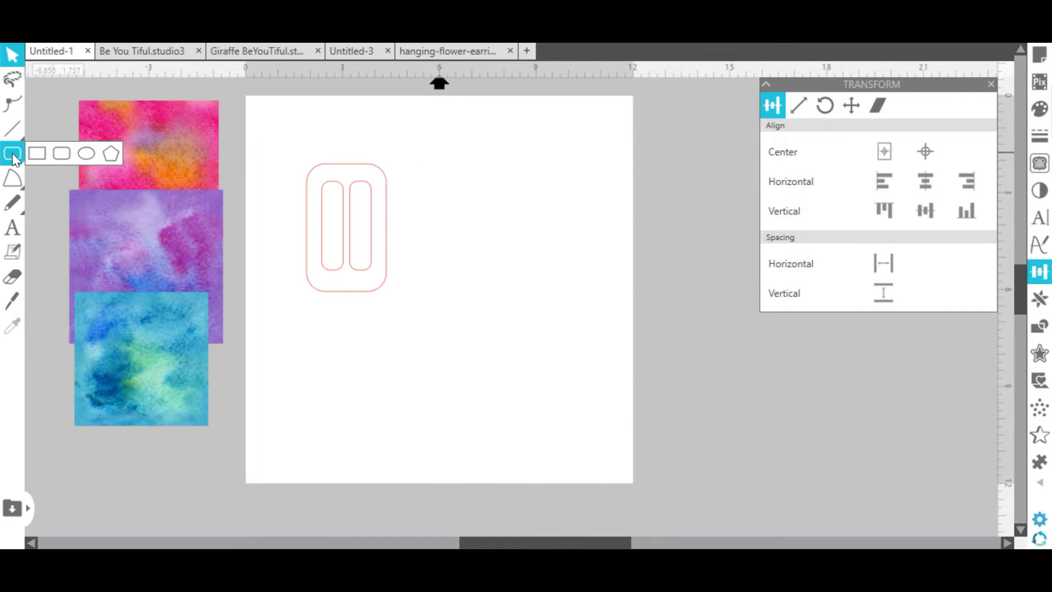
{"action": "left_click", "coordinate": [61, 154]}
{"action": "left_click_drag", "start_coordinate": [337, 286], "coordinate": [361, 358]}
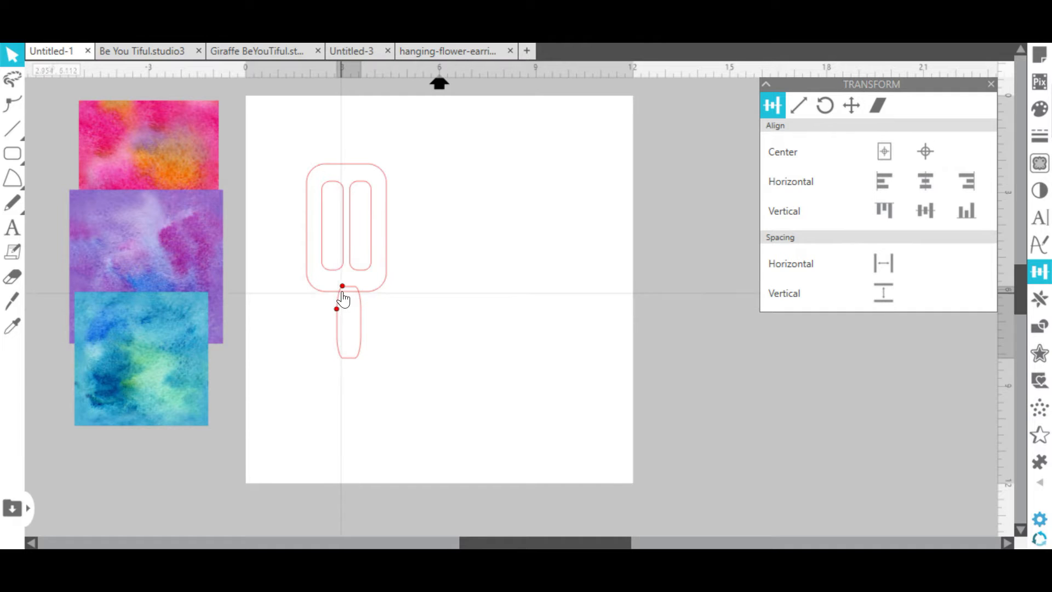
{"action": "left_click_drag", "start_coordinate": [343, 288], "coordinate": [348, 288]}
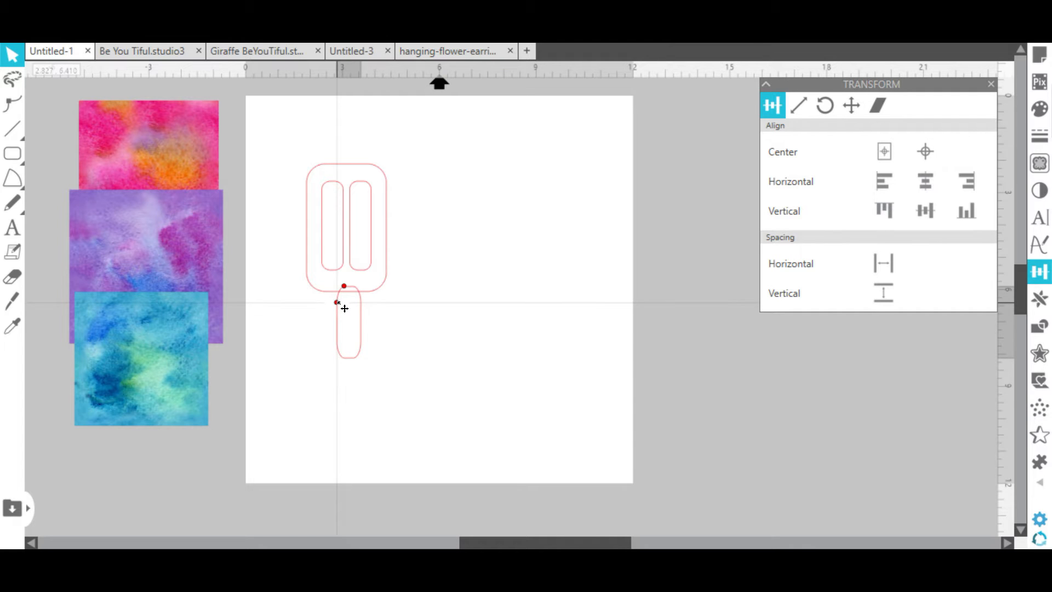
Move the stick up to overlap the popsicle body's lower edge and enlarge it to about 0.79 by 2.76 in
{"action": "left_click_drag", "start_coordinate": [357, 319], "coordinate": [359, 310]}
{"action": "left_click", "coordinate": [346, 346]}
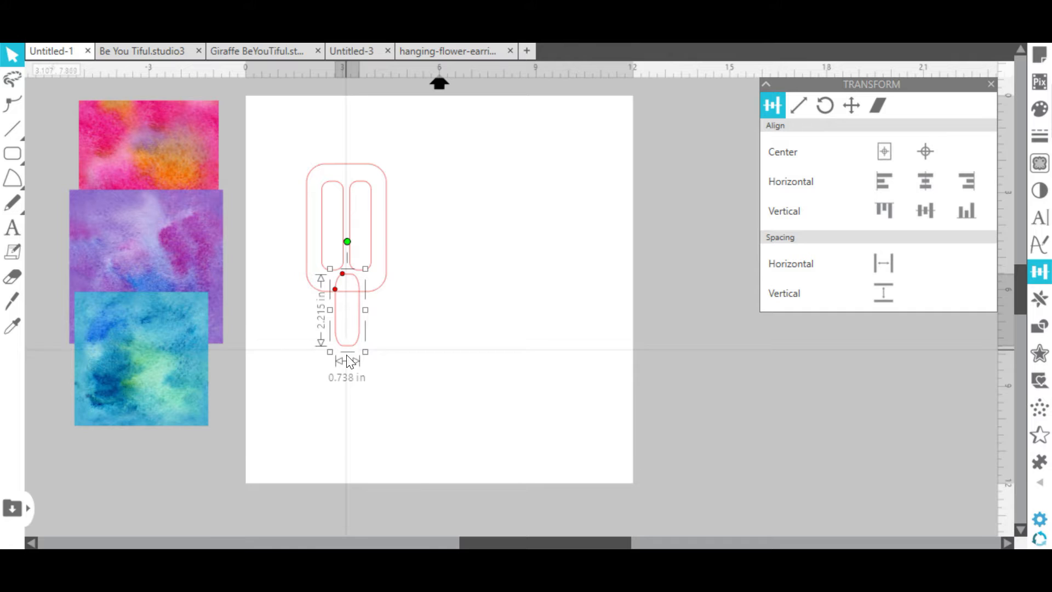
{"action": "left_click_drag", "start_coordinate": [366, 353], "coordinate": [373, 370]}
{"action": "left_click_drag", "start_coordinate": [371, 319], "coordinate": [368, 320]}
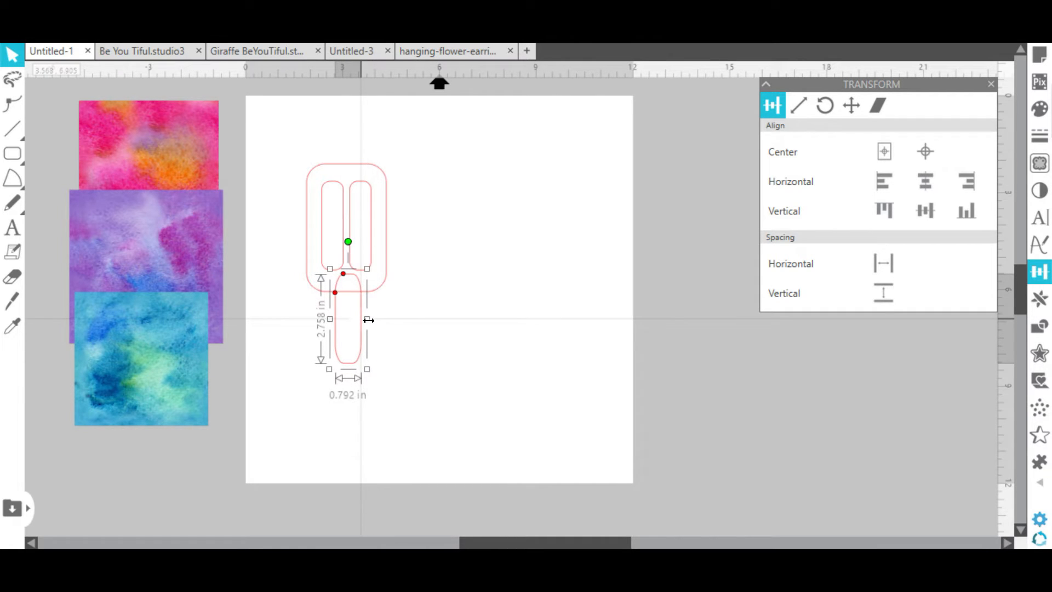
{"action": "left_click", "coordinate": [411, 326]}
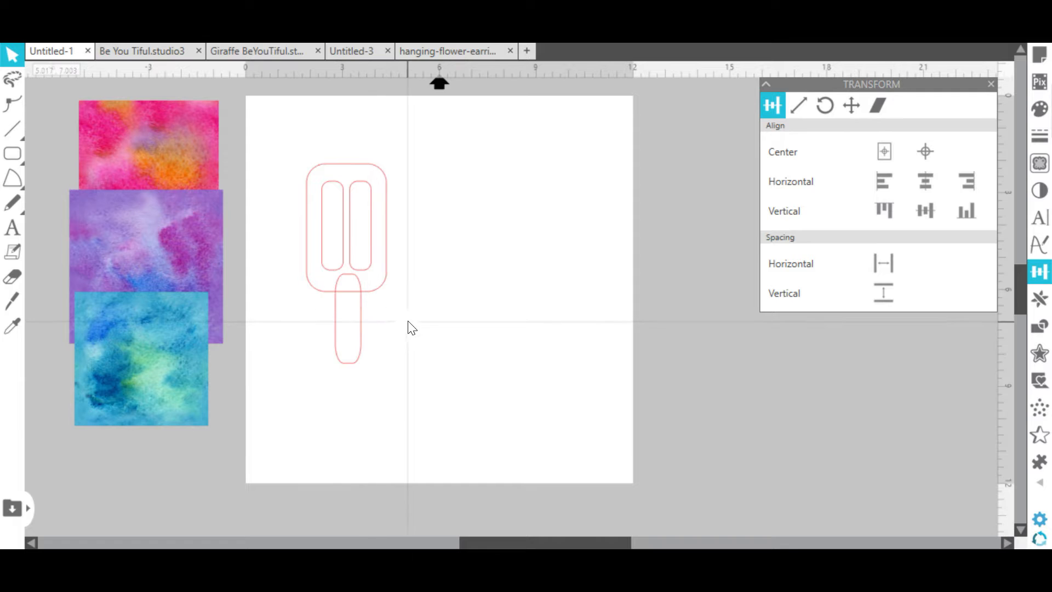
Convert the popsicle stick to a path
{"action": "left_click_drag", "start_coordinate": [432, 189], "coordinate": [294, 433]}
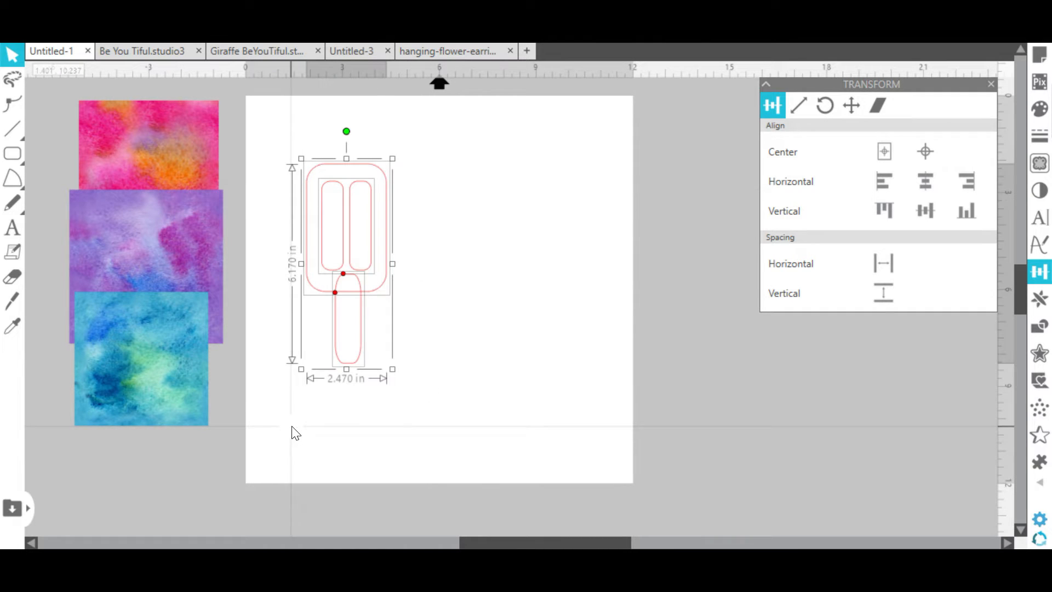
{"action": "left_click", "coordinate": [406, 390]}
{"action": "left_click", "coordinate": [358, 362]}
{"action": "right_click", "coordinate": [358, 362]}
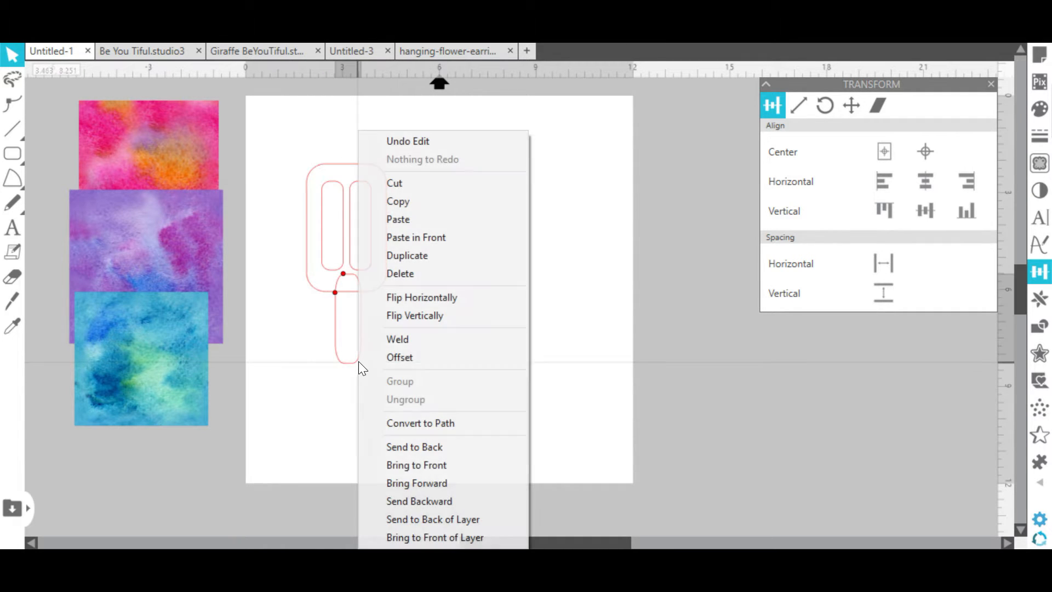
{"action": "left_click", "coordinate": [384, 421]}
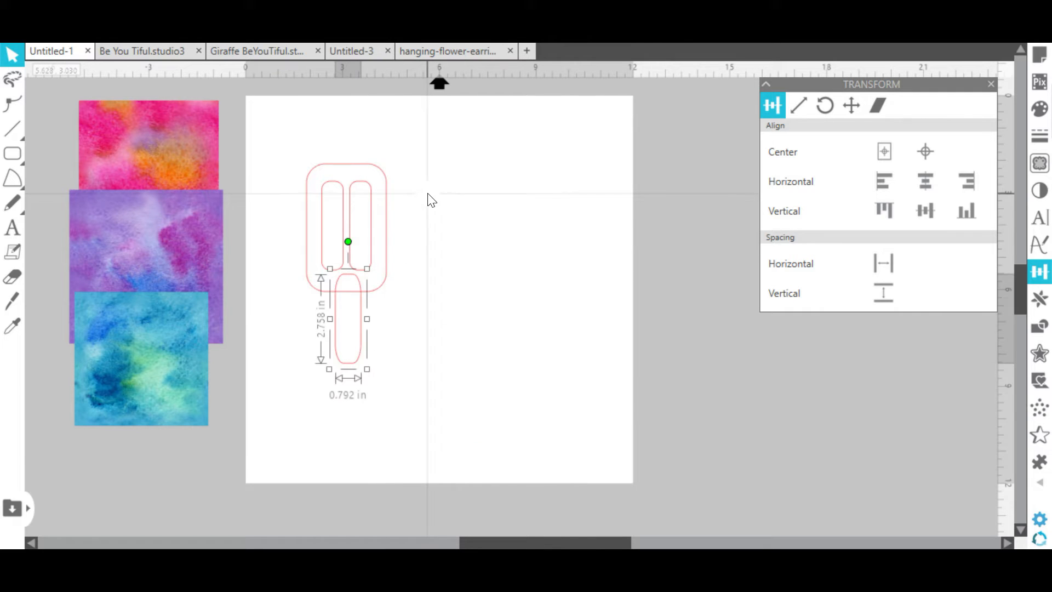
Align the stick, inner bars and popsicle body to their horizontal centers
{"action": "left_click_drag", "start_coordinate": [431, 200], "coordinate": [323, 361]}
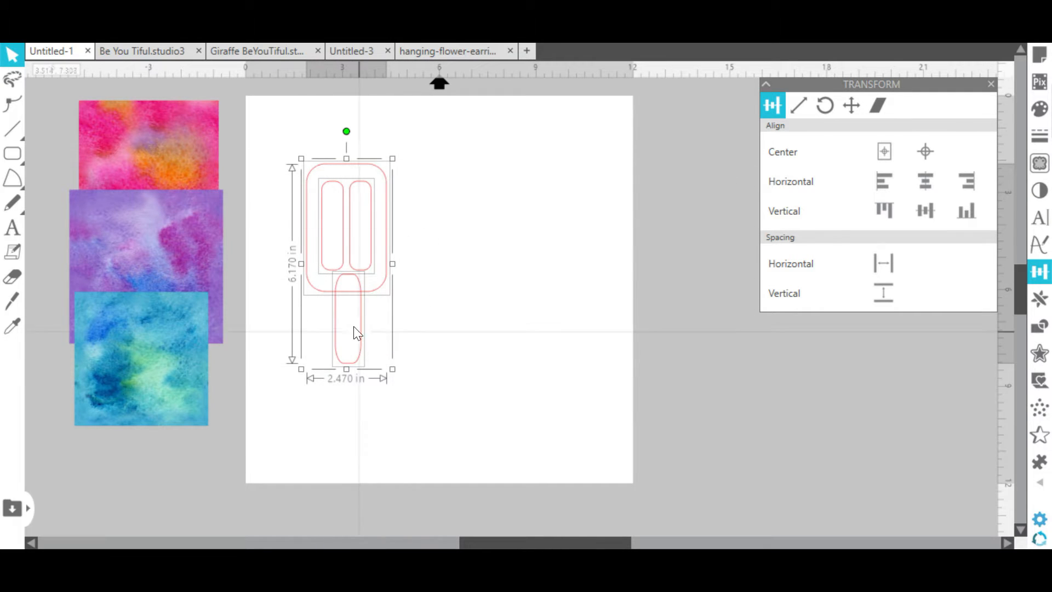
{"action": "left_click", "coordinate": [922, 188]}
{"action": "left_click", "coordinate": [493, 318]}
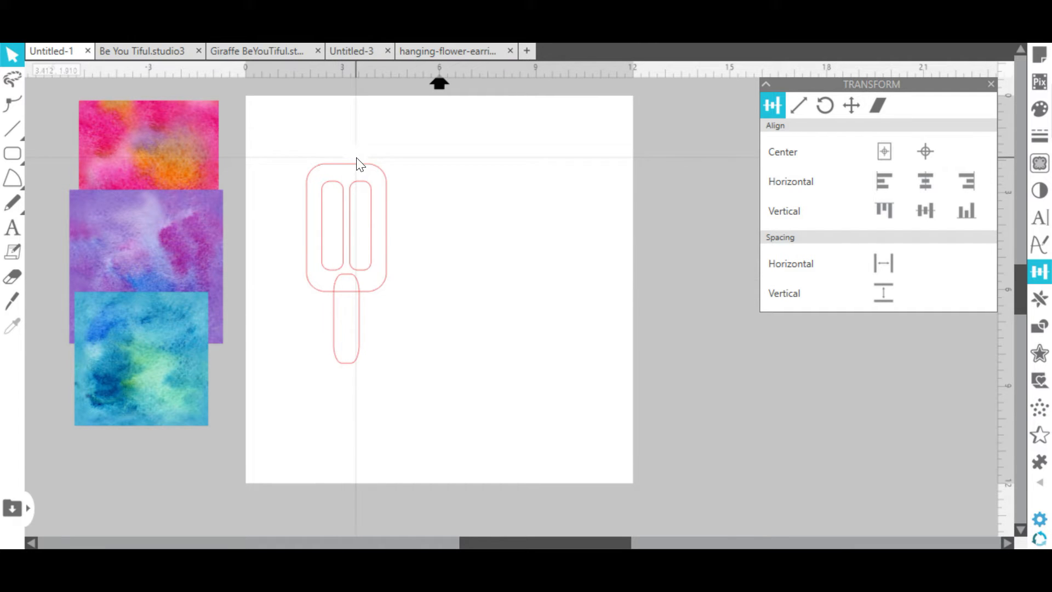
Stretch the stick's upper end upward inside the popsicle body until it is about 2.9 in tall
{"action": "left_click_drag", "start_coordinate": [272, 148], "coordinate": [444, 392]}
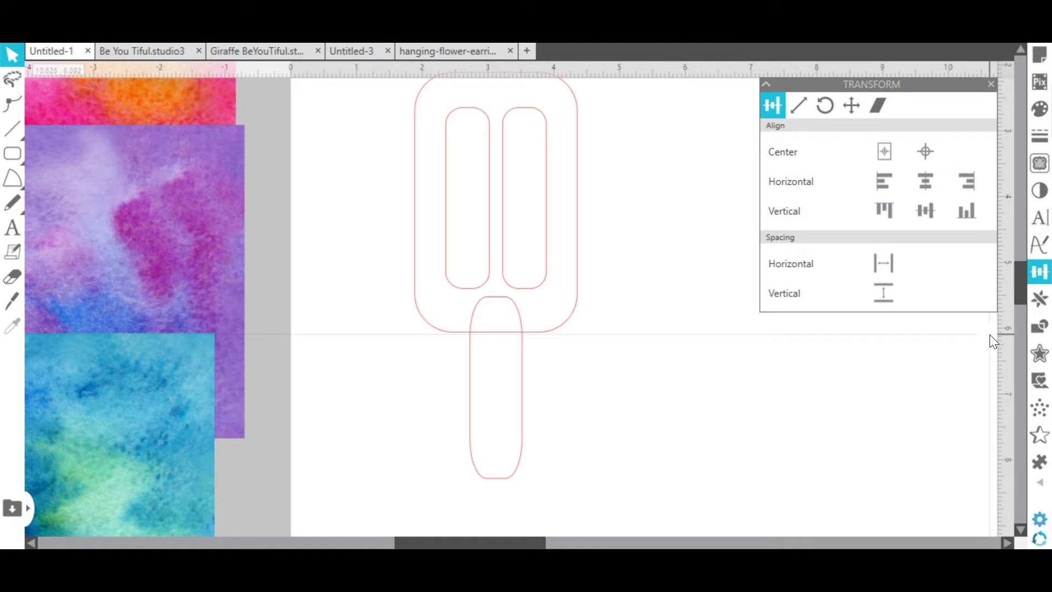
{"action": "left_click_drag", "start_coordinate": [1018, 296], "coordinate": [1018, 291]}
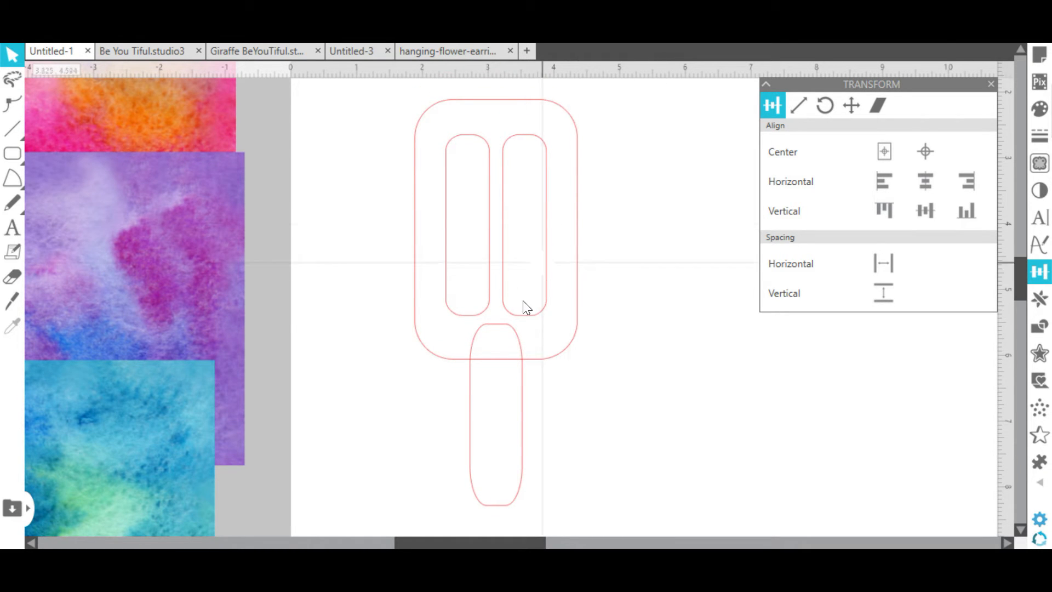
{"action": "left_click", "coordinate": [497, 323]}
{"action": "left_click_drag", "start_coordinate": [496, 313], "coordinate": [496, 308]}
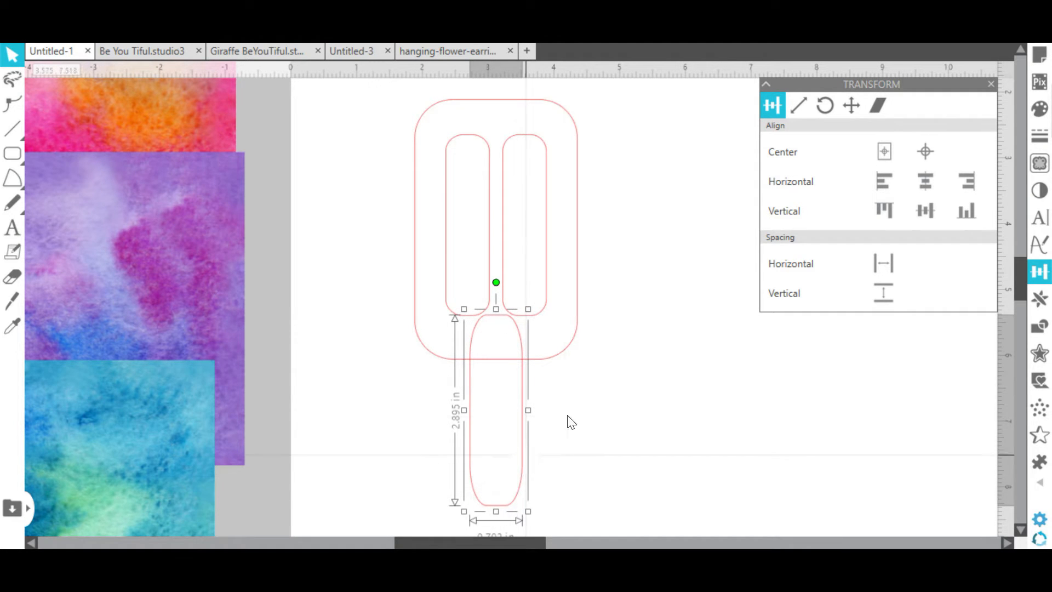
{"action": "left_click", "coordinate": [554, 378]}
Send the stick backward so the popsicle body is stacked in front of it
{"action": "left_click", "coordinate": [522, 398]}
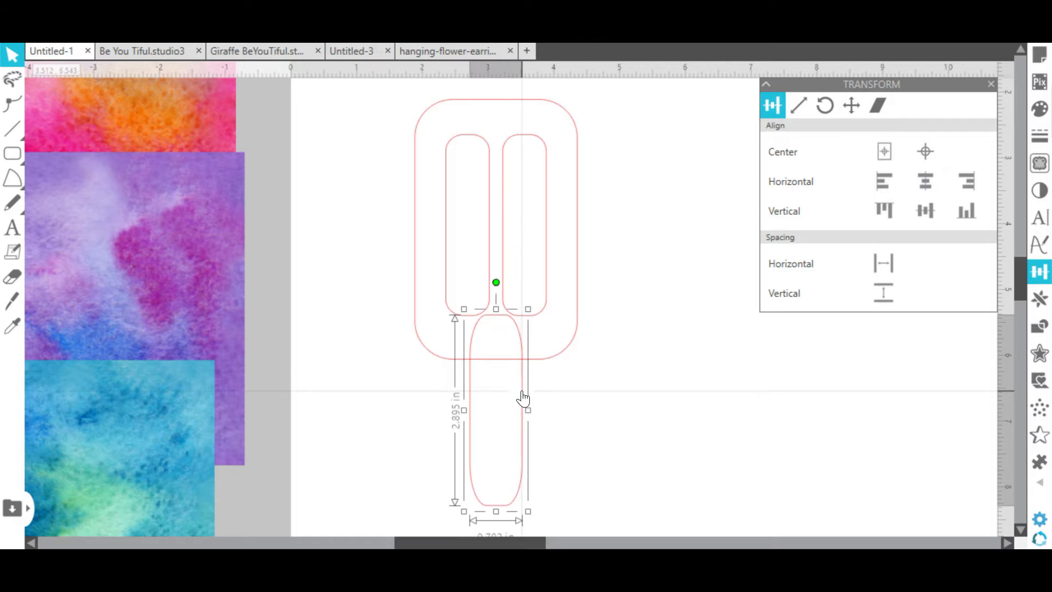
{"action": "right_click", "coordinate": [521, 392]}
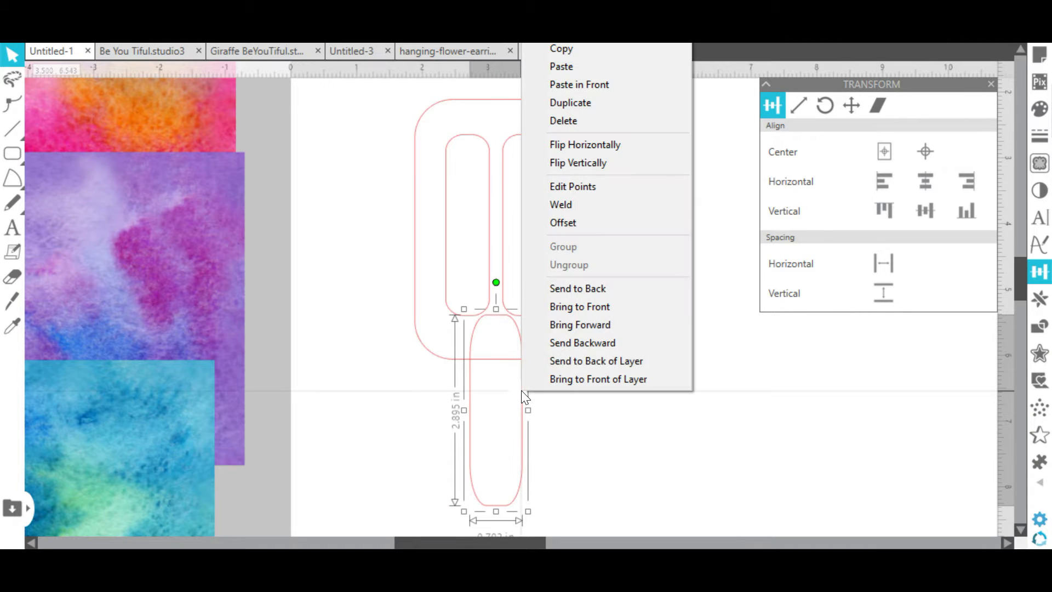
{"action": "left_click", "coordinate": [564, 344]}
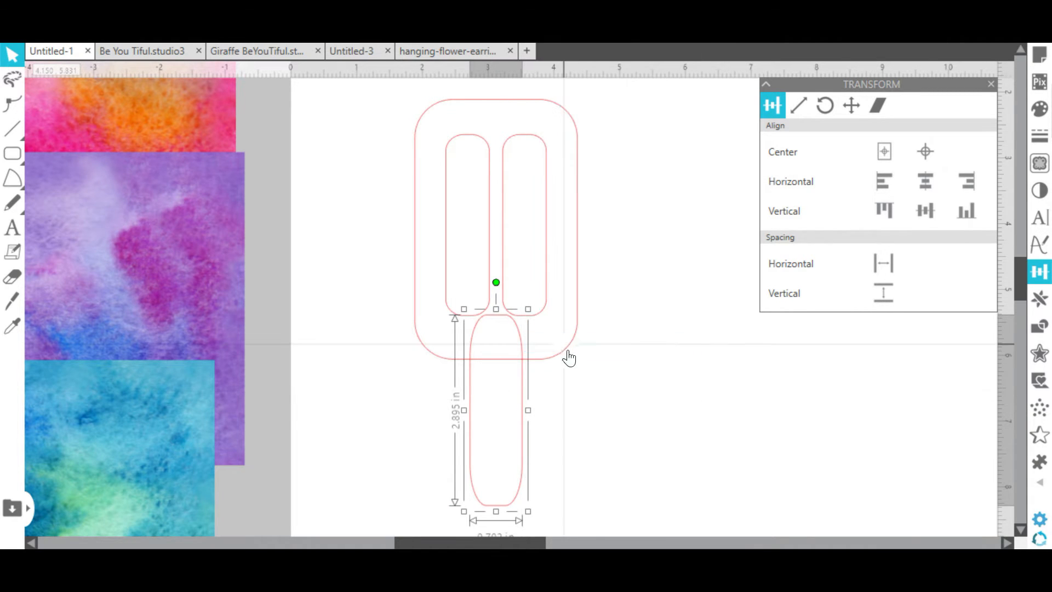
Duplicate the outer popsicle body to the right of the original
{"action": "left_click", "coordinate": [585, 371]}
{"action": "left_click", "coordinate": [568, 356]}
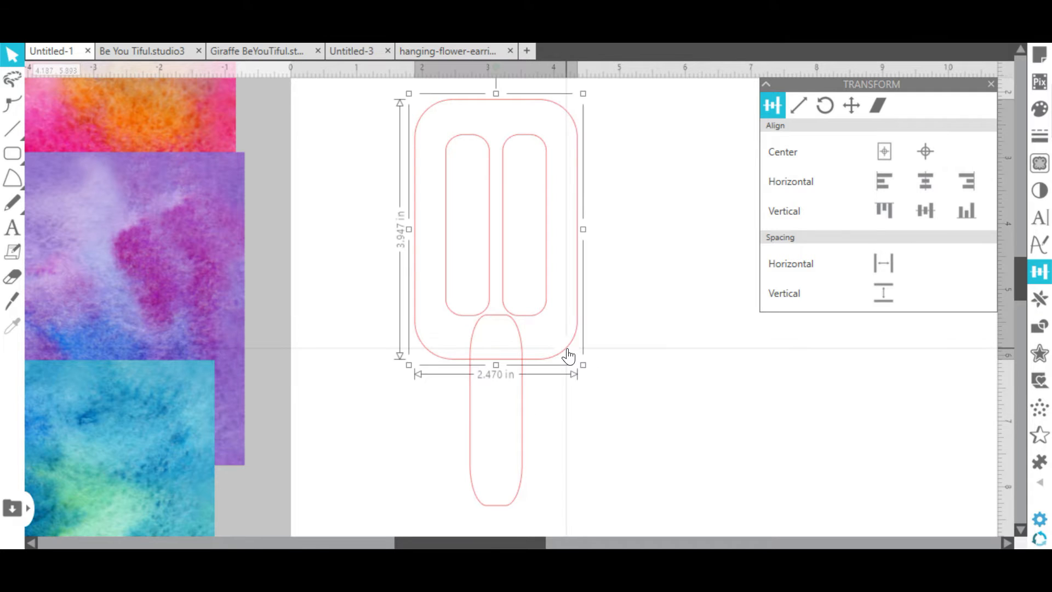
{"action": "key", "text": "ctrl+d"}
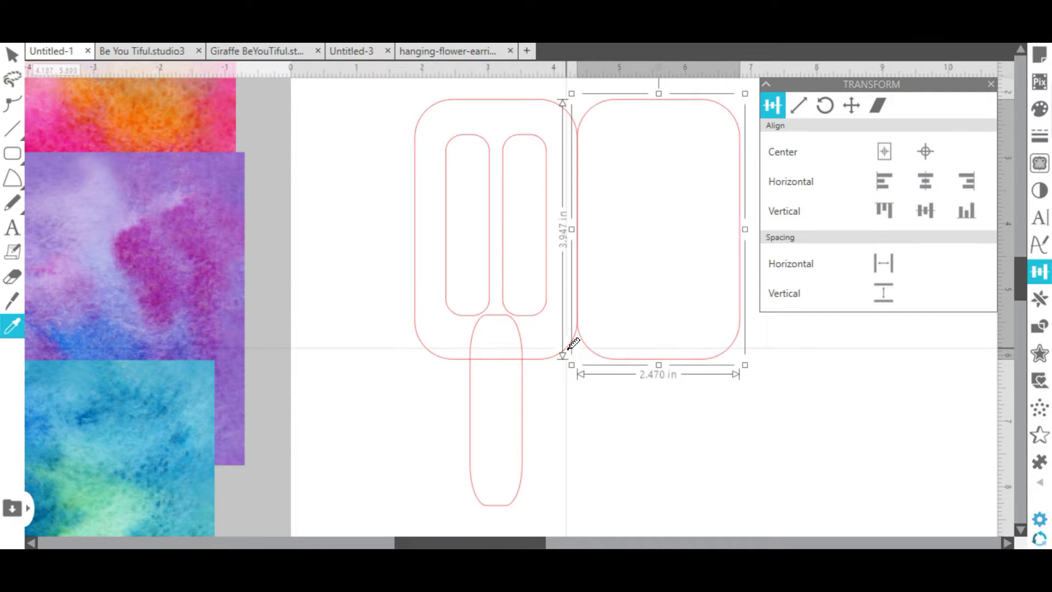
{"action": "key", "text": "v"}
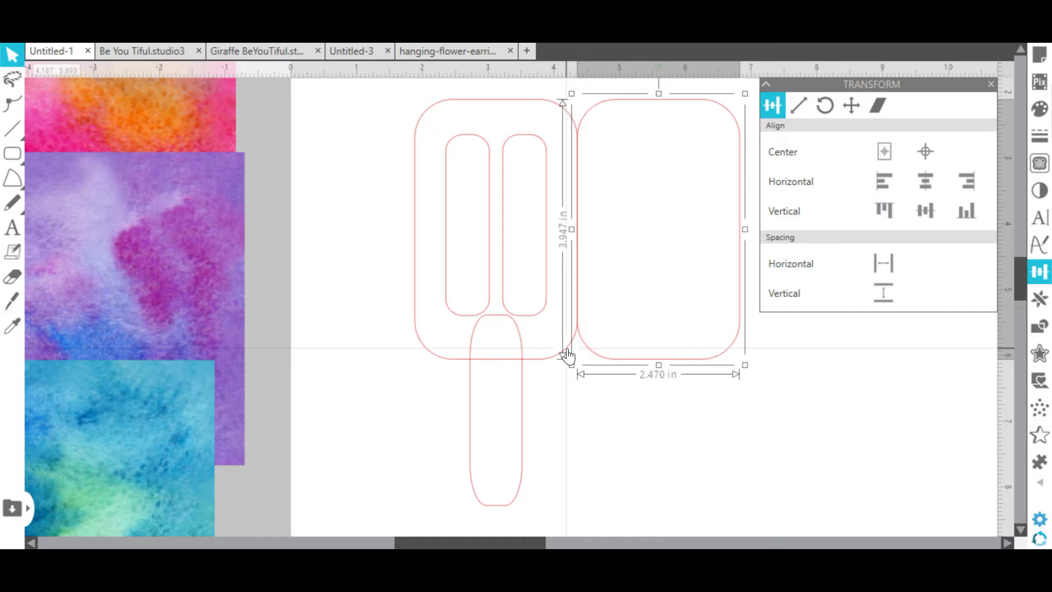
{"action": "key", "text": "ctrl+z"}
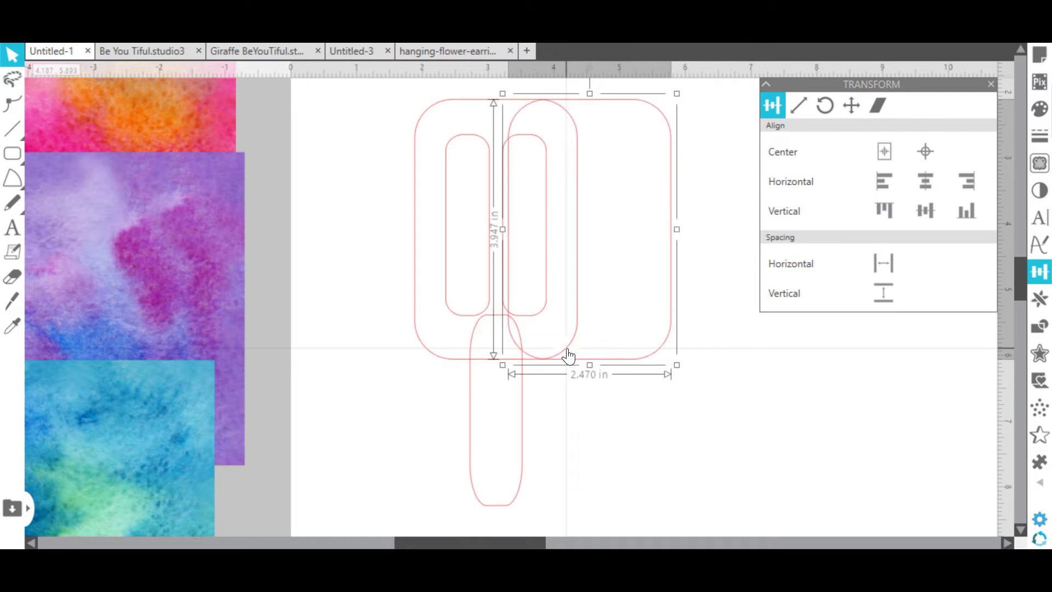
{"action": "key", "text": "ctrl+Right"}
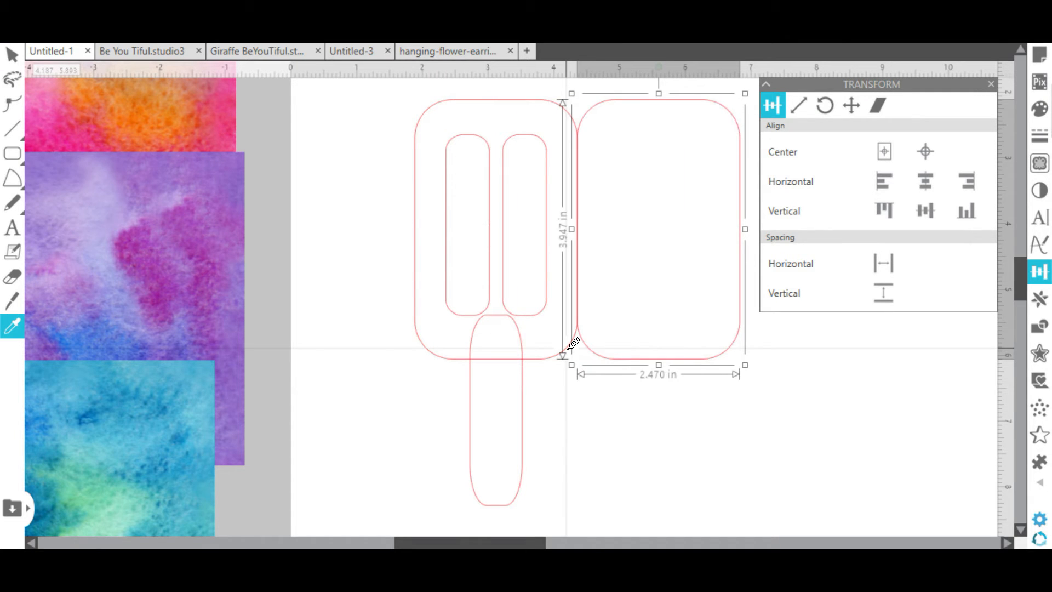
{"action": "key", "text": "v"}
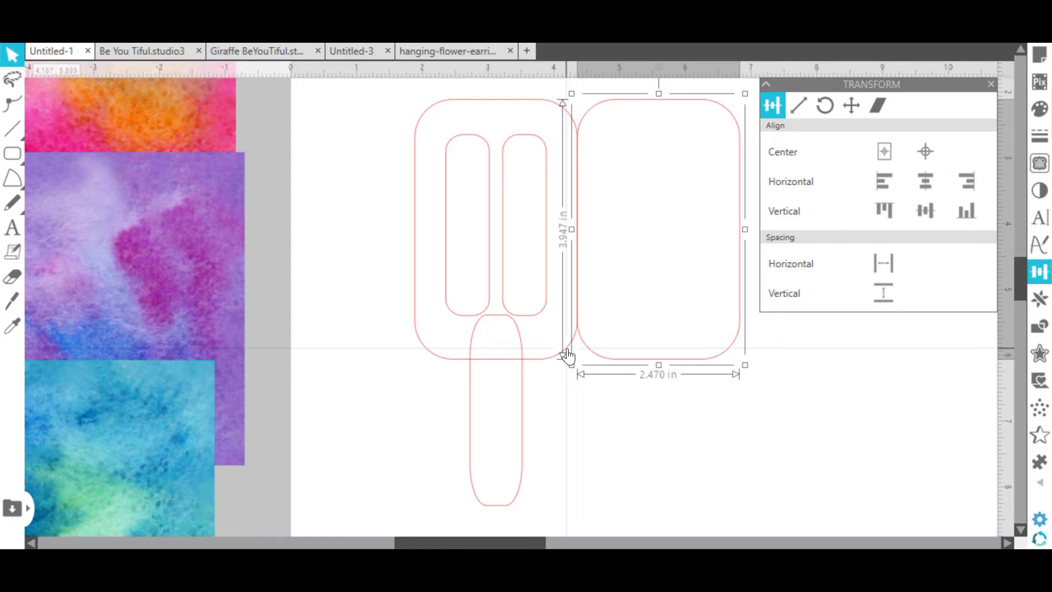
{"action": "left_click", "coordinate": [566, 418]}
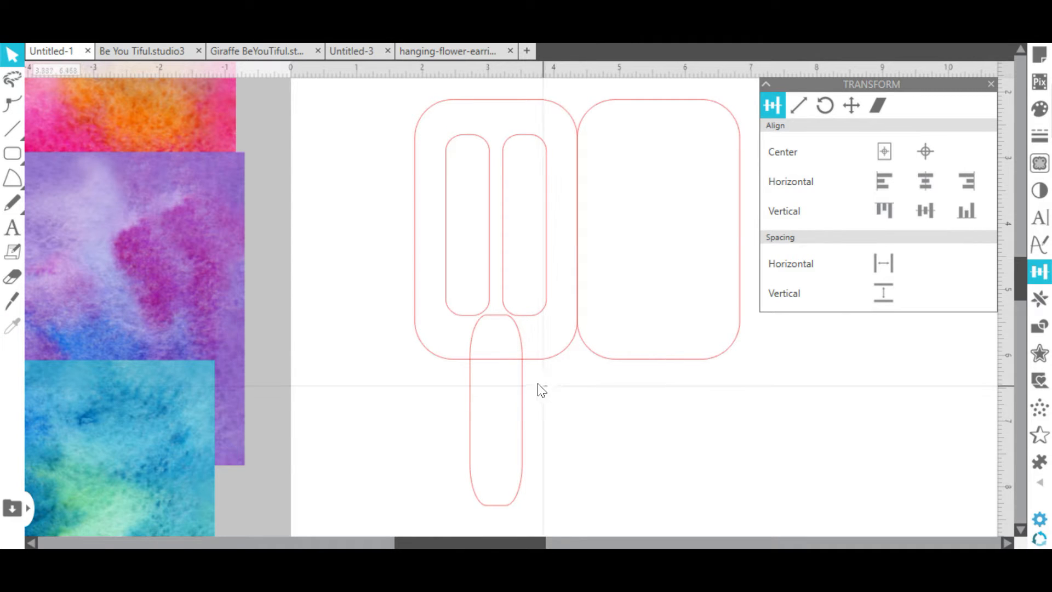
Subtract the original popsicle body from the stick so the overlap is trimmed away
{"action": "left_click", "coordinate": [521, 367]}
{"action": "left_click", "coordinate": [508, 357], "text": "shift"}
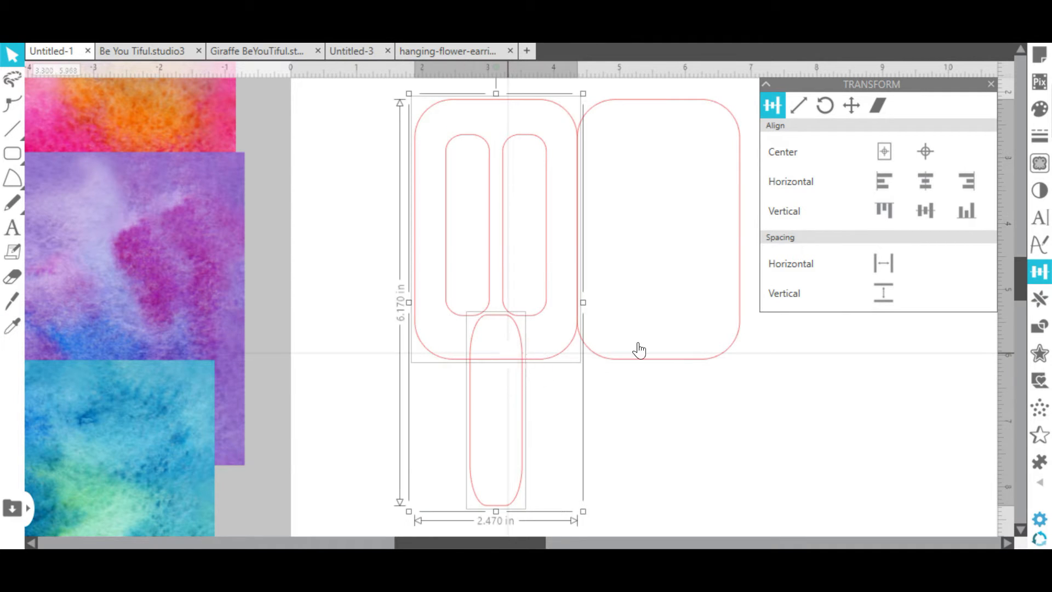
{"action": "left_click", "coordinate": [1040, 327]}
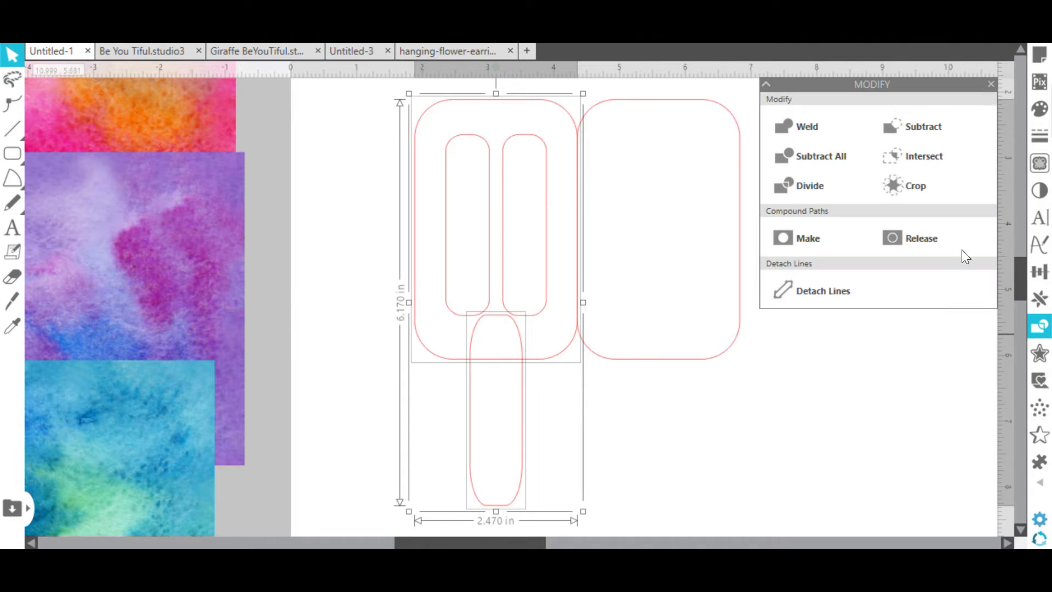
{"action": "left_click", "coordinate": [911, 127]}
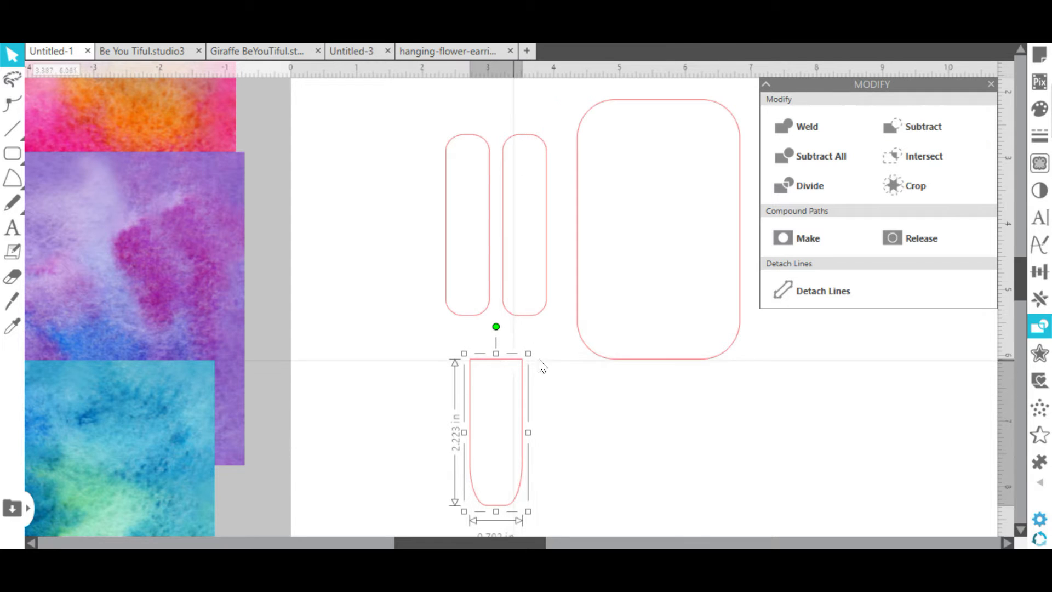
Duplicate the spare body back to the left around the inner bars and delete the spare on the right
{"action": "left_click", "coordinate": [597, 361]}
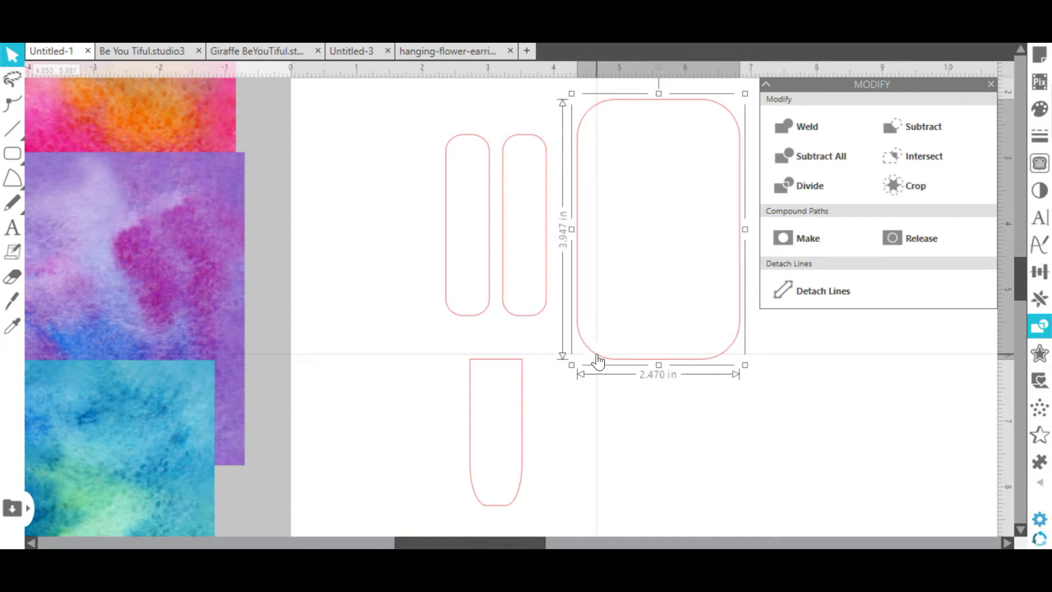
{"action": "key", "text": "ctrl+Left"}
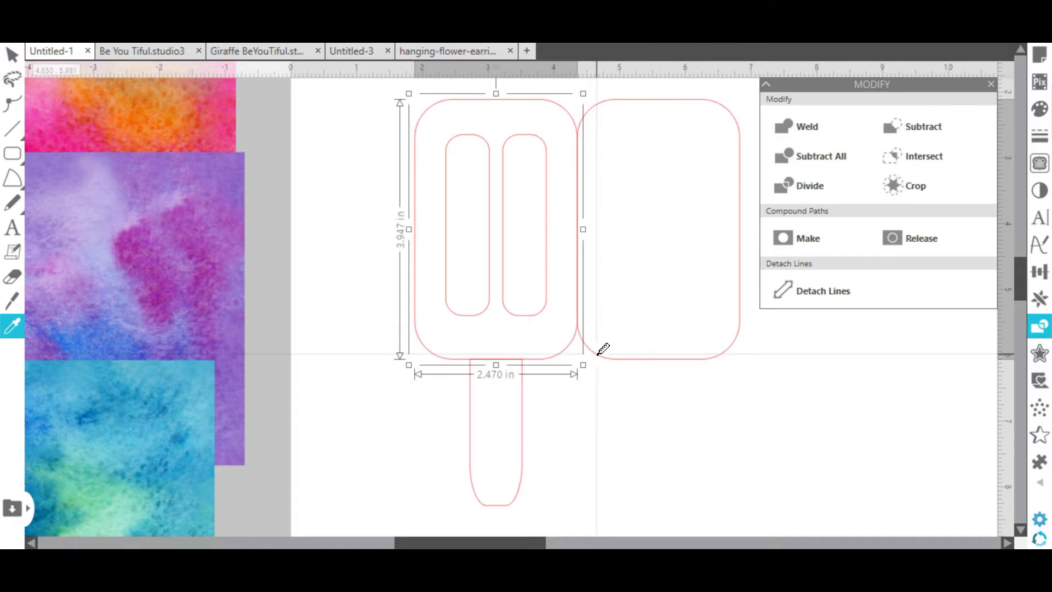
{"action": "left_click", "coordinate": [597, 355]}
{"action": "key", "text": "Delete"}
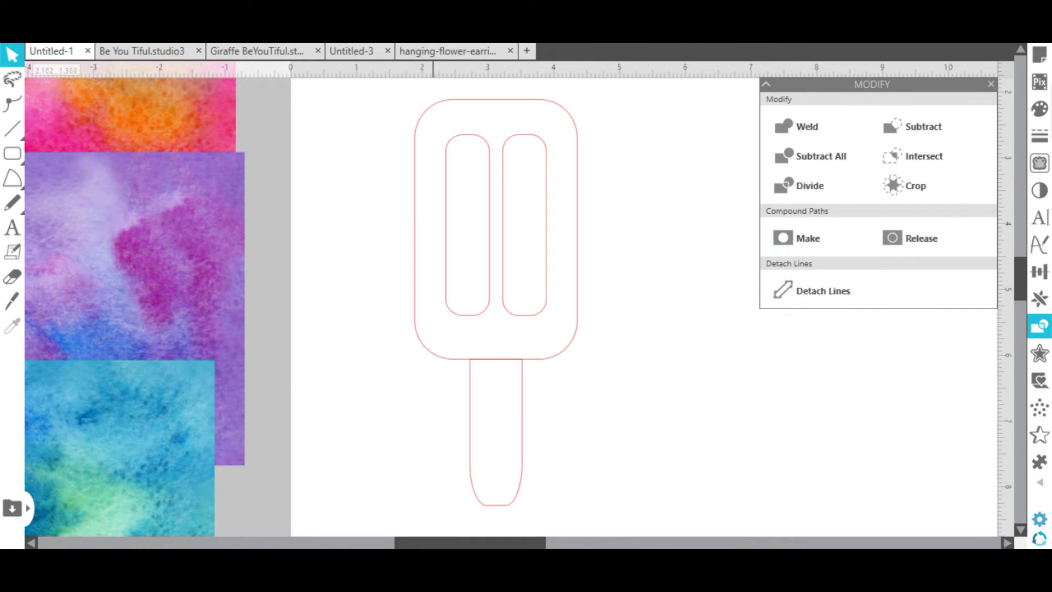
{"action": "key", "text": "ctrl+minus"}
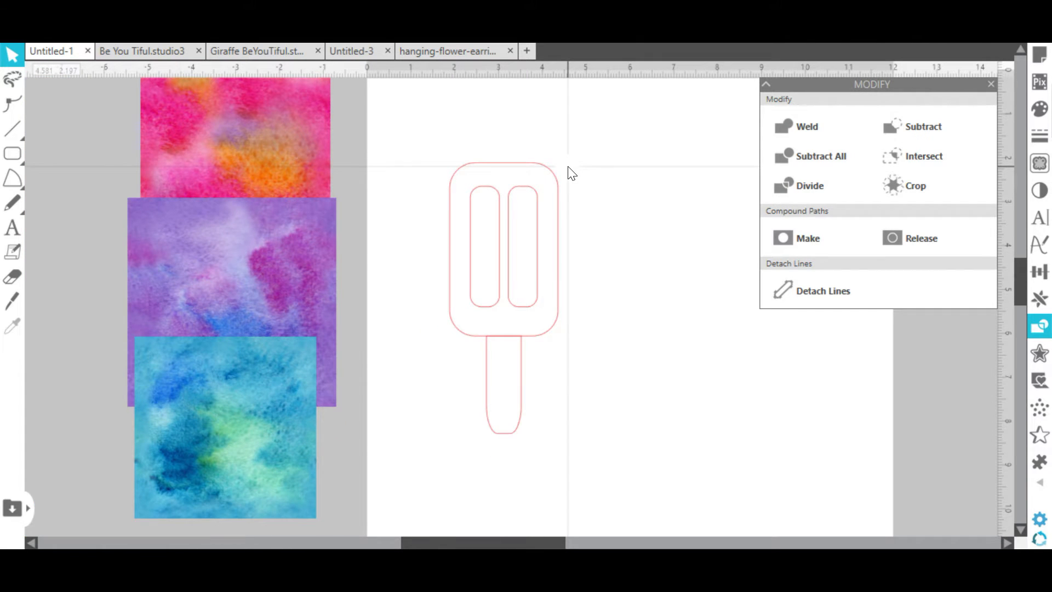
{"action": "left_click", "coordinate": [990, 85]}
Select the whole popsicle and duplicate it to the right twice to make a row of three
{"action": "key", "text": "ctrl+minus"}
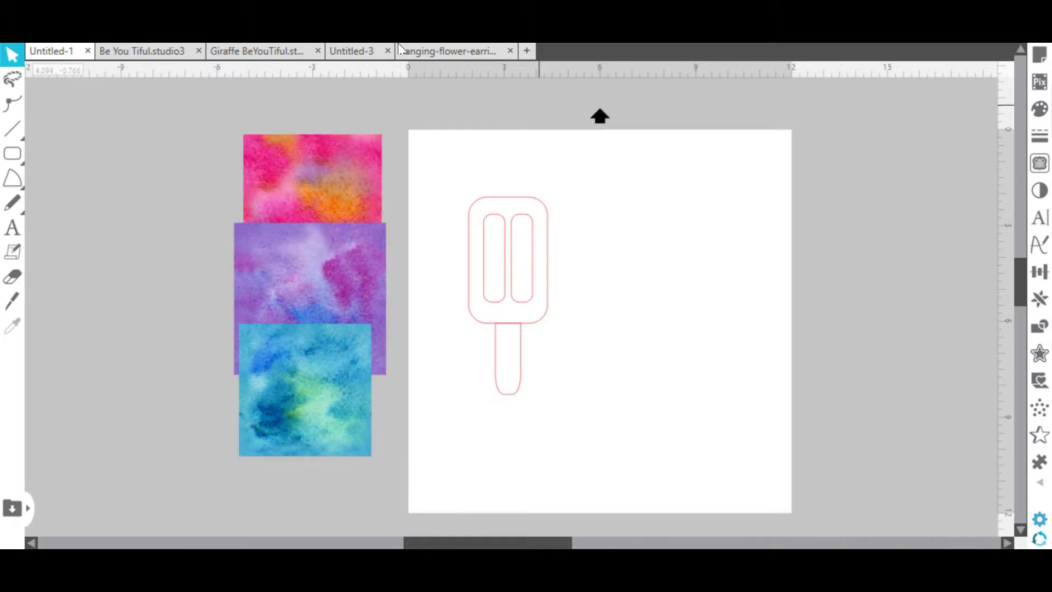
{"action": "left_click_drag", "start_coordinate": [446, 176], "coordinate": [565, 398]}
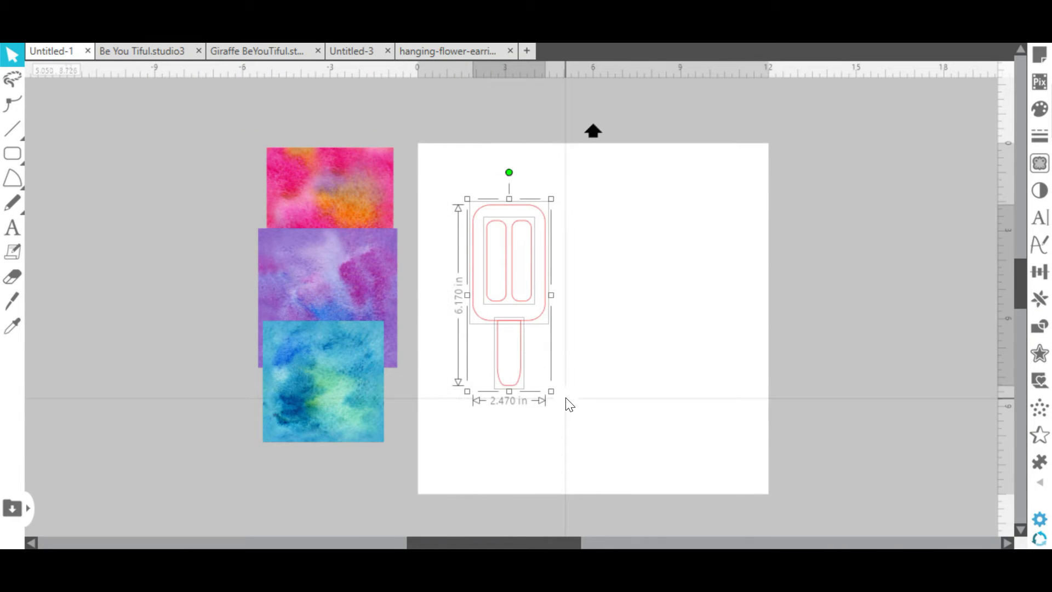
{"action": "key", "text": "ctrl+d"}
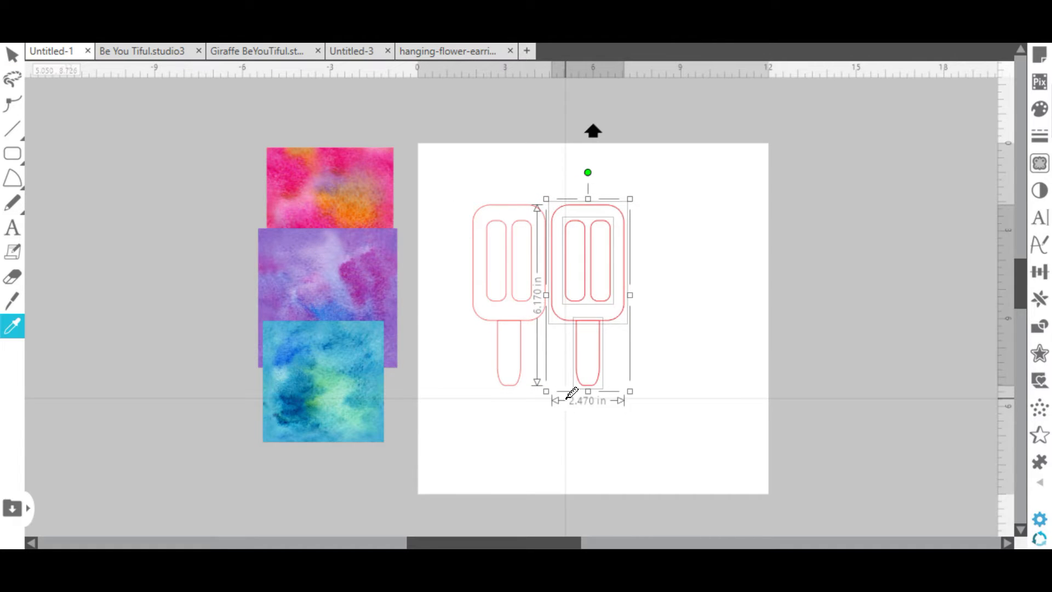
{"action": "key", "text": "ctrl+d"}
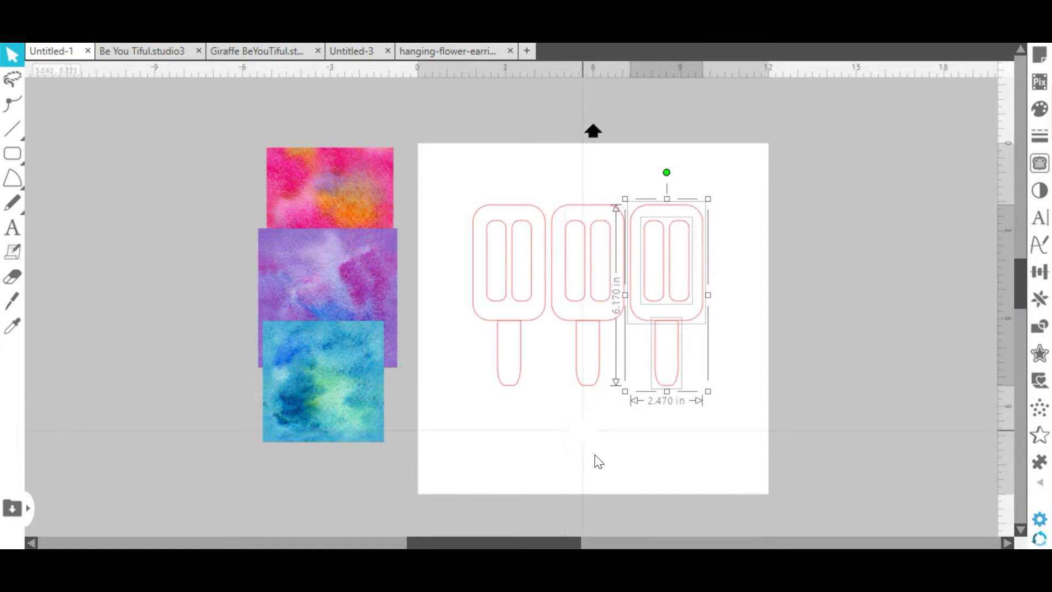
{"action": "left_click", "coordinate": [714, 433]}
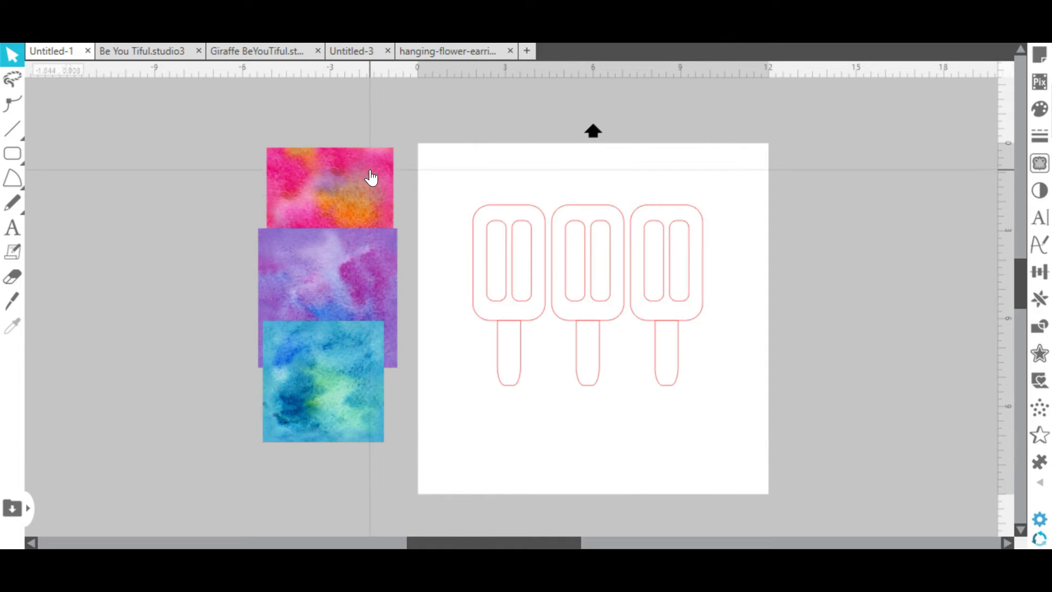
Move the pink watercolor pattern over the first popsicle body and enlarge it to about 4.47 in square
{"action": "left_click_drag", "start_coordinate": [344, 182], "coordinate": [542, 233]}
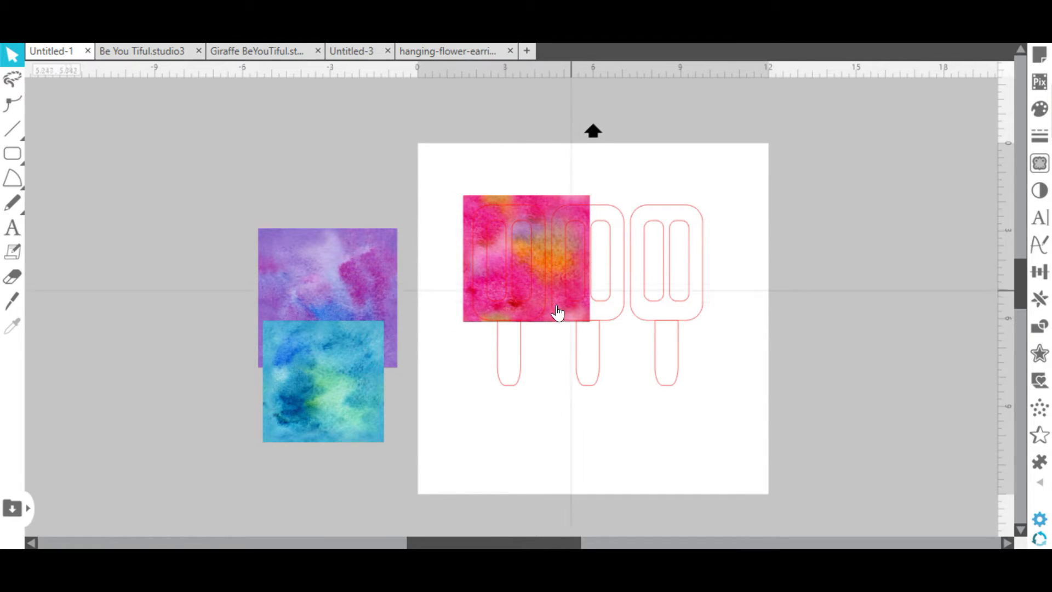
{"action": "left_click", "coordinate": [552, 317]}
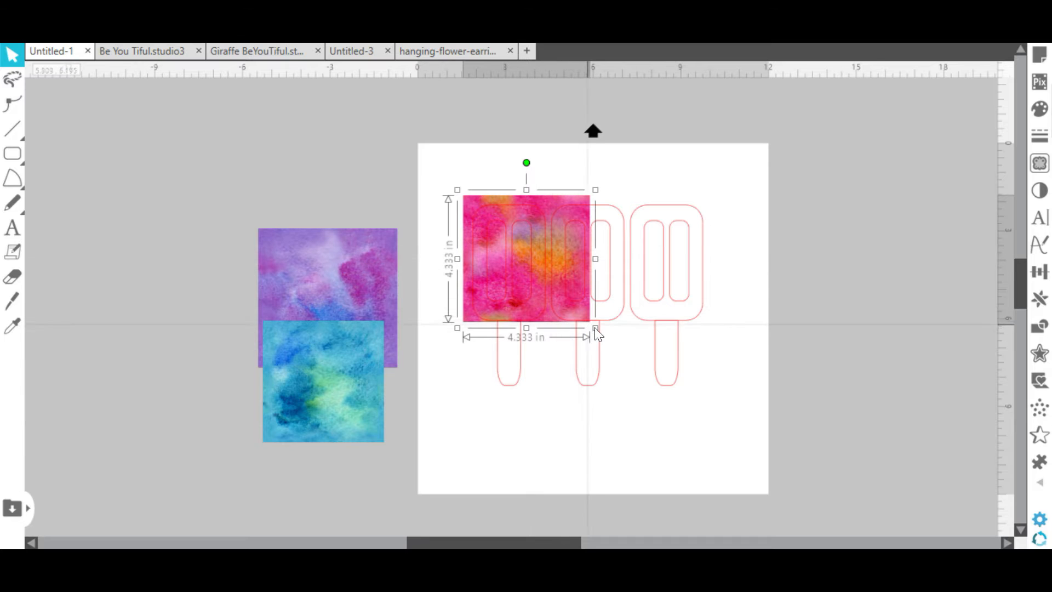
{"action": "left_click_drag", "start_coordinate": [596, 327], "coordinate": [599, 332]}
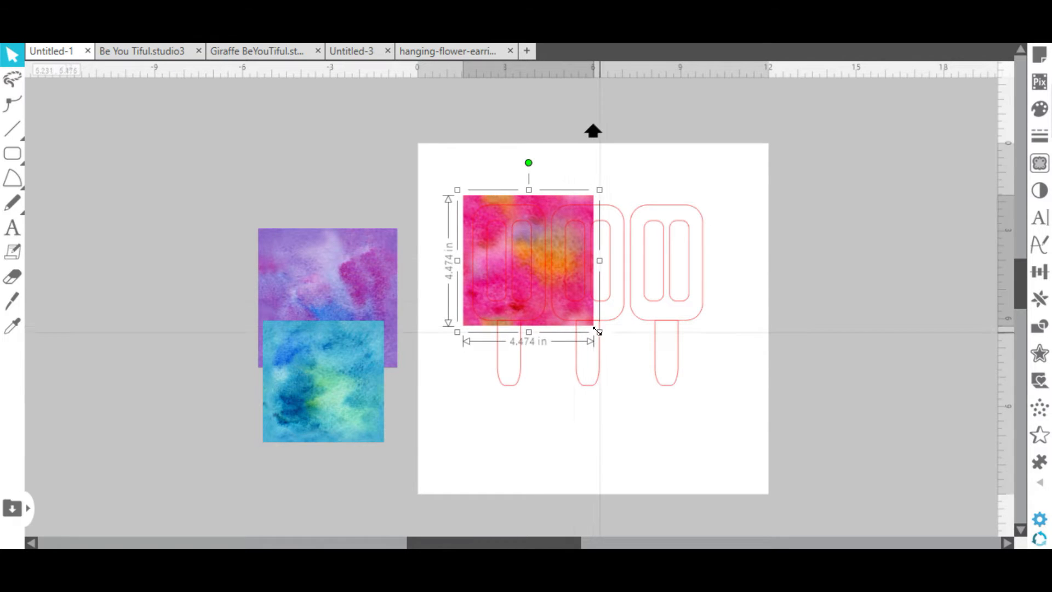
Give the first popsicle's outer body a thick white outline so it stands out against the pink pattern
{"action": "left_click_drag", "start_coordinate": [449, 165], "coordinate": [585, 352]}
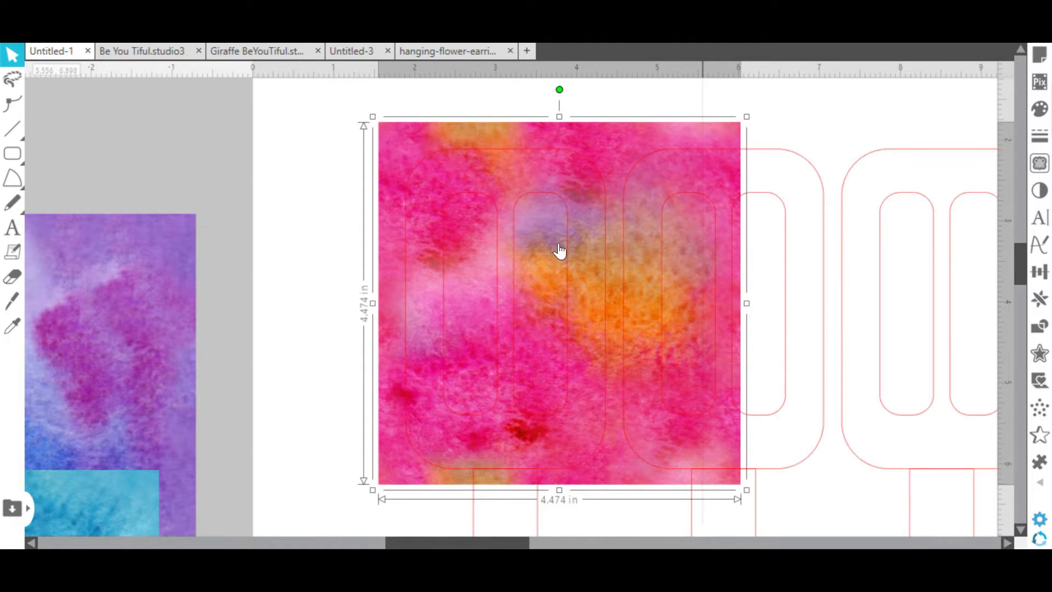
{"action": "left_click", "coordinate": [489, 155]}
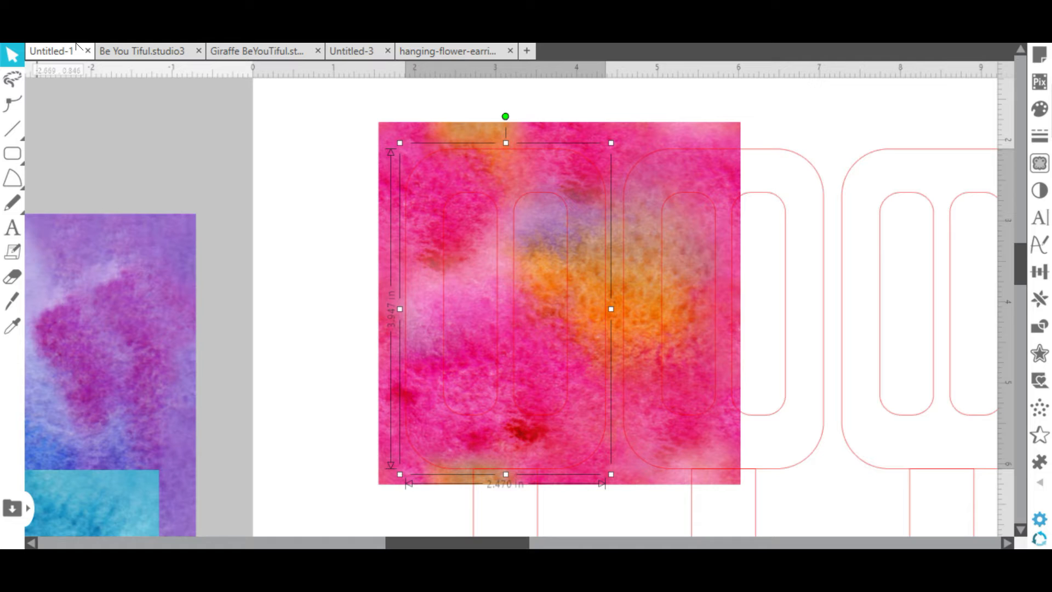
{"action": "left_click", "coordinate": [62, 37]}
{"action": "left_click", "coordinate": [55, 49]}
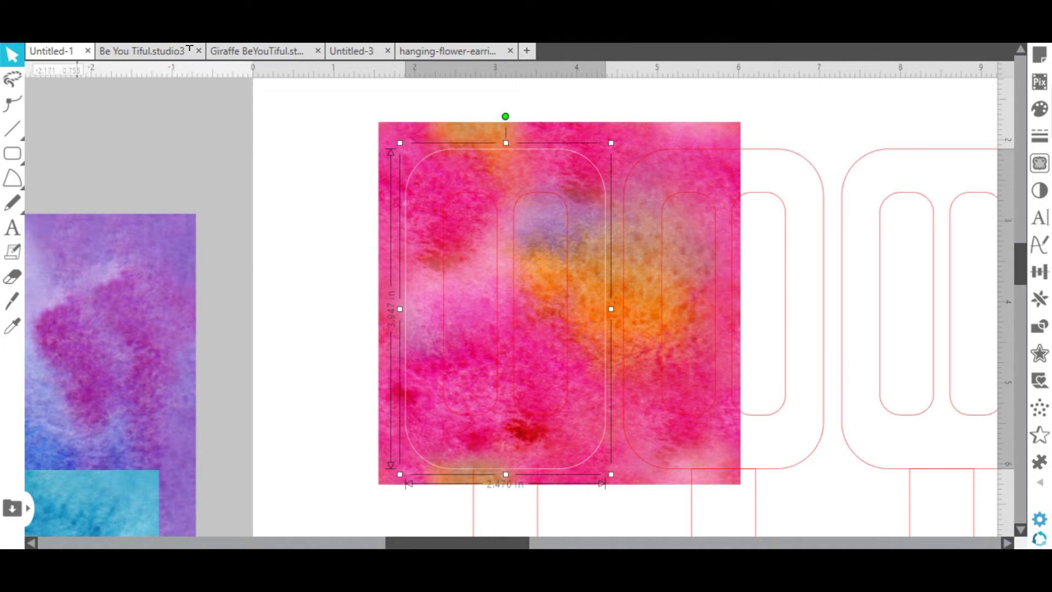
{"action": "key", "text": "Return"}
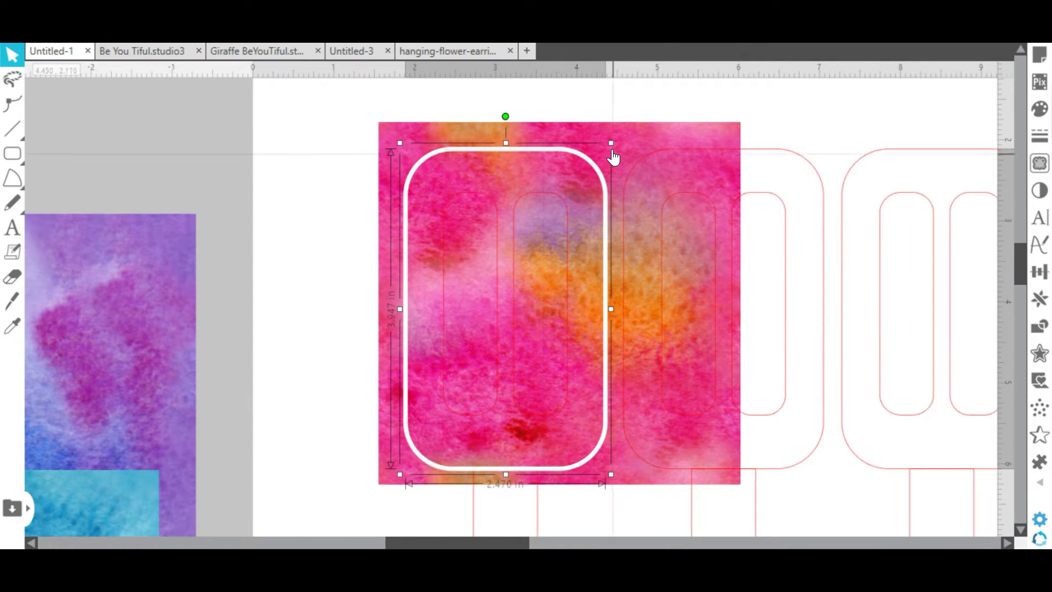
Crop the pink watercolor pattern to the first popsicle's outer body shape
{"action": "left_click_drag", "start_coordinate": [330, 128], "coordinate": [426, 145]}
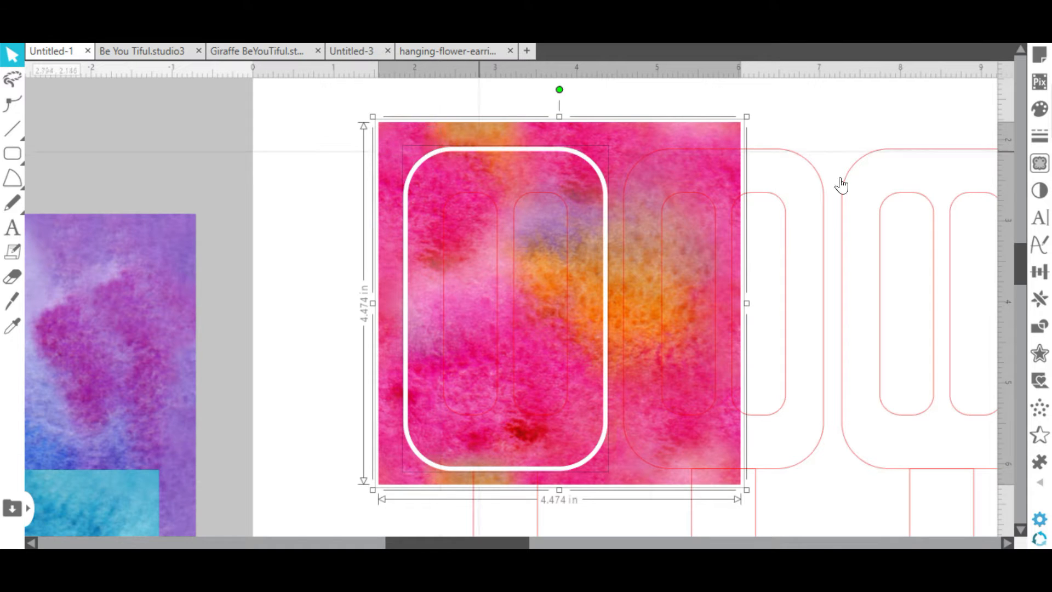
{"action": "left_click", "coordinate": [1039, 326]}
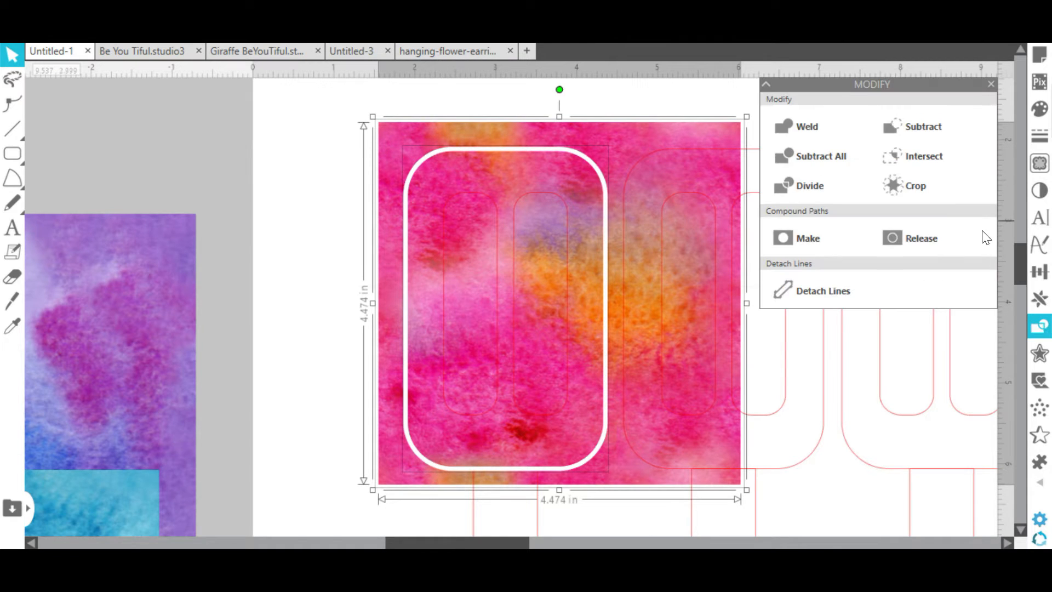
{"action": "left_click", "coordinate": [905, 184]}
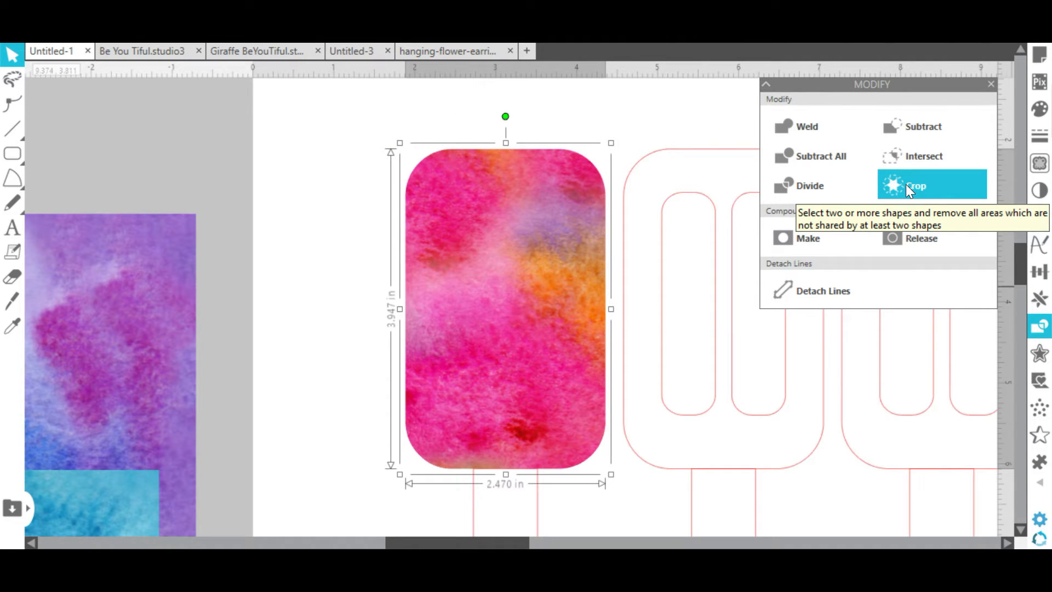
Send the pink popsicle body behind its two inner bars and fill the bars with white at 58% transparency
{"action": "left_click", "coordinate": [425, 43]}
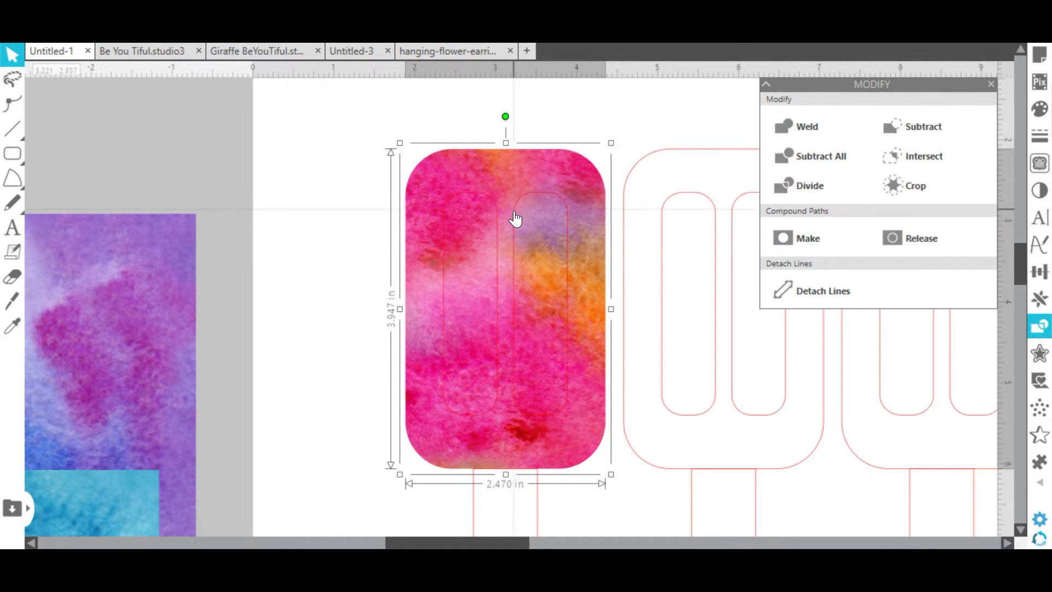
{"action": "left_click", "coordinate": [514, 221]}
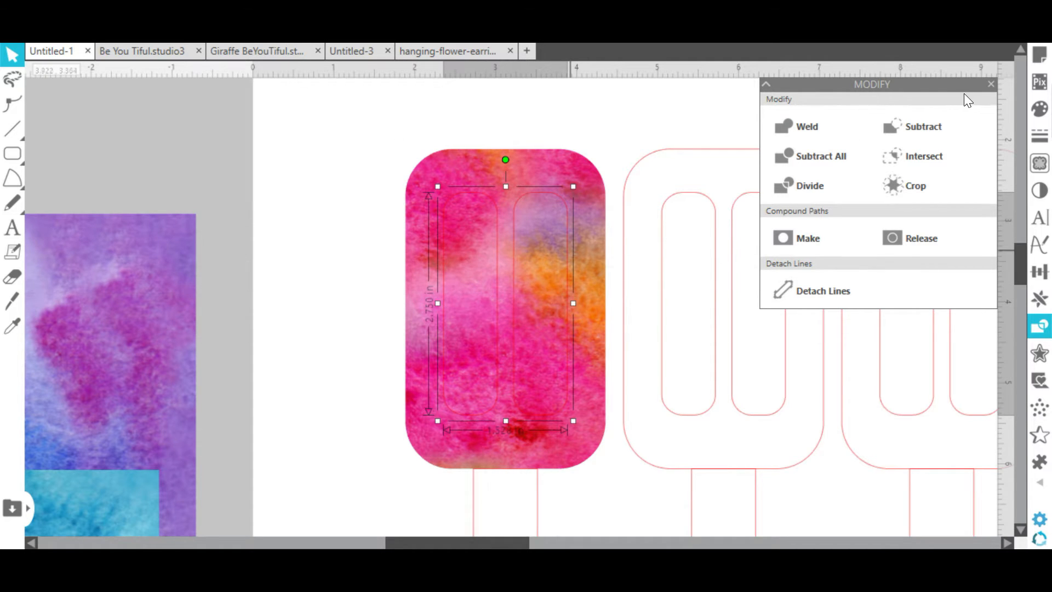
{"action": "left_click", "coordinate": [1032, 112]}
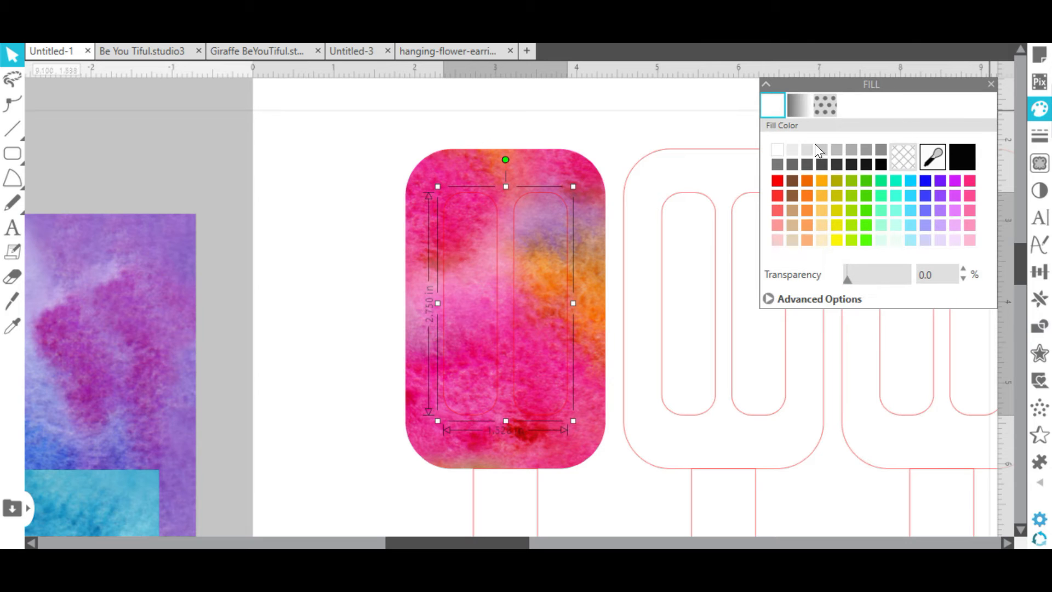
{"action": "left_click", "coordinate": [778, 151]}
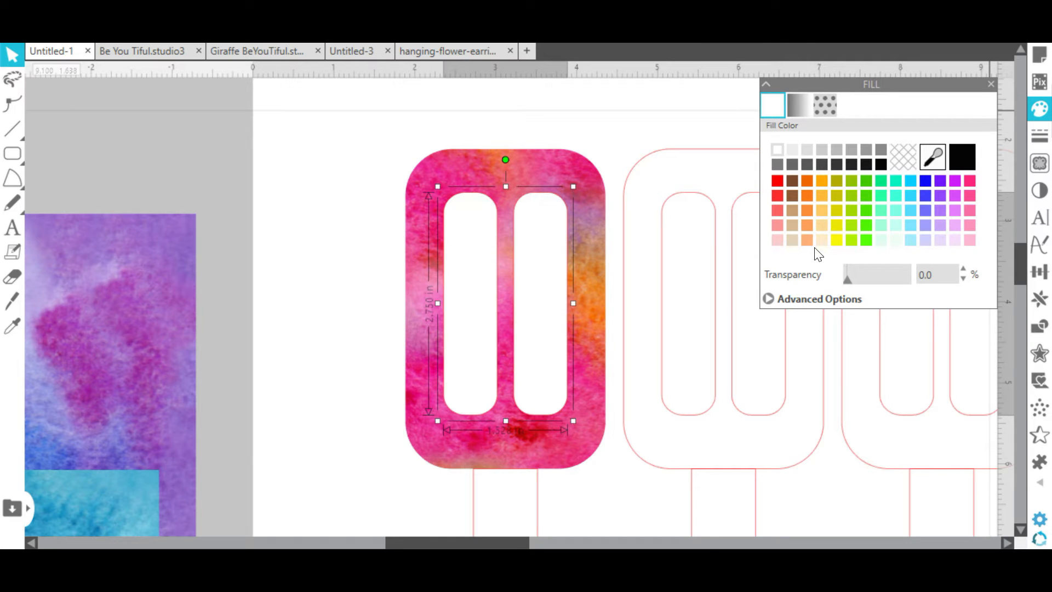
{"action": "left_click_drag", "start_coordinate": [847, 280], "coordinate": [880, 280]}
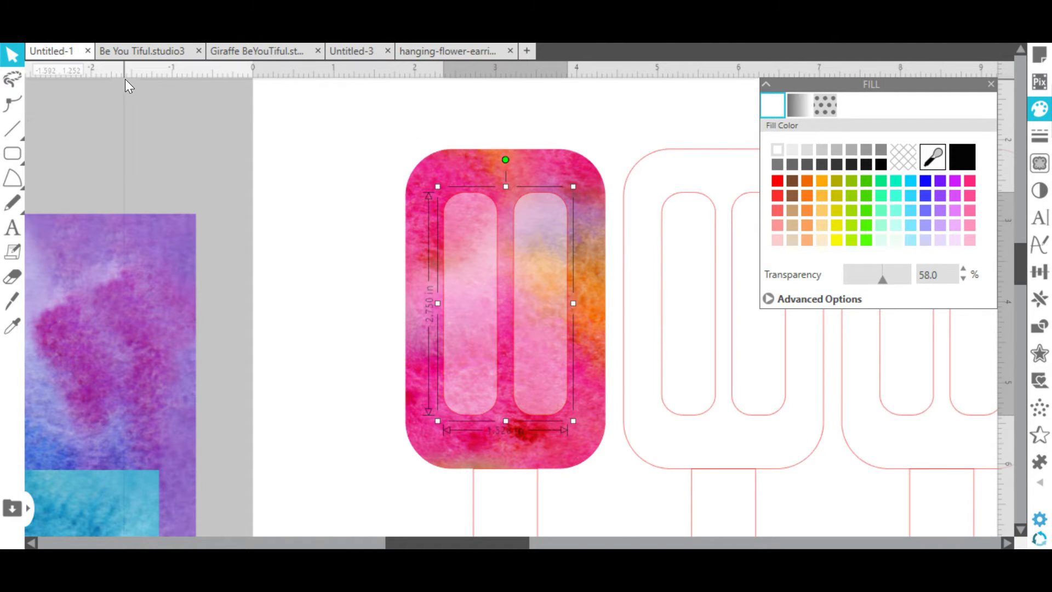
Remove the line color from the first popsicle's two inner bars
{"action": "left_click", "coordinate": [74, 44]}
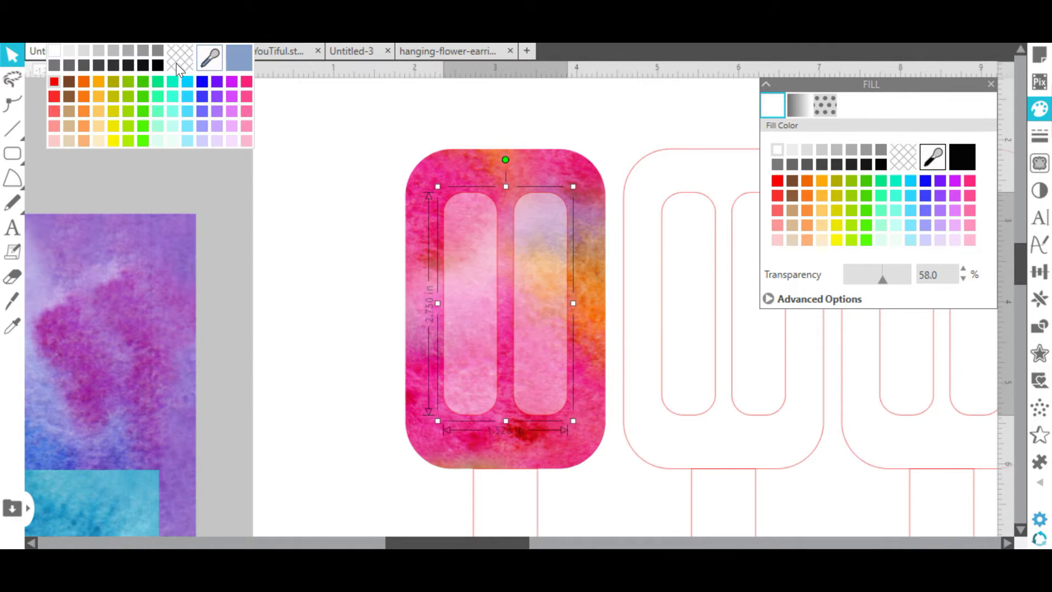
{"action": "left_click", "coordinate": [176, 63]}
{"action": "left_click", "coordinate": [335, 154]}
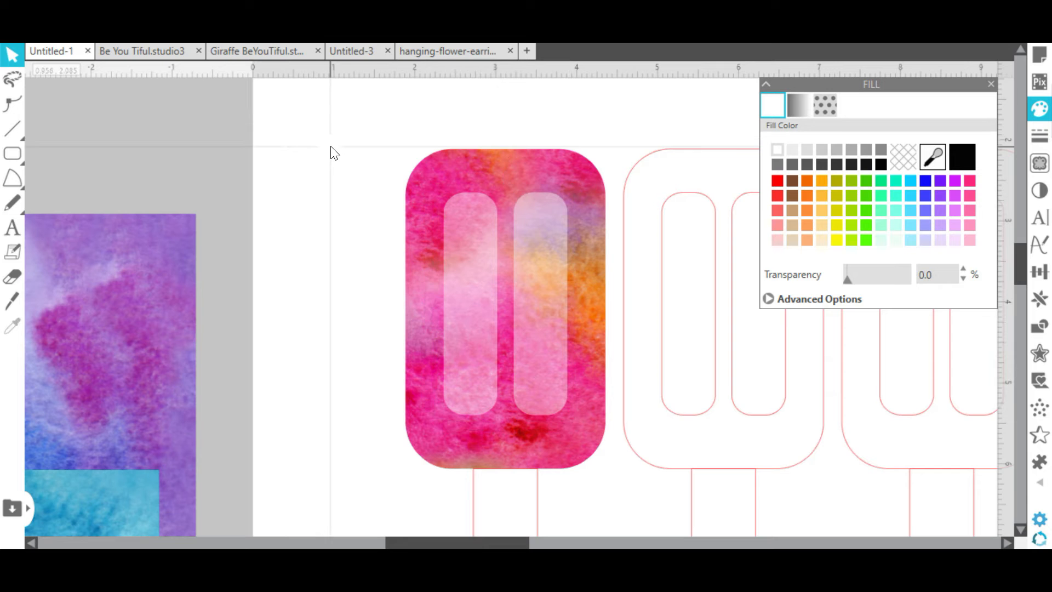
Fill the first popsicle's stick with the light wood pattern
{"action": "scroll", "coordinate": [521, 292], "scroll_direction": "down", "scroll_amount": 2}
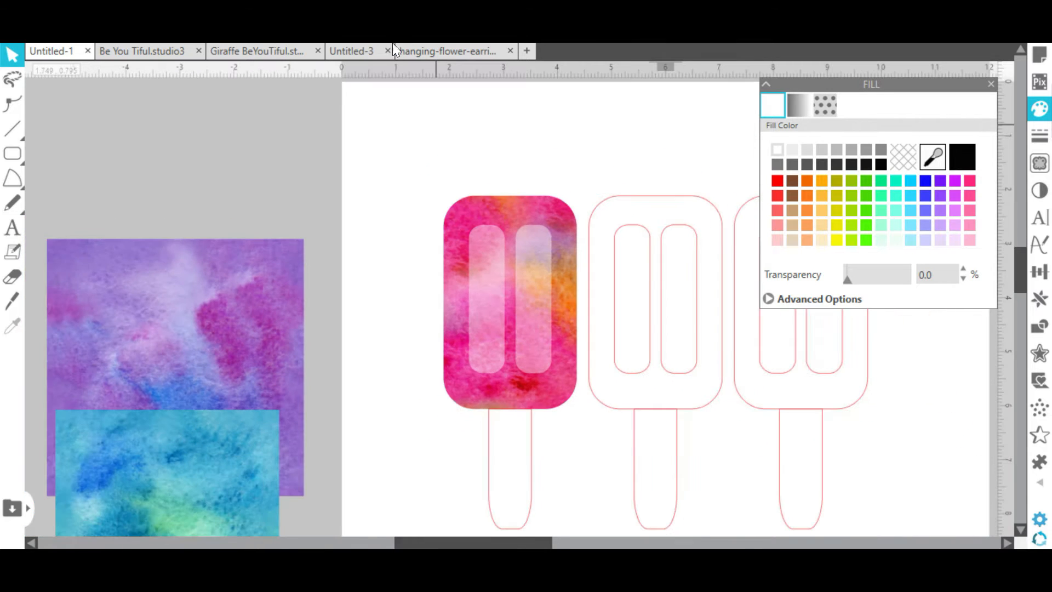
{"action": "left_click", "coordinate": [506, 448]}
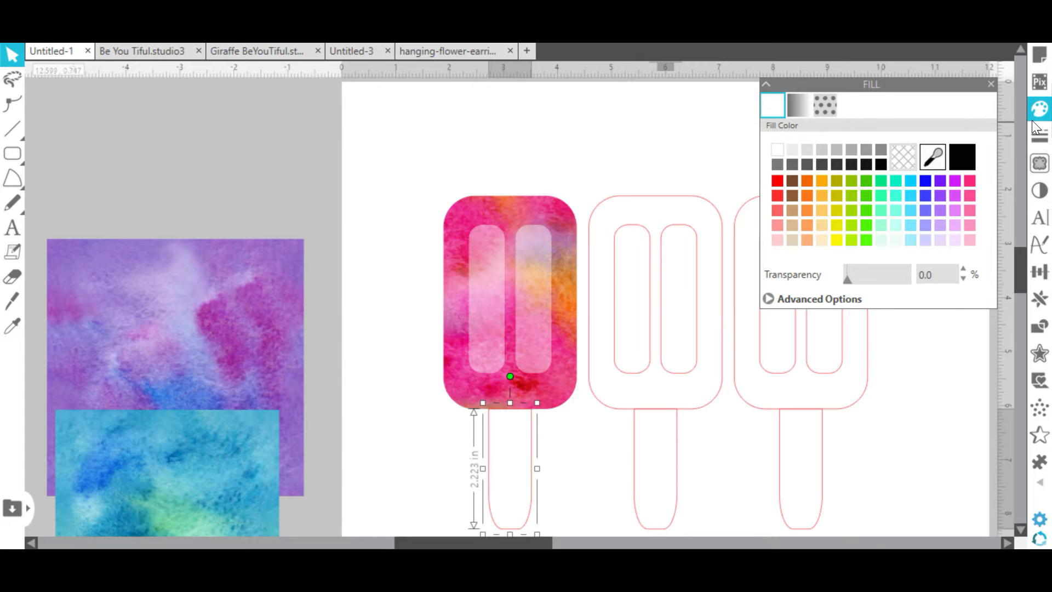
{"action": "left_click", "coordinate": [824, 106]}
{"action": "left_click_drag", "start_coordinate": [987, 169], "coordinate": [989, 225]}
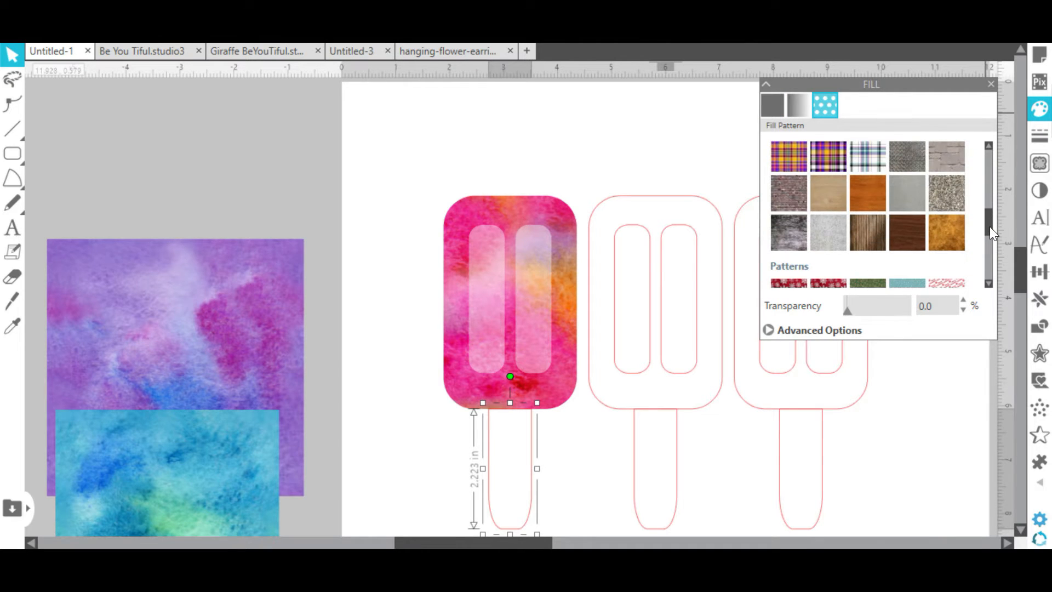
{"action": "left_click", "coordinate": [825, 193]}
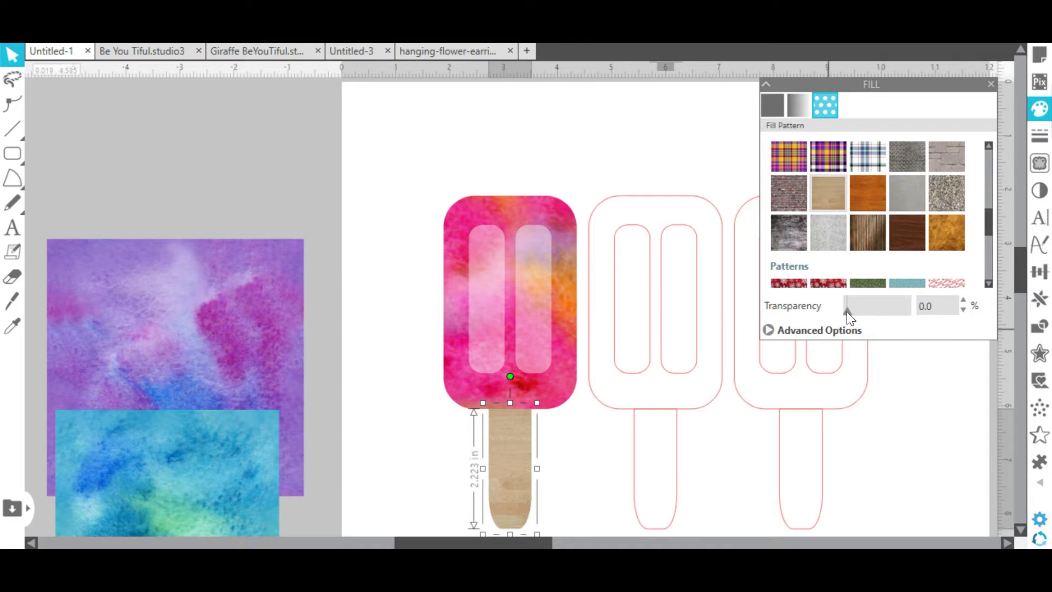
Rotate the wood pattern in the stick by 90 degrees so its grain runs lengthwise
{"action": "left_click", "coordinate": [769, 329]}
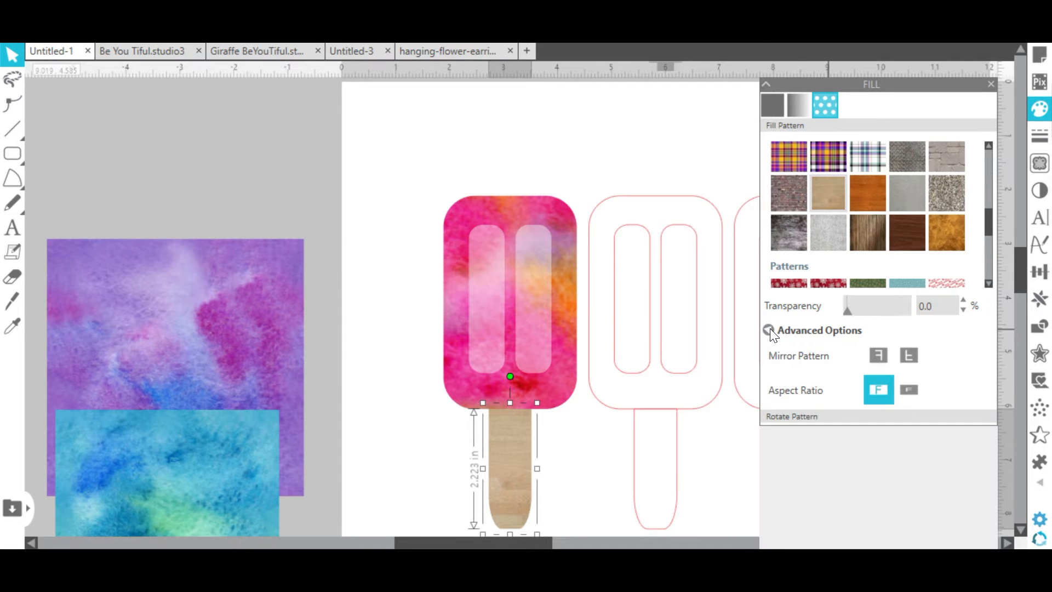
{"action": "left_click", "coordinate": [852, 441]}
{"action": "left_click", "coordinate": [597, 163]}
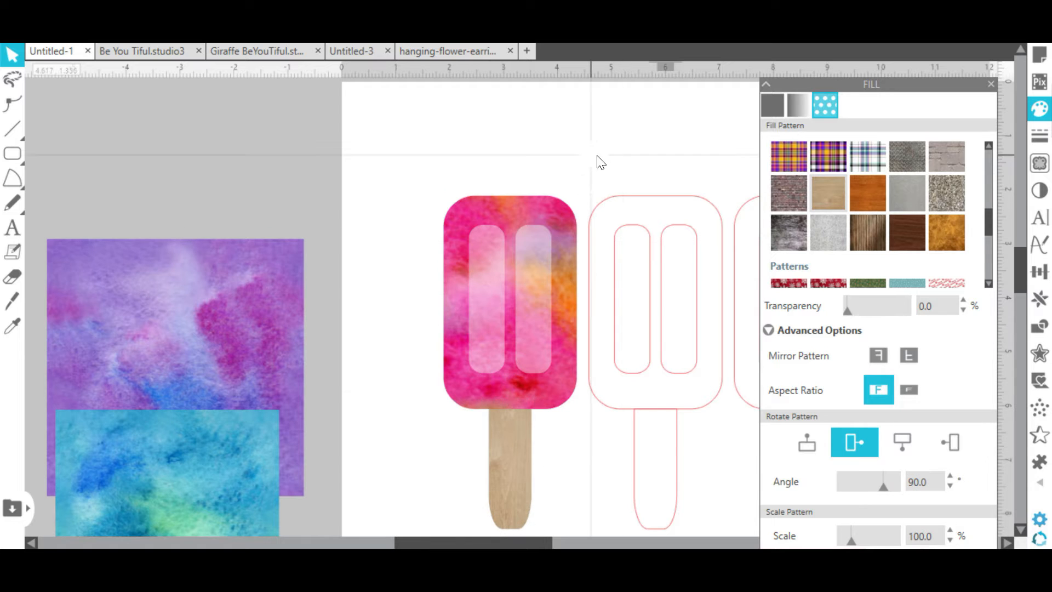
{"action": "left_click", "coordinate": [991, 83]}
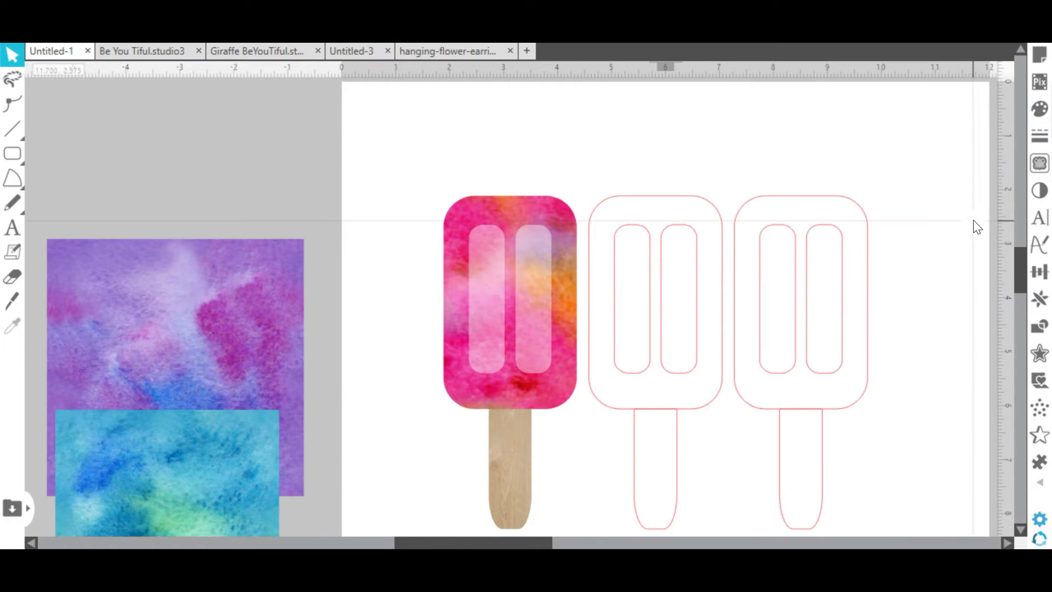
Delete the two unfilled popsicle outlines beside the finished pink popsicle
{"action": "left_click_drag", "start_coordinate": [1014, 251], "coordinate": [1018, 263]}
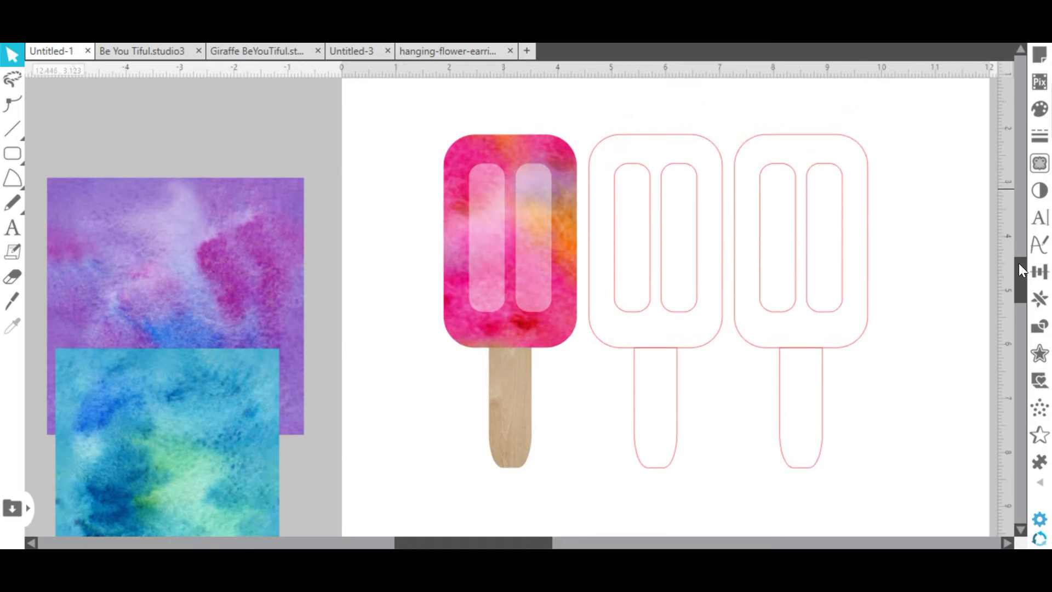
{"action": "left_click_drag", "start_coordinate": [907, 137], "coordinate": [643, 471]}
{"action": "key", "text": "Delete"}
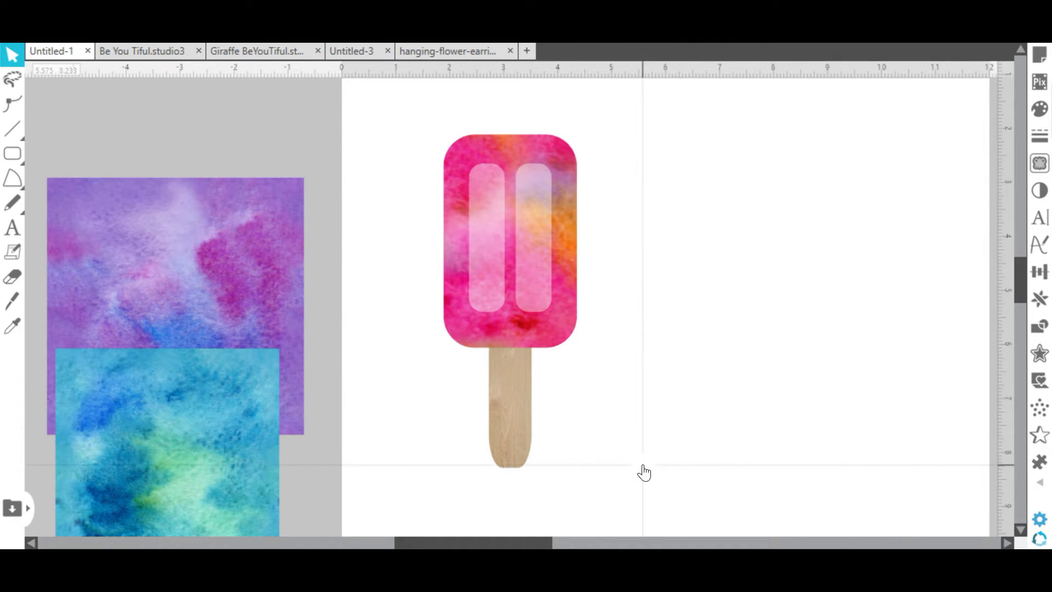
Duplicate the finished pink popsicle to the right twice, leaving a small gap between the copies
{"action": "left_click_drag", "start_coordinate": [606, 121], "coordinate": [429, 468]}
{"action": "key", "text": "ctrl+Right"}
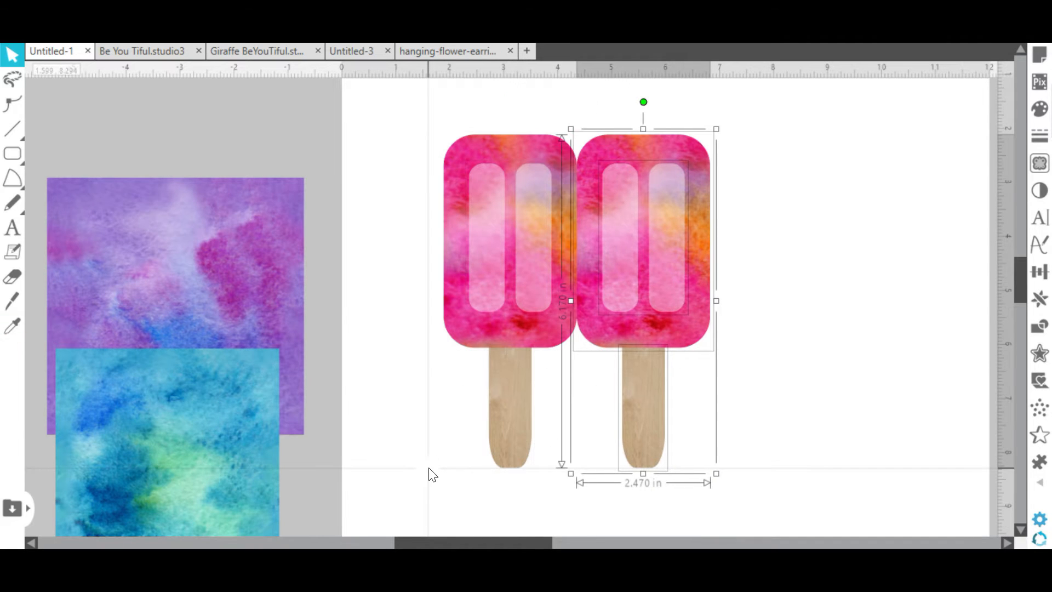
{"action": "key", "text": "Right"}
{"action": "key", "text": "ctrl+Right"}
{"action": "key", "text": "Right"}
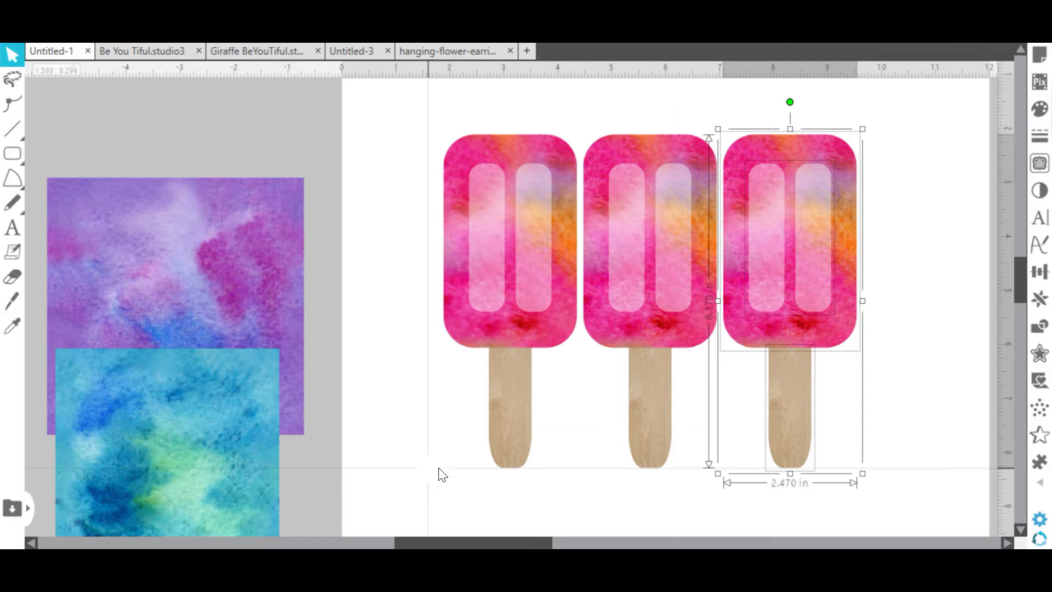
{"action": "left_click", "coordinate": [960, 228]}
Place the purple watercolor pattern behind the middle popsicle body and crop it to that shape
{"action": "left_click_drag", "start_coordinate": [242, 243], "coordinate": [686, 180]}
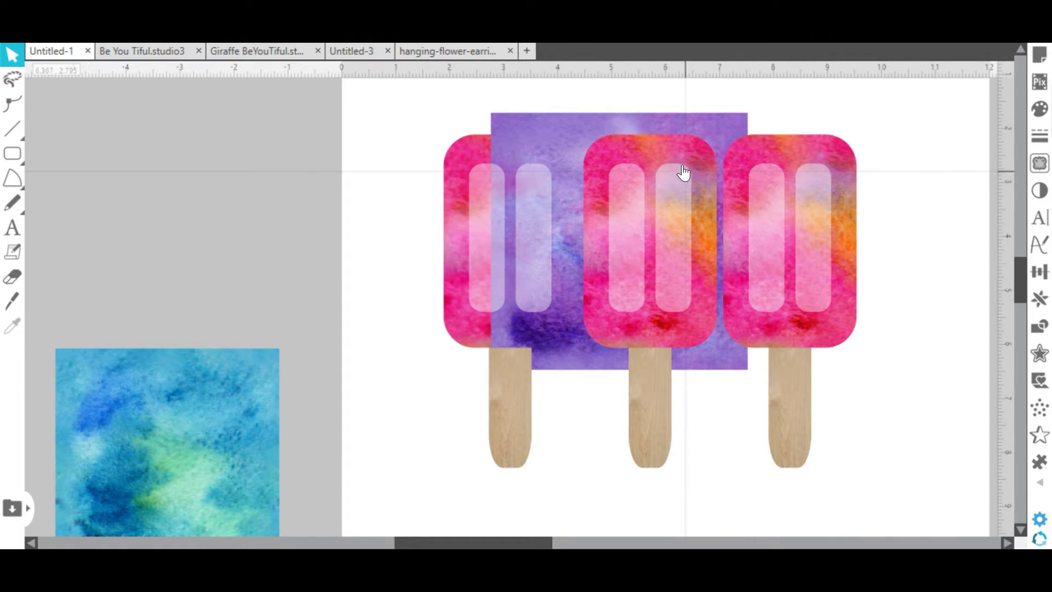
{"action": "left_click_drag", "start_coordinate": [656, 91], "coordinate": [668, 142]}
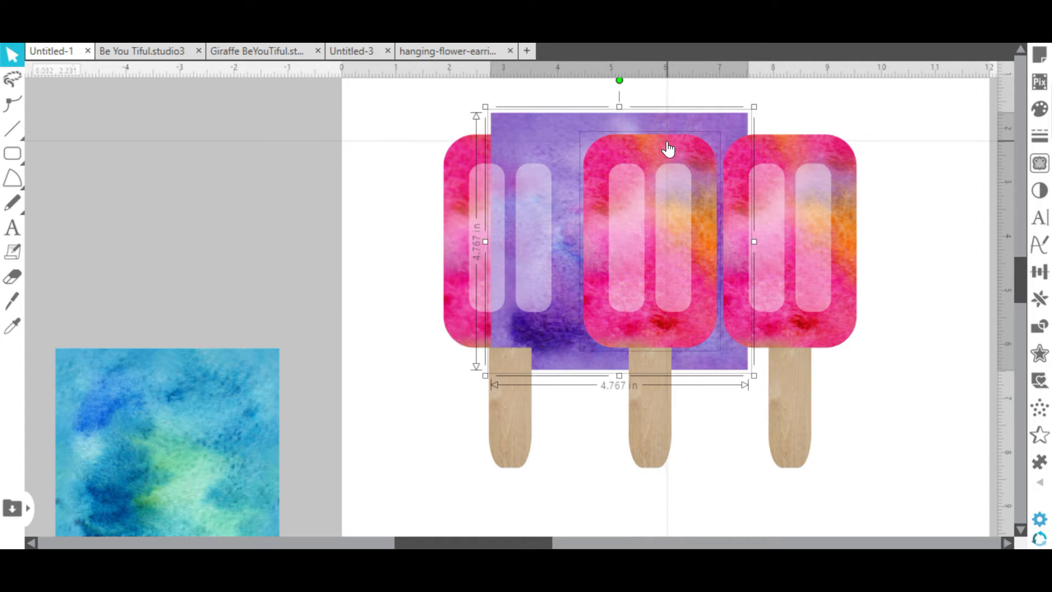
{"action": "left_click", "coordinate": [1040, 325]}
{"action": "left_click", "coordinate": [944, 182]}
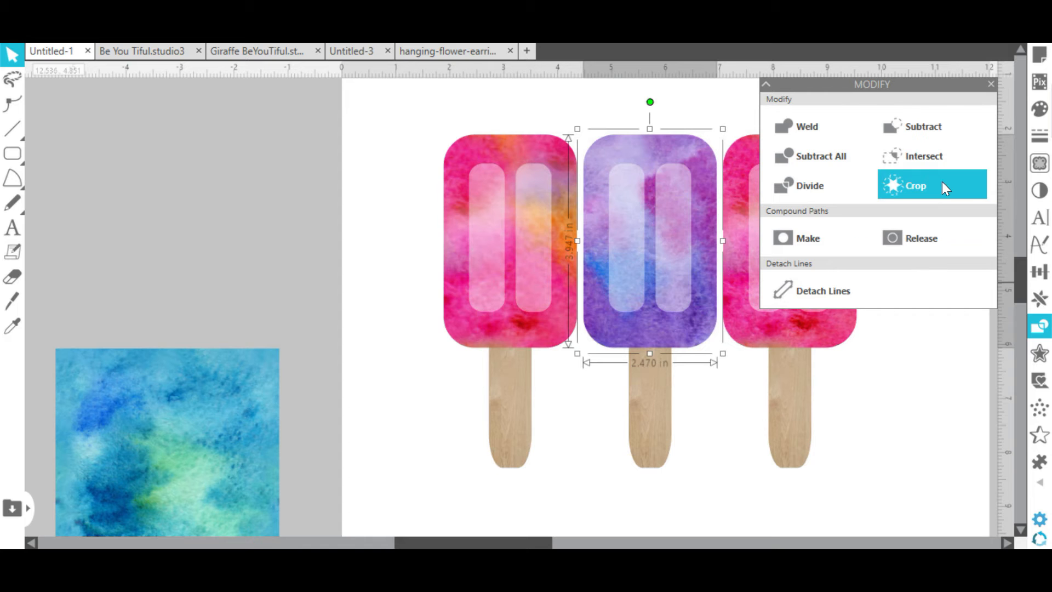
{"action": "left_click", "coordinate": [990, 85]}
Place the teal watercolor pattern behind the third popsicle body and crop it to that shape
{"action": "left_click_drag", "start_coordinate": [218, 435], "coordinate": [813, 215]}
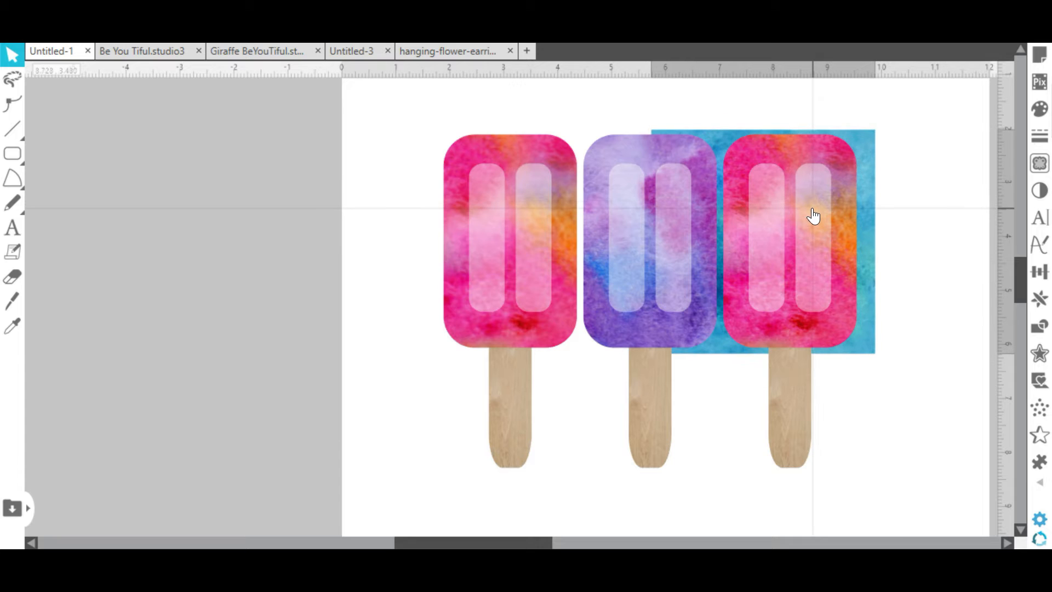
{"action": "left_click", "coordinate": [865, 199]}
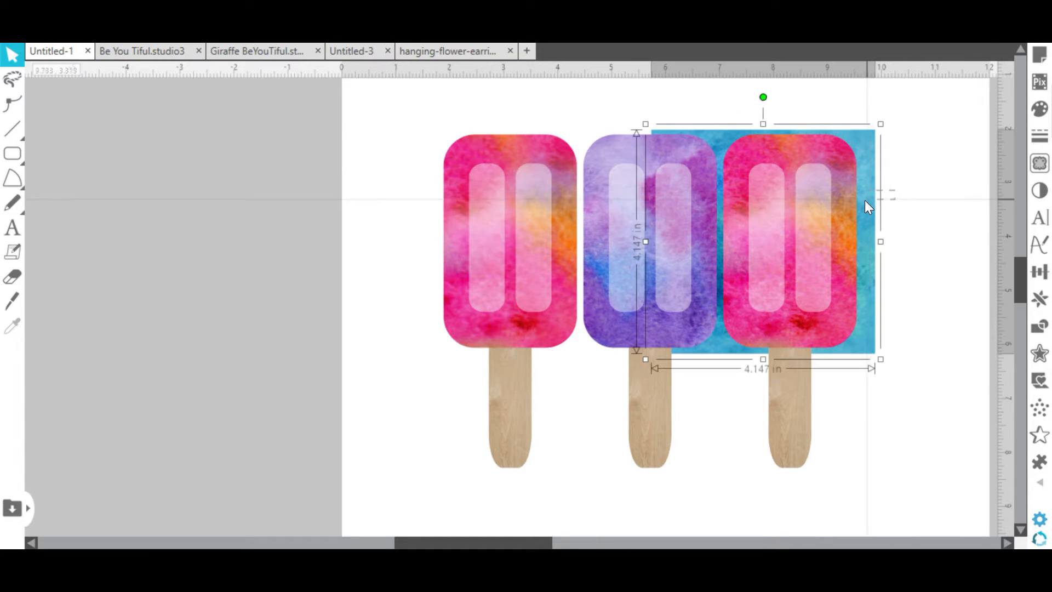
{"action": "left_click", "coordinate": [1039, 327]}
{"action": "left_click", "coordinate": [910, 179]}
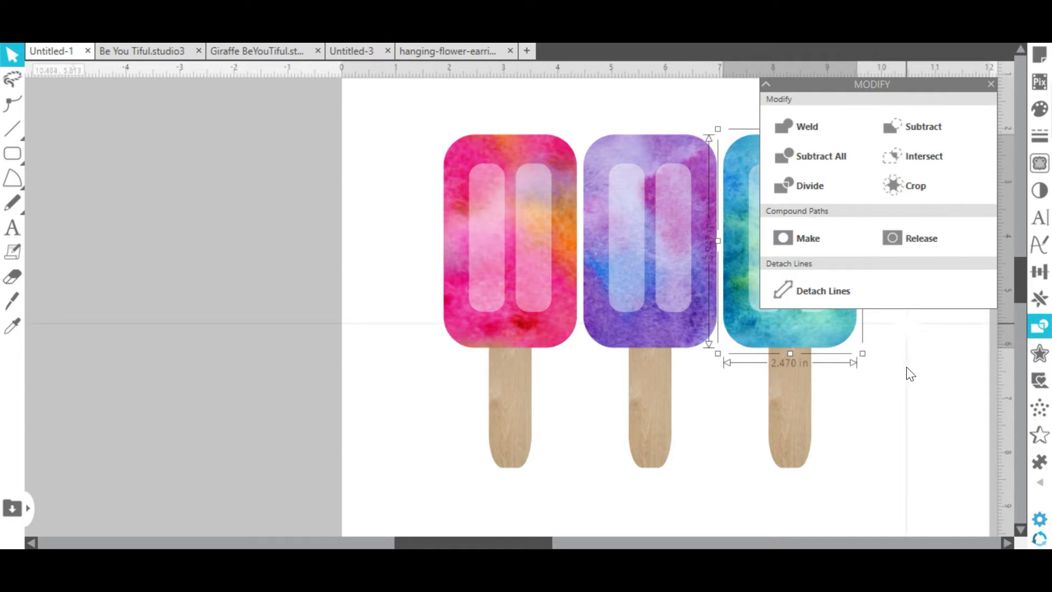
{"action": "left_click", "coordinate": [990, 84]}
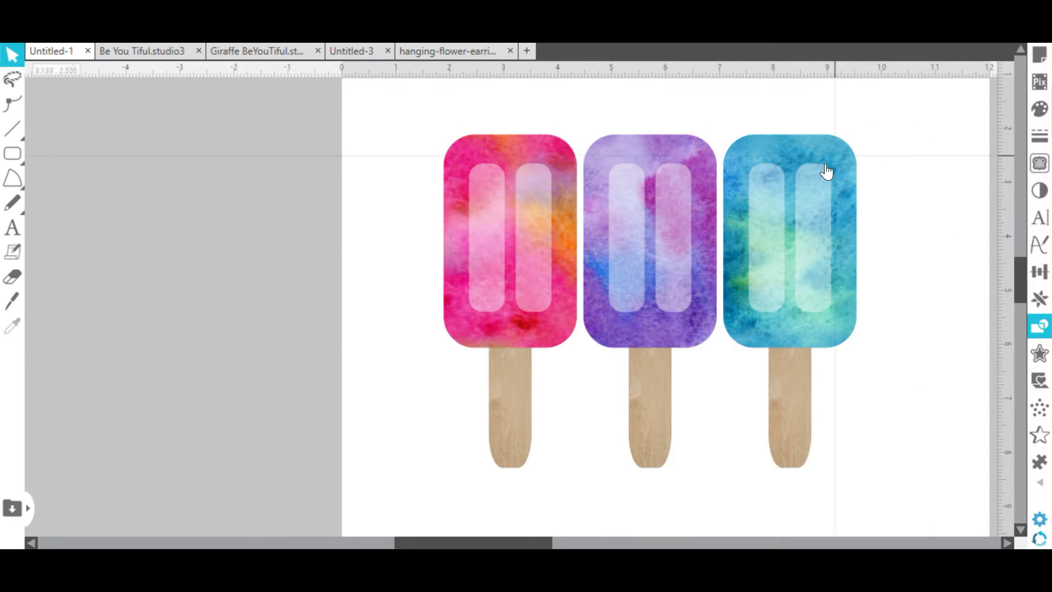
Select all three wooden sticks, nudge them up slightly and send them behind the popsicle bodies
{"action": "left_click_drag", "start_coordinate": [530, 544], "coordinate": [579, 545]}
{"action": "left_click_drag", "start_coordinate": [320, 489], "coordinate": [668, 416]}
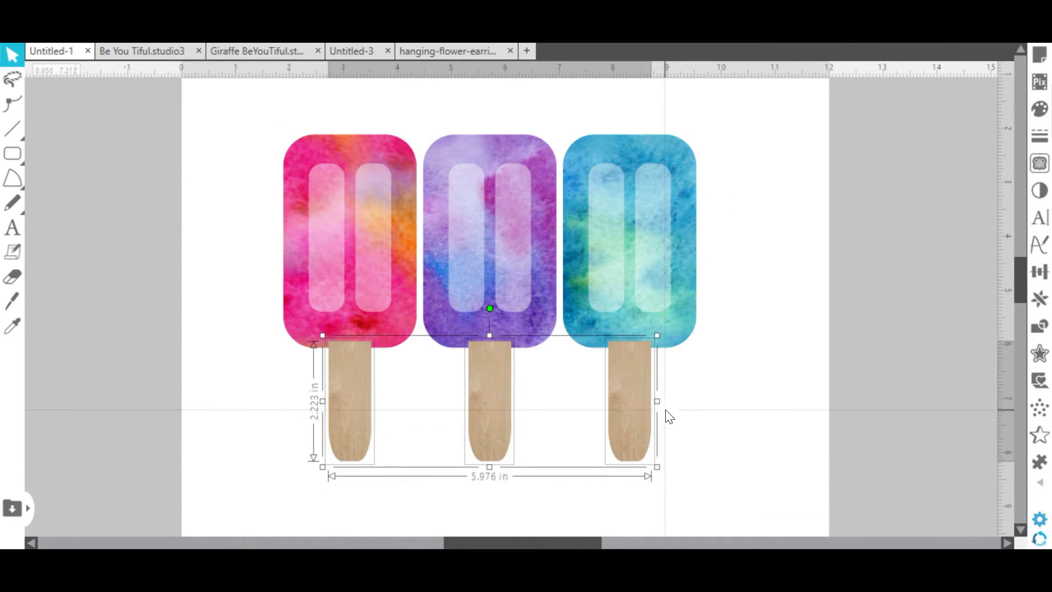
{"action": "right_click", "coordinate": [501, 373]}
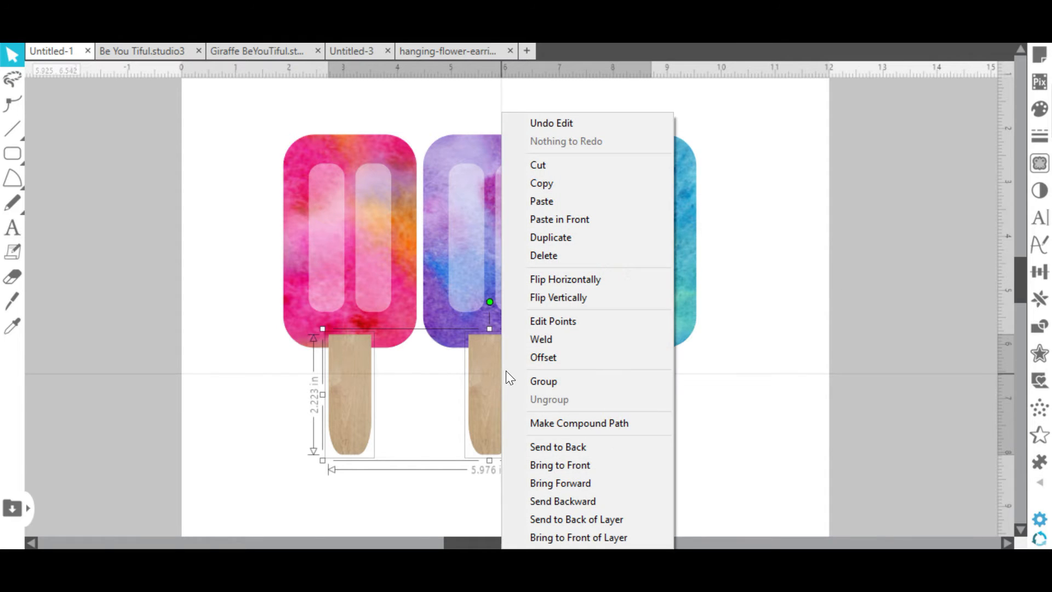
{"action": "left_click", "coordinate": [552, 448]}
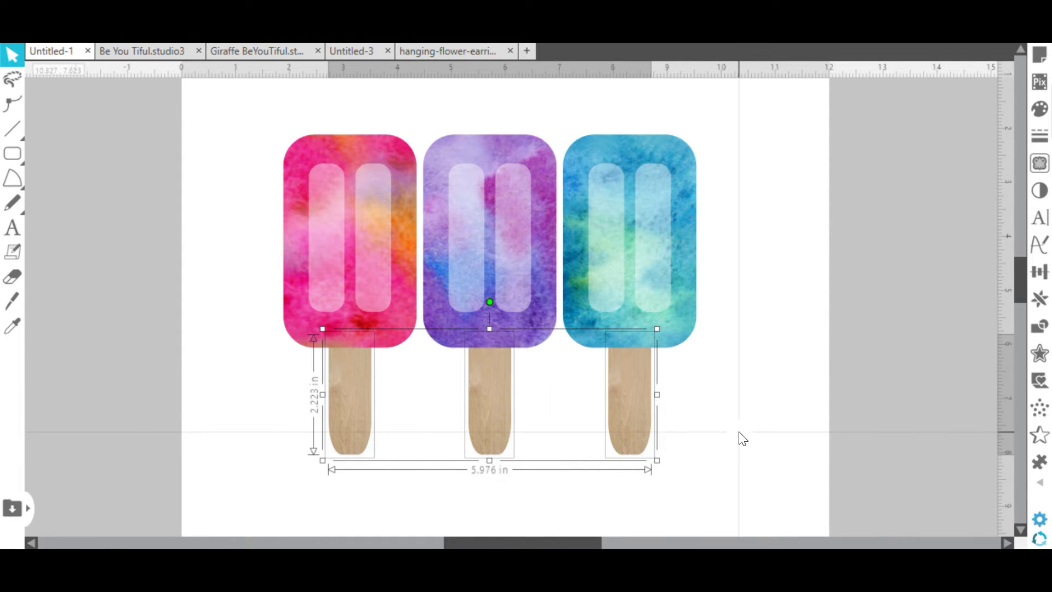
Nudge the three sticks further up behind the bodies so less of each stick shows
{"action": "key", "text": "Up"}
{"action": "key", "text": "Up"}
{"action": "key", "text": "Up"}
{"action": "key", "text": "Up"}
{"action": "key", "text": "Up"}
{"action": "key", "text": "Up"}
{"action": "key", "text": "Up"}
{"action": "key", "text": "Up"}
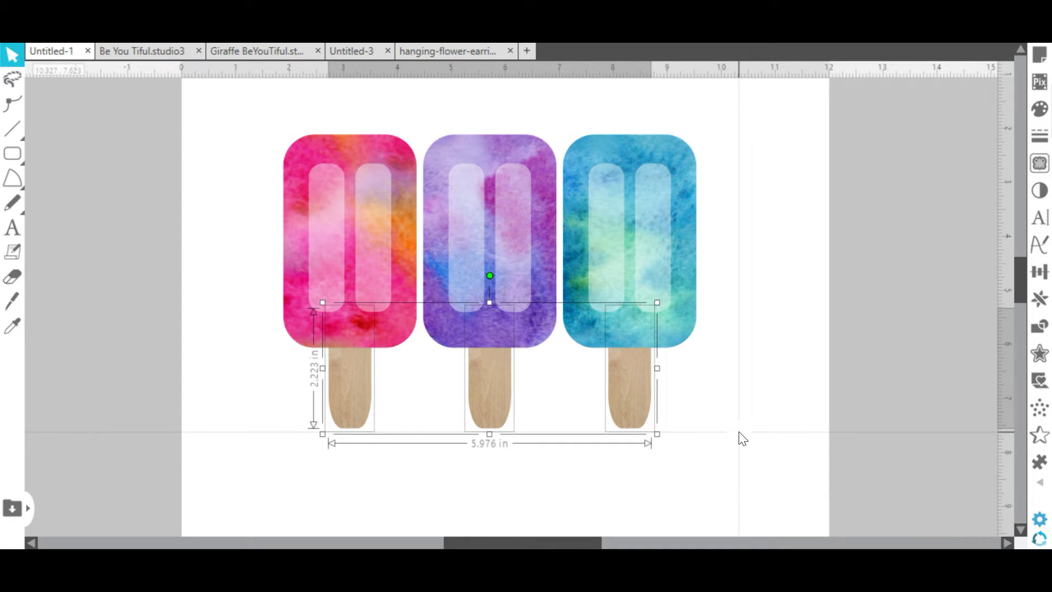
{"action": "left_click", "coordinate": [743, 438]}
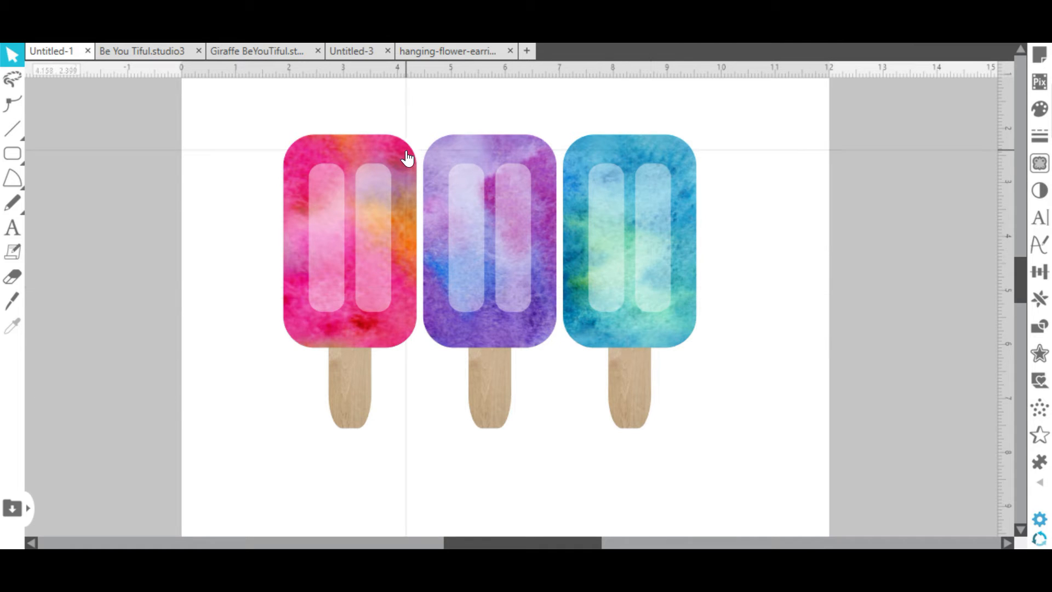
Taper the pink popsicle body by nudging its upper-left corner points right and its lower-right corner points left
{"action": "double_click", "coordinate": [342, 154]}
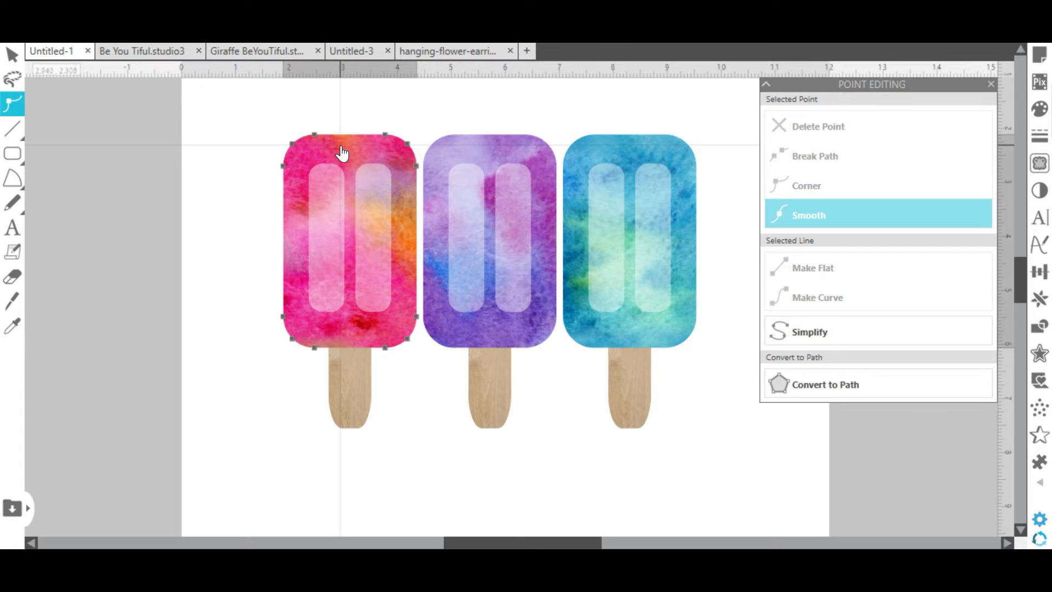
{"action": "left_click_drag", "start_coordinate": [339, 103], "coordinate": [269, 174]}
{"action": "key", "text": "Right"}
{"action": "key", "text": "Right"}
{"action": "key", "text": "Right"}
{"action": "key", "text": "Right"}
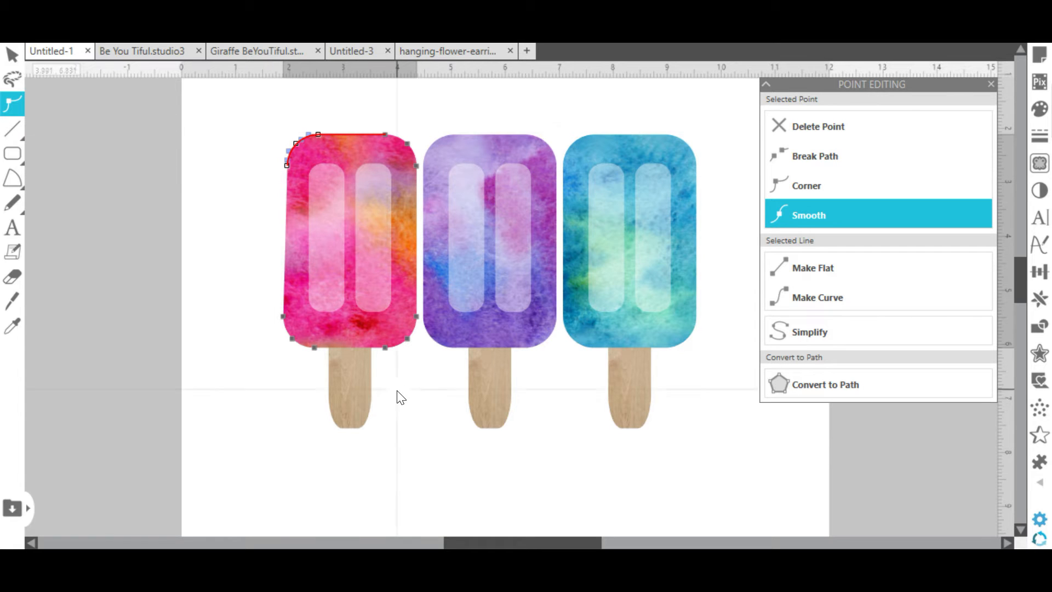
{"action": "left_click_drag", "start_coordinate": [443, 445], "coordinate": [362, 291]}
{"action": "key", "text": "Left"}
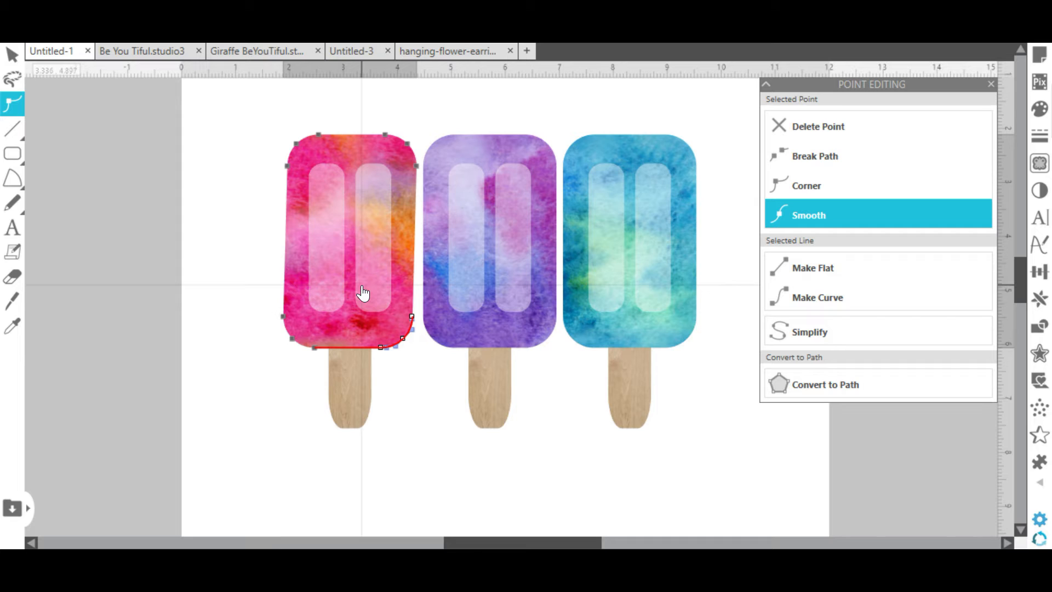
Open the purple popsicle body for point editing and shift its lower-left corner points just slightly inward from the original edge
{"action": "left_click", "coordinate": [482, 148]}
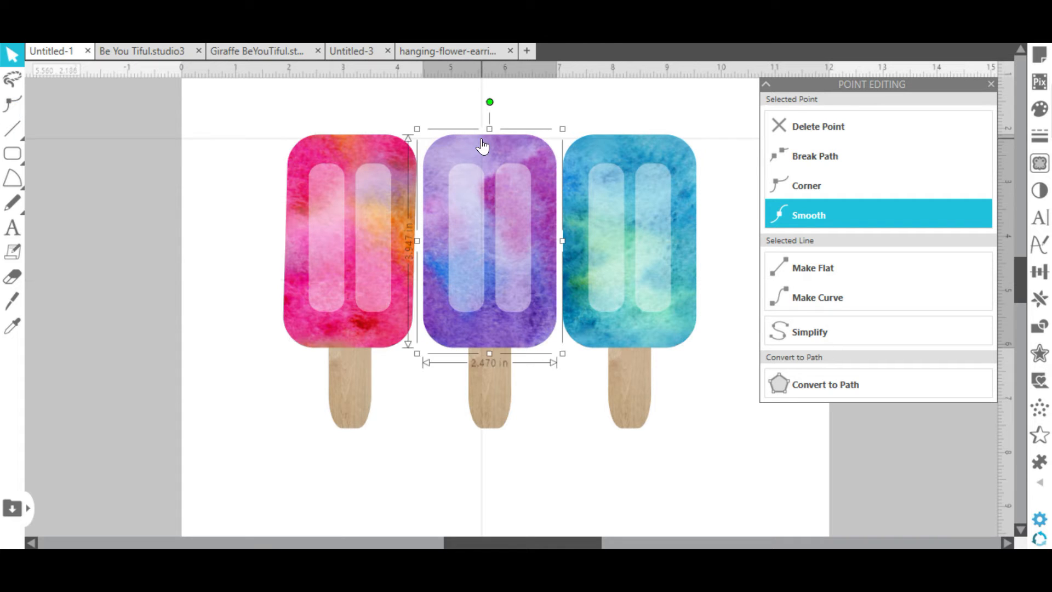
{"action": "double_click", "coordinate": [482, 147]}
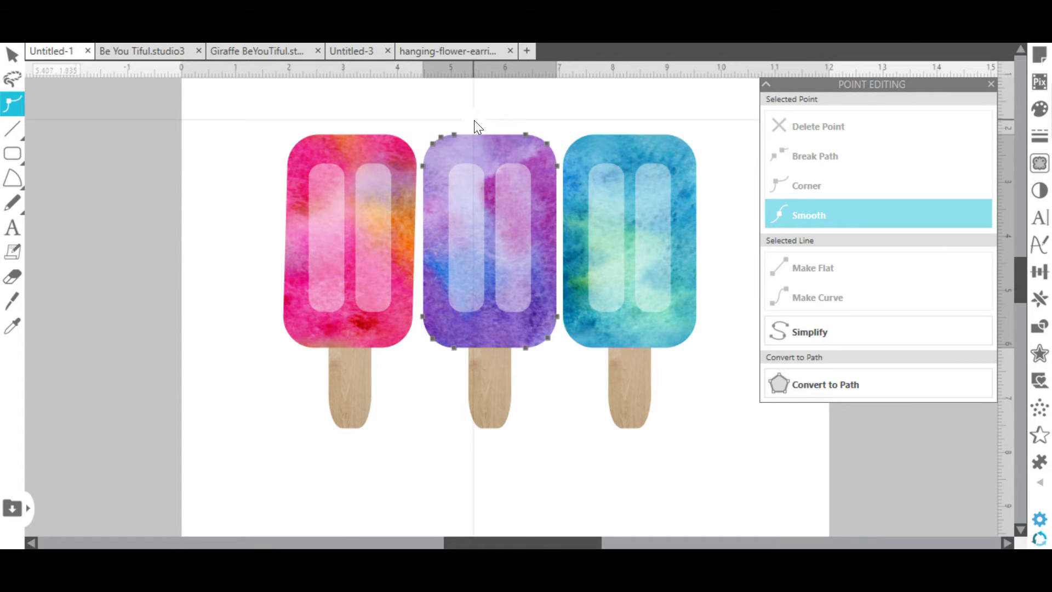
{"action": "left_click_drag", "start_coordinate": [505, 487], "coordinate": [400, 294]}
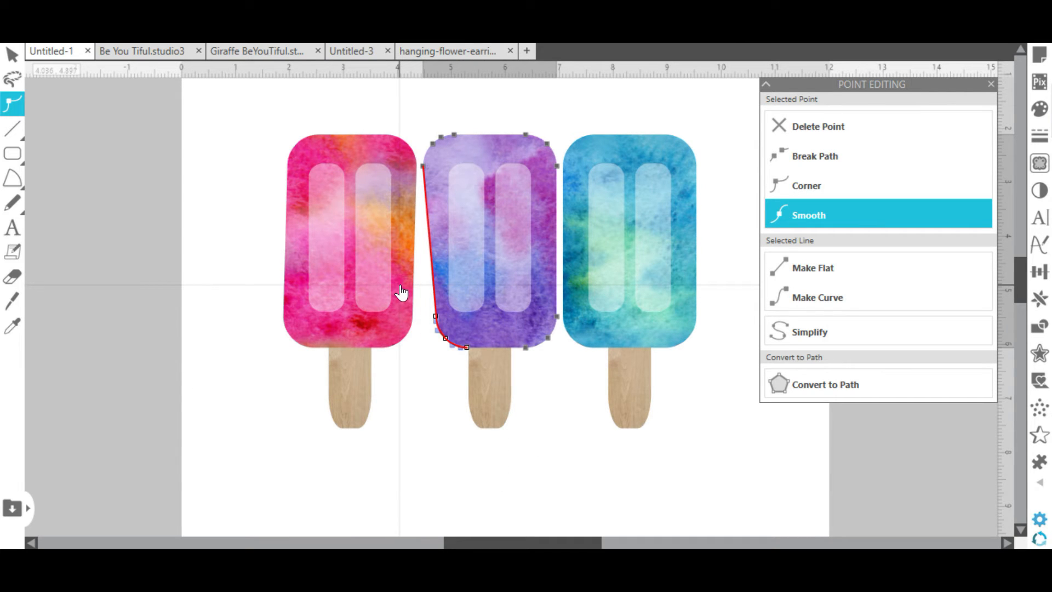
{"action": "key", "text": "Left"}
{"action": "key", "text": "Left"}
{"action": "key", "text": "Left"}
{"action": "key", "text": "Left"}
{"action": "key", "text": "Left"}
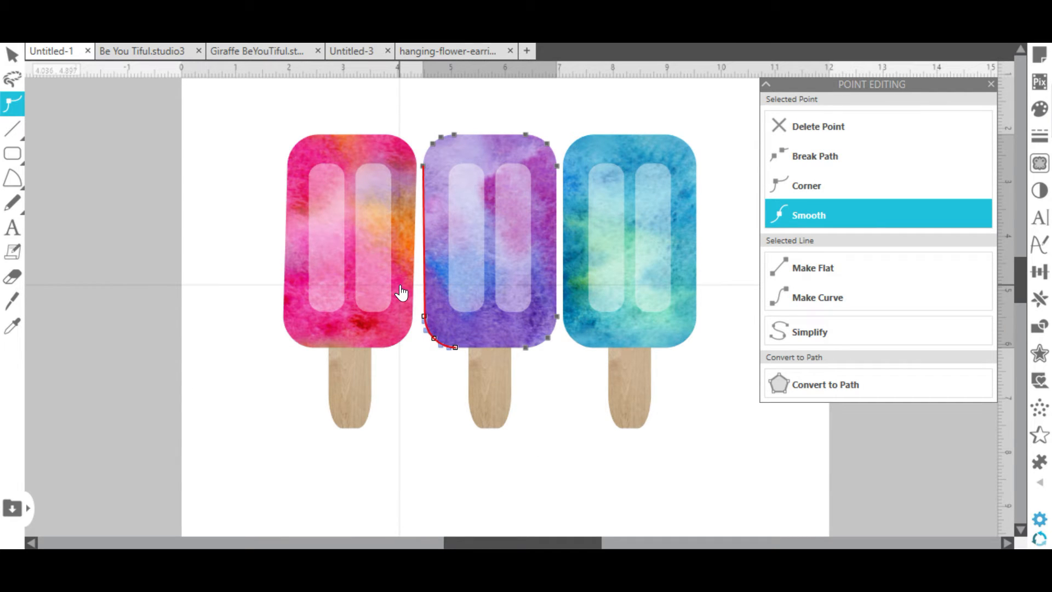
Nudge the purple body's upper-right corner points left and slightly down, and its lower-left corner points slightly up
{"action": "left_click_drag", "start_coordinate": [501, 105], "coordinate": [581, 210]}
{"action": "key", "text": "Left"}
{"action": "key", "text": "Left"}
{"action": "key", "text": "Left"}
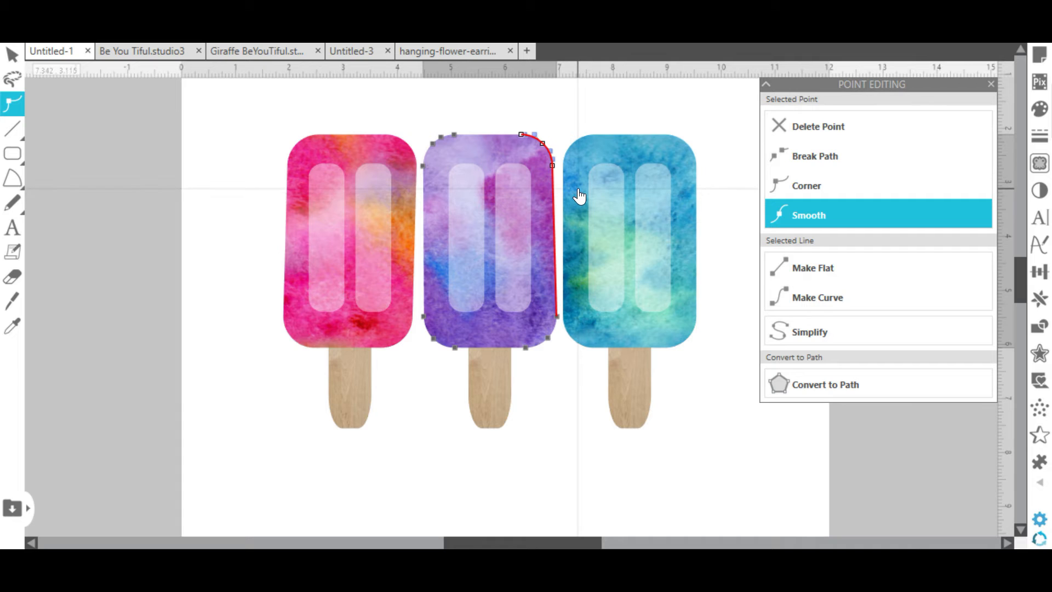
{"action": "key", "text": "Down"}
{"action": "key", "text": "Down"}
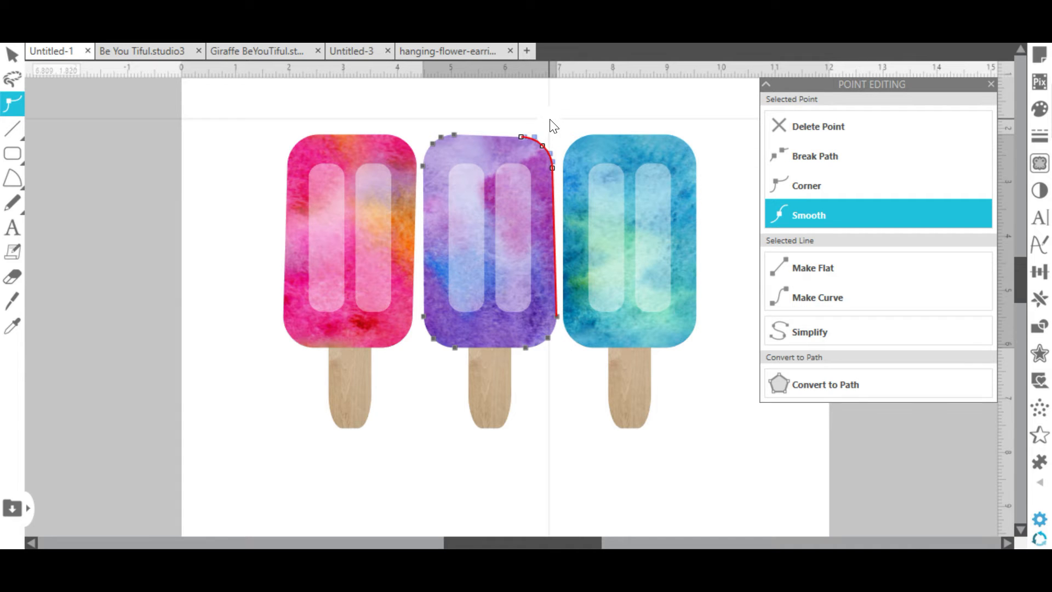
{"action": "left_click_drag", "start_coordinate": [412, 411], "coordinate": [472, 289]}
{"action": "key", "text": "Up"}
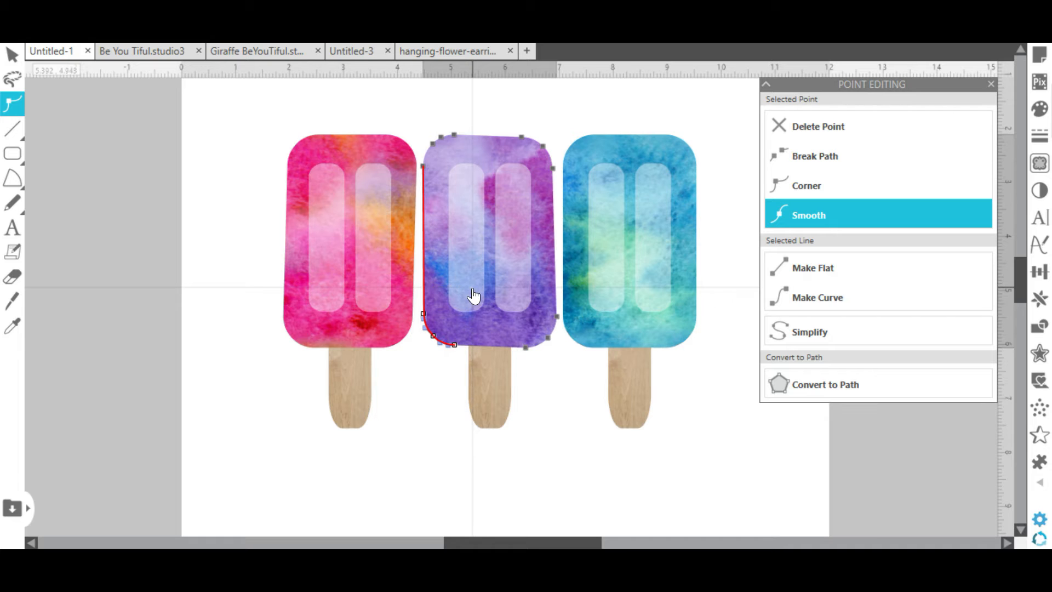
Edit the teal popsicle body's points, nudging the upper-left corner points slightly down and right
{"action": "left_click", "coordinate": [606, 146]}
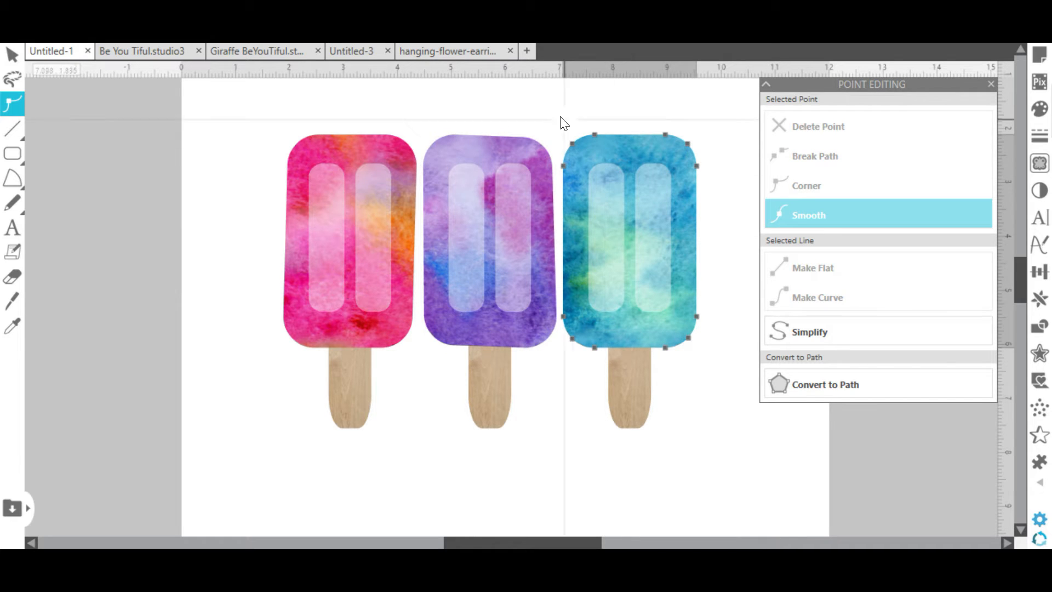
{"action": "left_click_drag", "start_coordinate": [549, 108], "coordinate": [613, 190]}
{"action": "key", "text": "Down"}
{"action": "key", "text": "Down"}
{"action": "key", "text": "Right"}
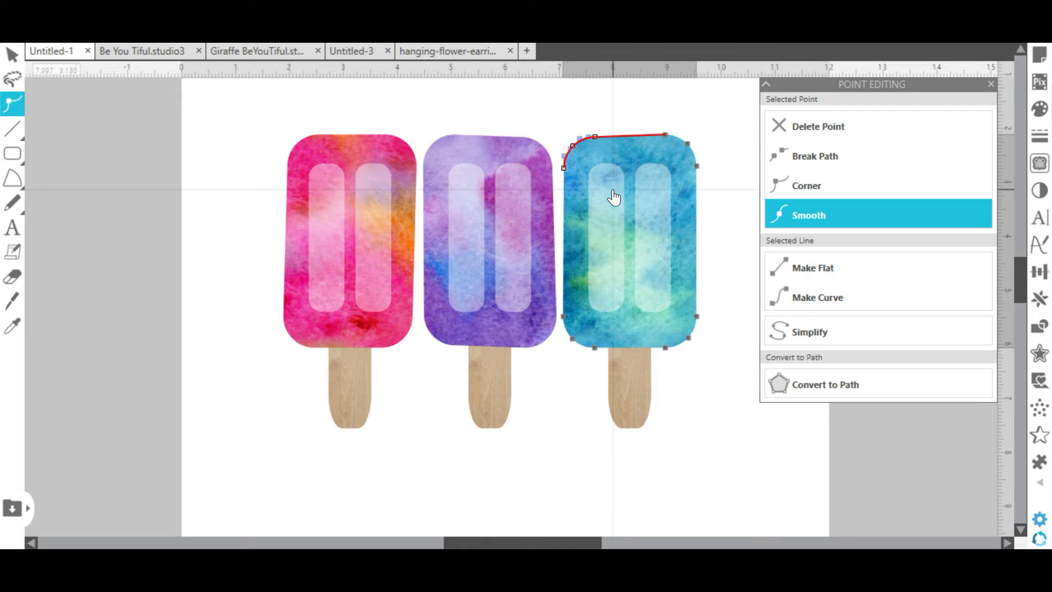
Nudge the teal body's lower-right corner points slightly up and finish the point edit
{"action": "left_click_drag", "start_coordinate": [641, 103], "coordinate": [728, 198]}
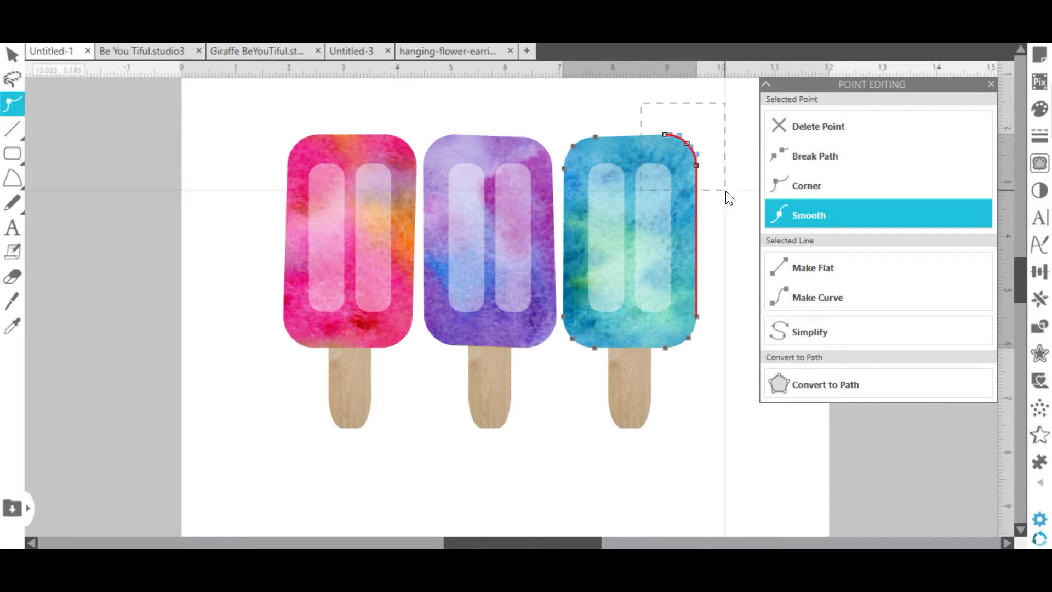
{"action": "key", "text": "Up"}
{"action": "left_click_drag", "start_coordinate": [720, 280], "coordinate": [638, 388]}
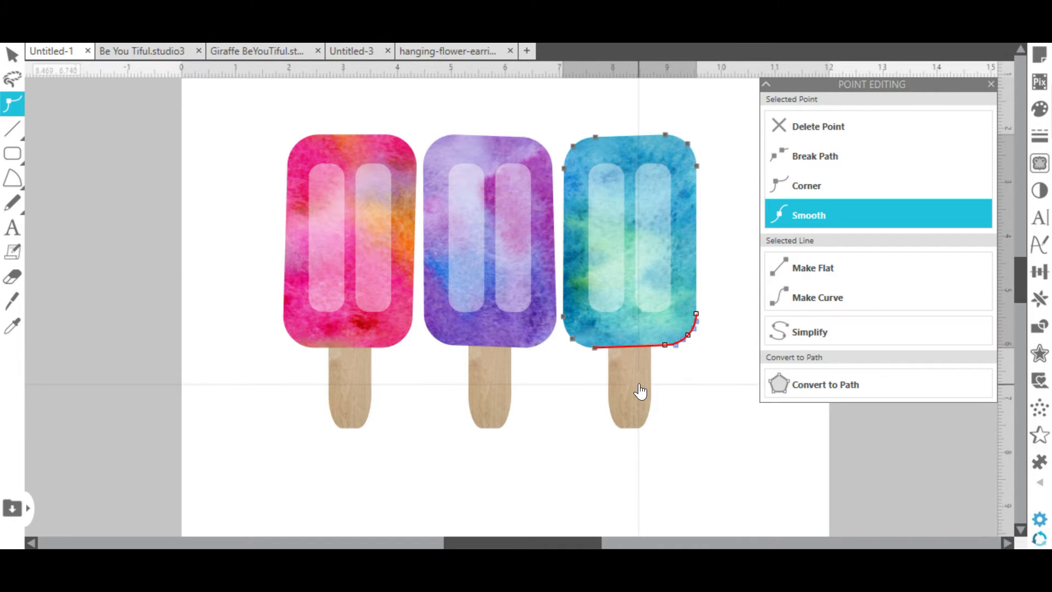
{"action": "left_click", "coordinate": [706, 391]}
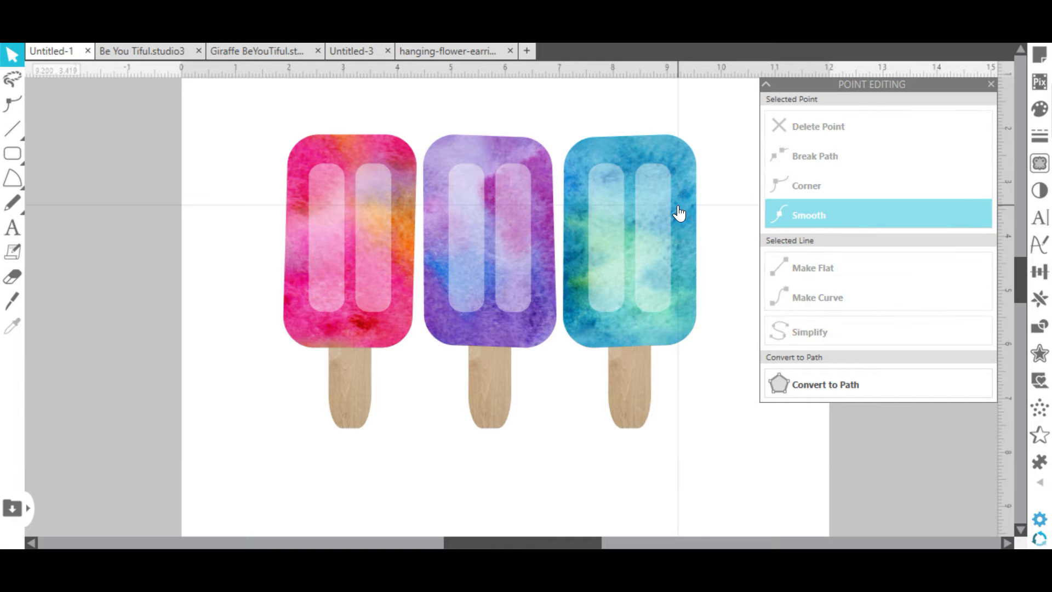
Reopen the teal body's points, raise the lower-left corner points and nudge the lower-right corner points slightly outward
{"action": "double_click", "coordinate": [622, 155]}
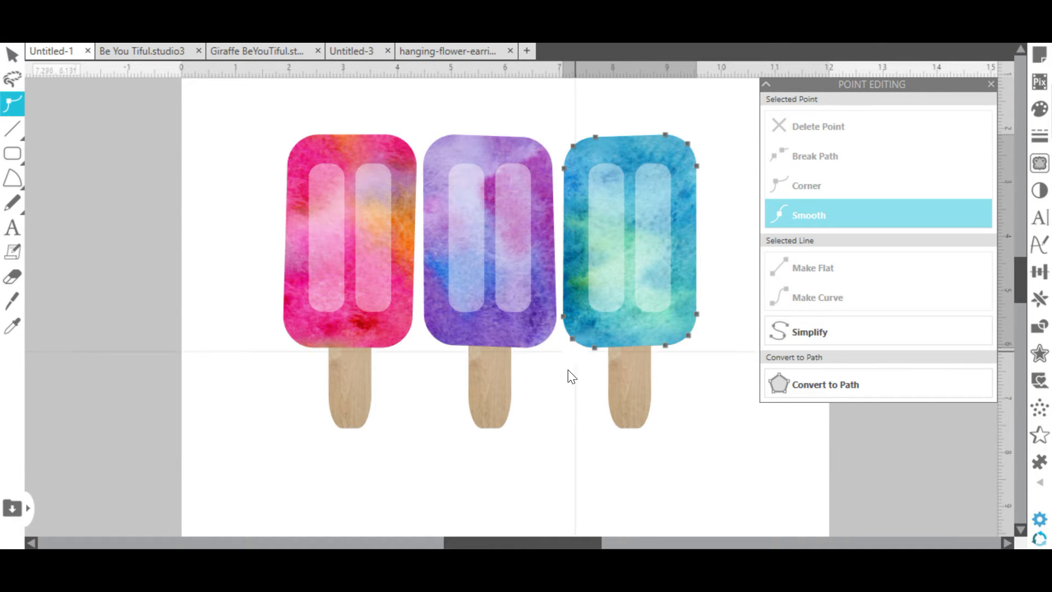
{"action": "left_click_drag", "start_coordinate": [542, 402], "coordinate": [616, 293]}
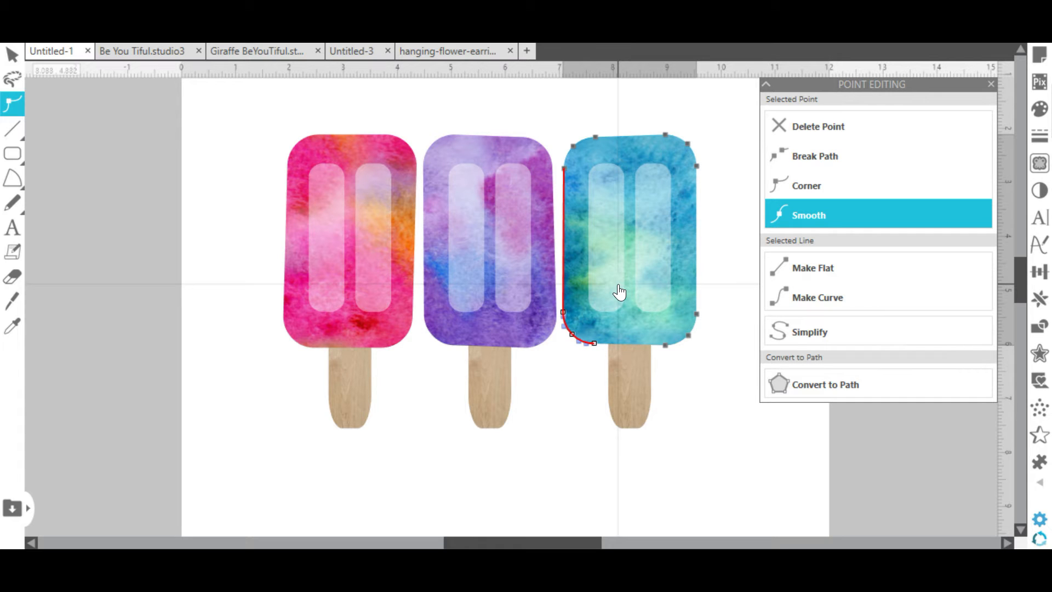
{"action": "left_click_drag", "start_coordinate": [730, 289], "coordinate": [635, 382]}
{"action": "left_click", "coordinate": [693, 398]}
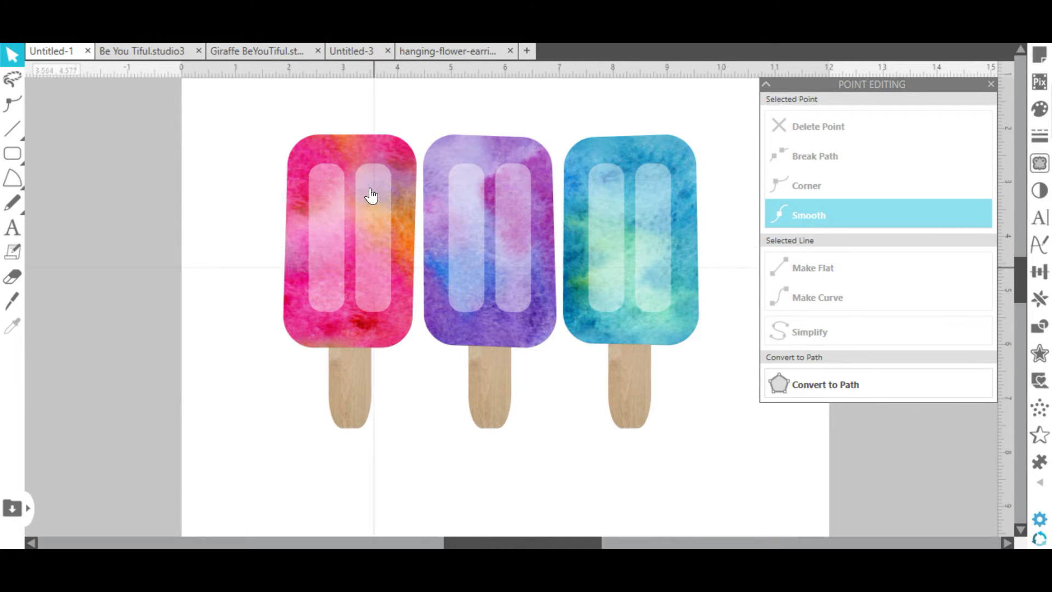
Select all parts of the three popsicles, group them and move them to the top center of the page
{"action": "key", "text": "ctrl+minus"}
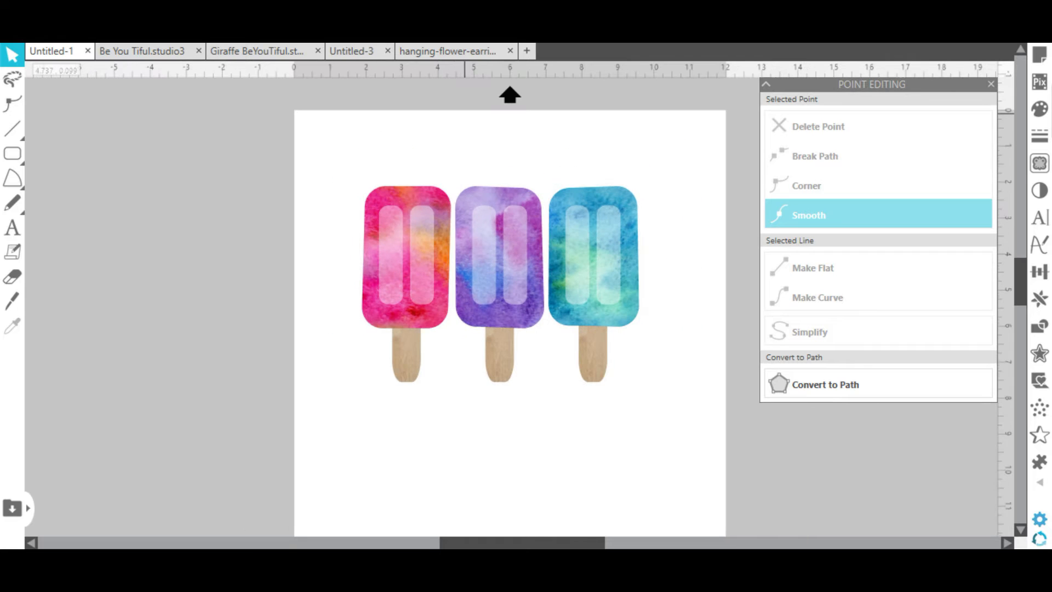
{"action": "left_click", "coordinate": [405, 225]}
{"action": "left_click_drag", "start_coordinate": [476, 301], "coordinate": [672, 408]}
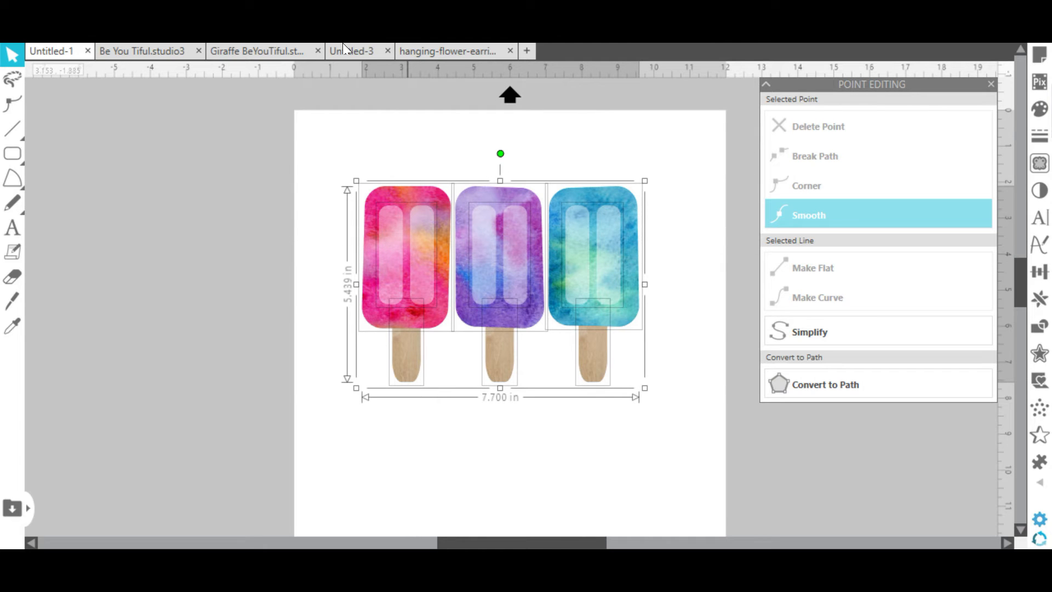
{"action": "left_click_drag", "start_coordinate": [508, 310], "coordinate": [524, 267]}
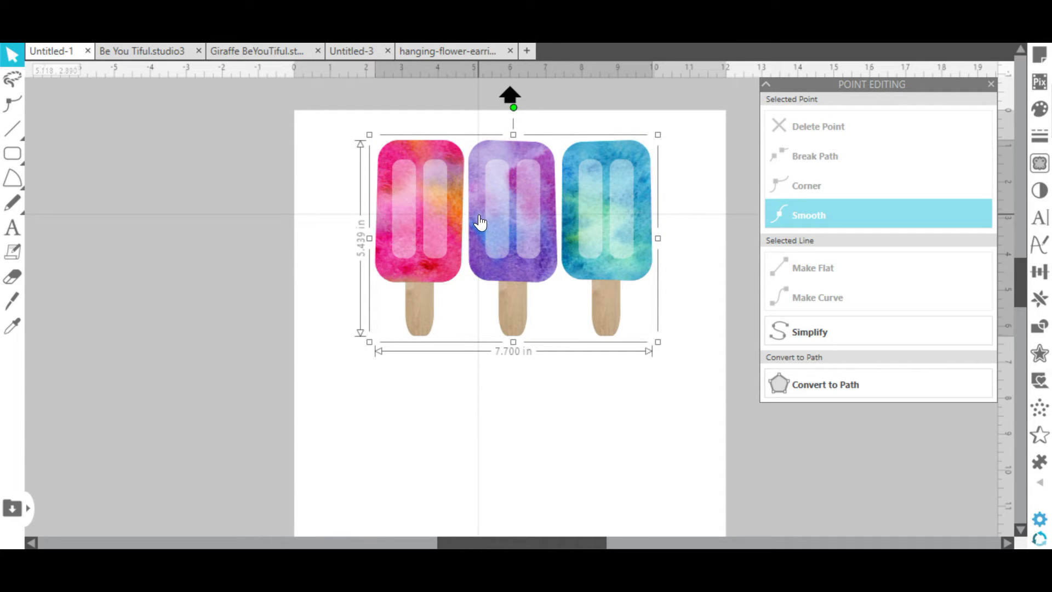
{"action": "left_click", "coordinate": [12, 226]}
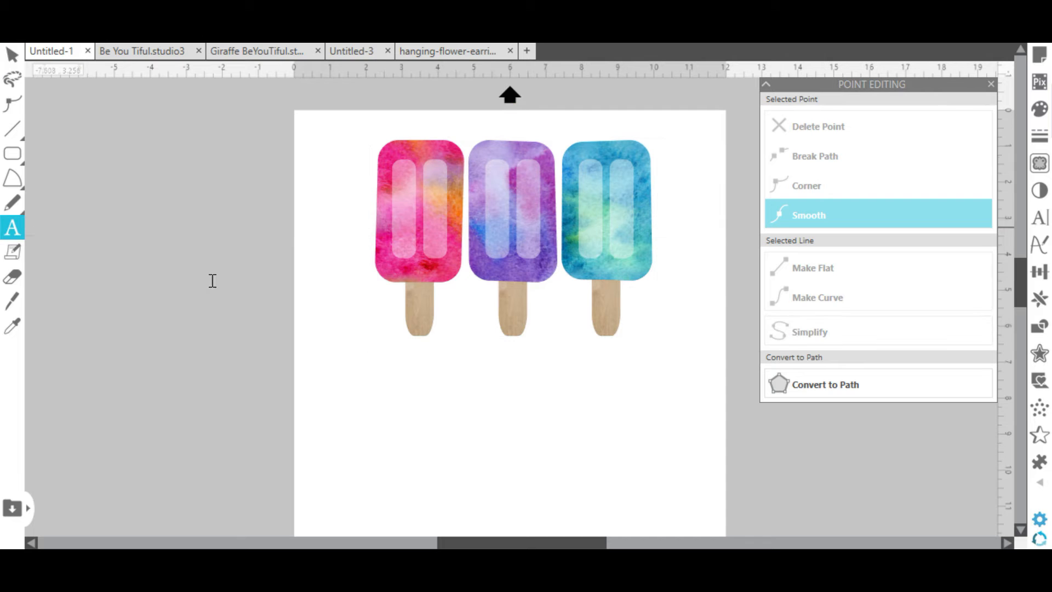
{"action": "left_click", "coordinate": [383, 421]}
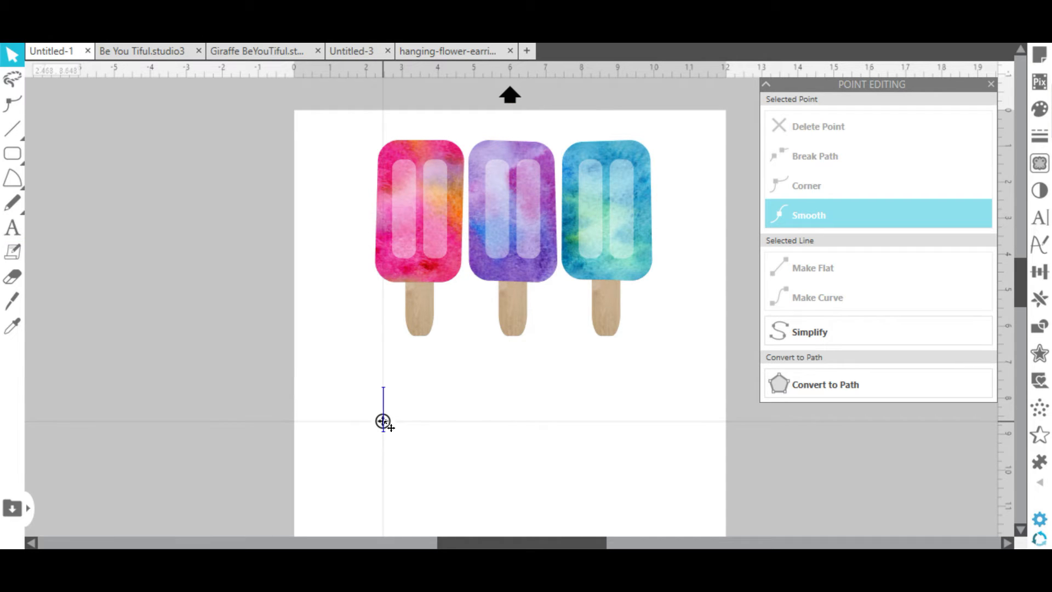
{"action": "left_click", "coordinate": [190, 288]}
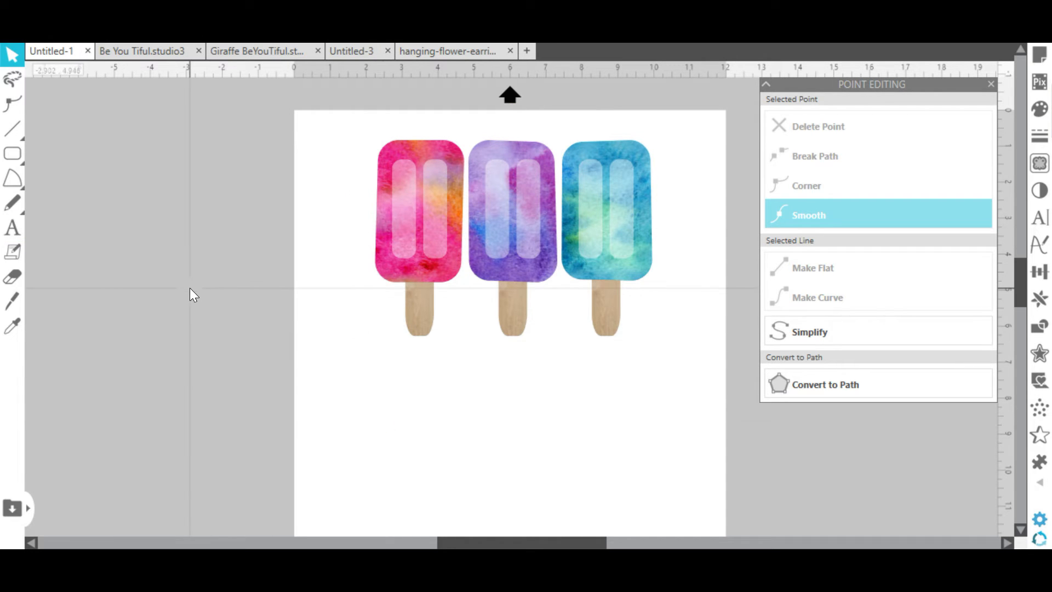
Add the text "Summer Vibes" below the popsicles
{"action": "left_click", "coordinate": [11, 228]}
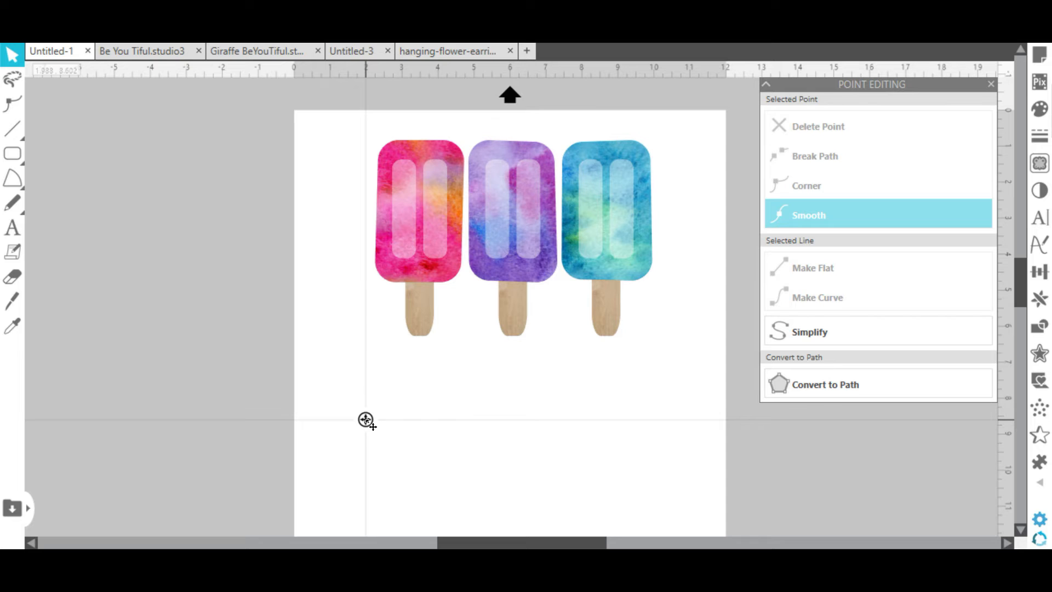
{"action": "type", "text": "Summer Vibes"}
{"action": "left_click_drag", "start_coordinate": [481, 462], "coordinate": [430, 422]}
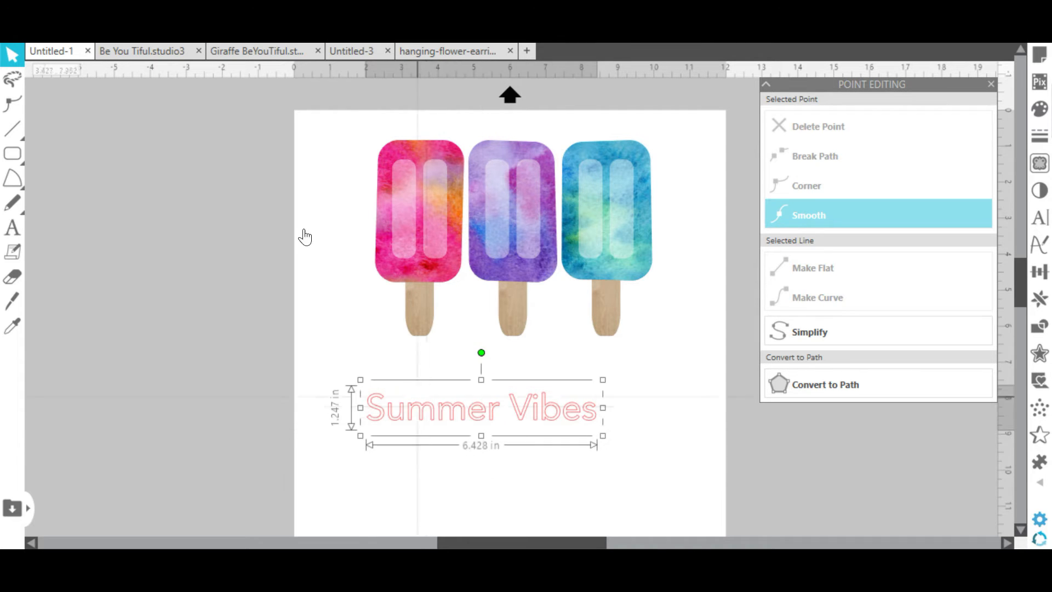
Fill the Summer Vibes text with black and remove its red outline color
{"action": "left_click", "coordinate": [27, 37]}
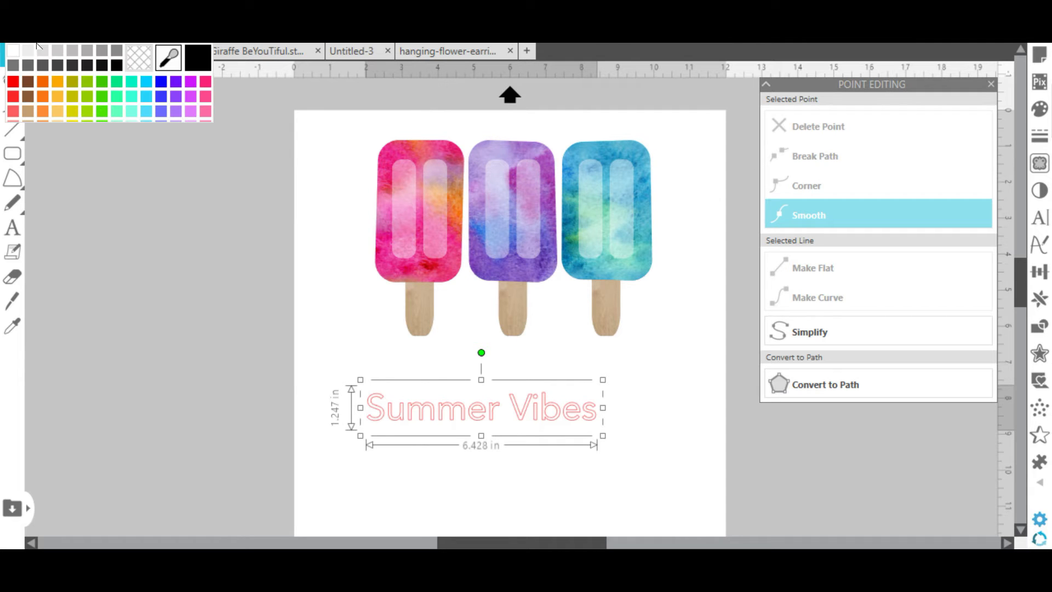
{"action": "left_click", "coordinate": [111, 66]}
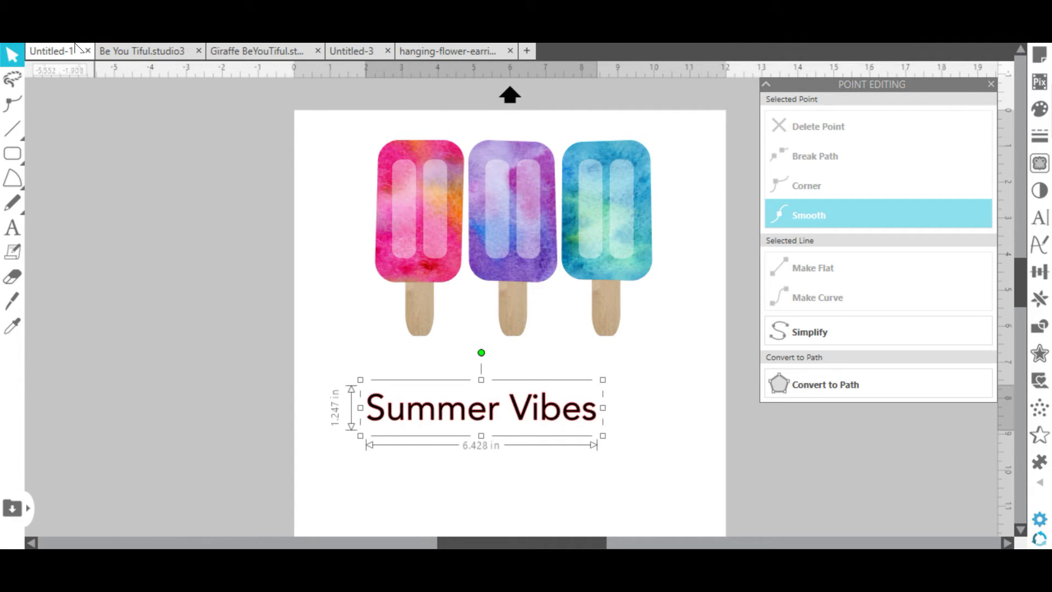
{"action": "left_click", "coordinate": [26, 37]}
{"action": "left_click", "coordinate": [182, 58]}
Enlarge the text to about 8.85 in wide and change its font to GoodMorningGorgeous
{"action": "left_click", "coordinate": [599, 396]}
{"action": "left_click", "coordinate": [603, 399]}
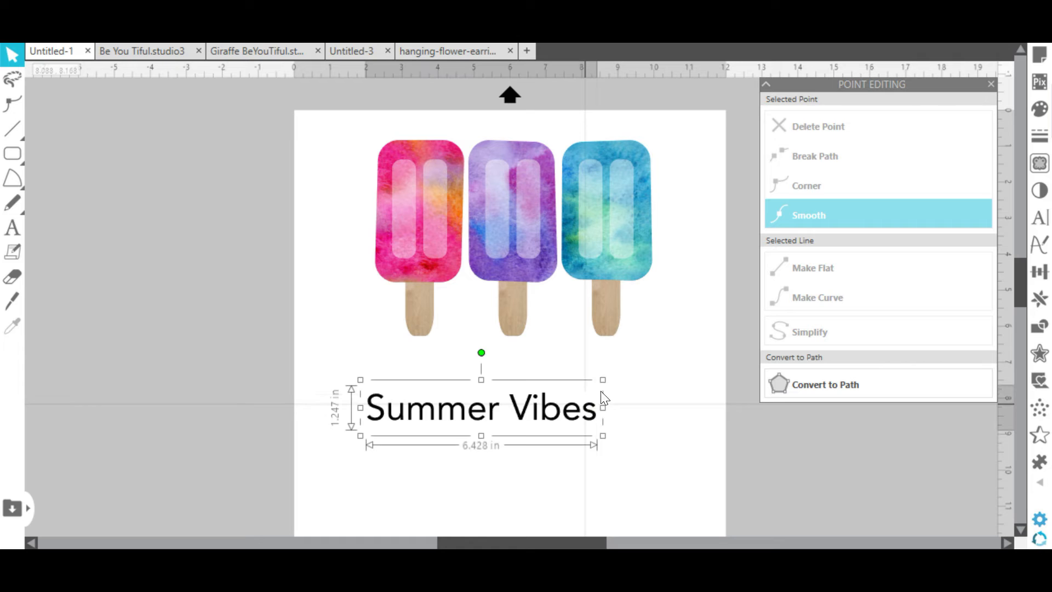
{"action": "left_click_drag", "start_coordinate": [613, 369], "coordinate": [681, 327]}
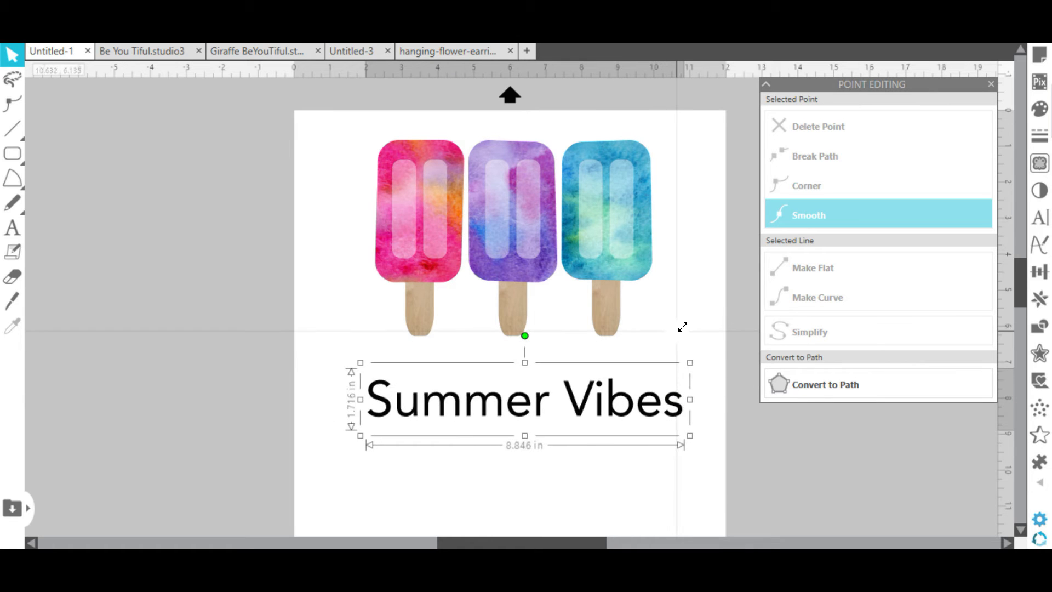
{"action": "left_click", "coordinate": [1042, 217]}
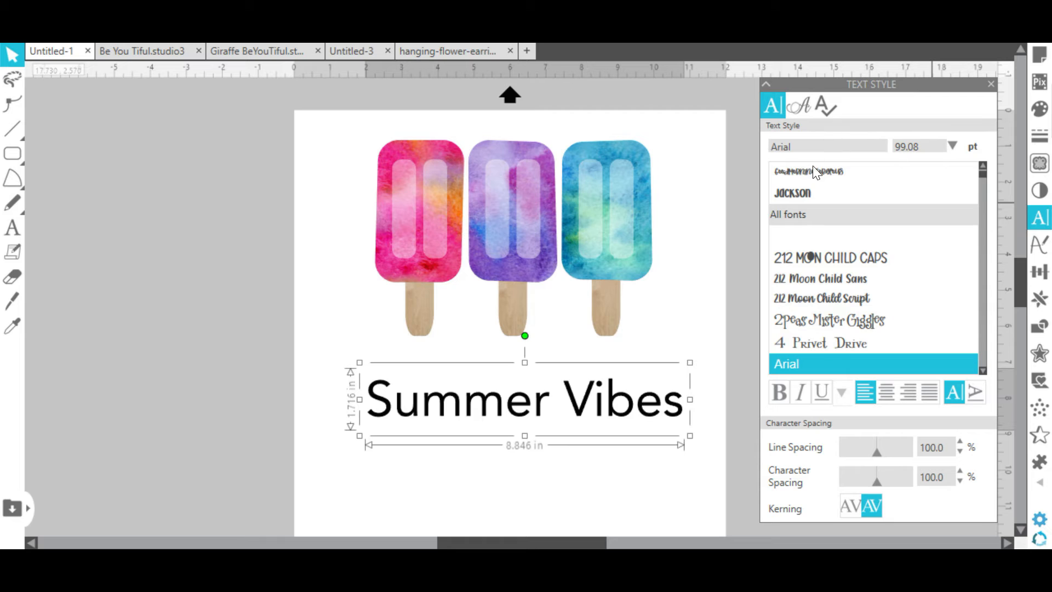
{"action": "left_click", "coordinate": [811, 172]}
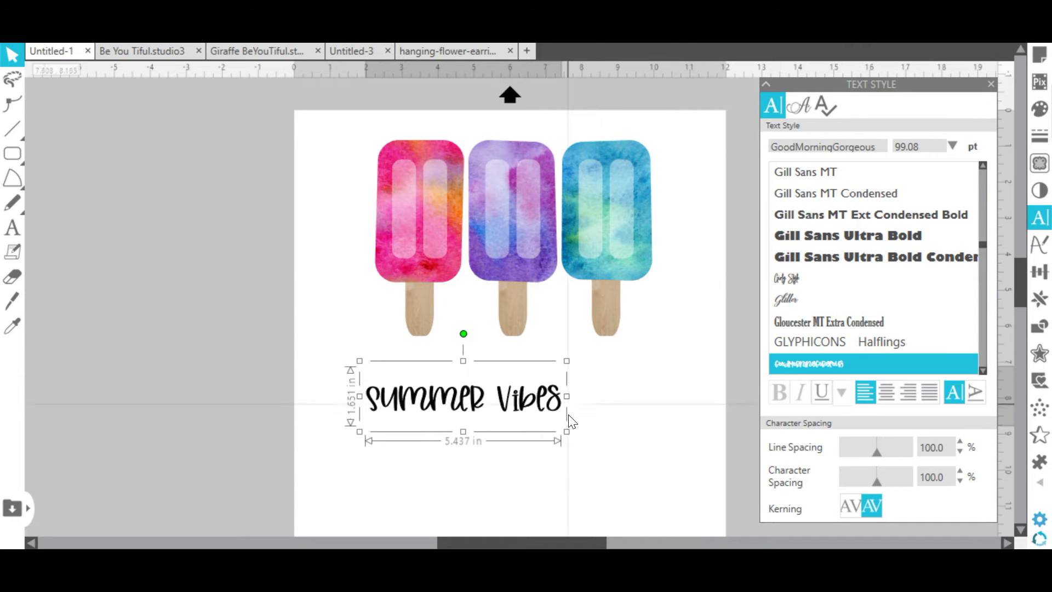
Enlarge the restyled text to about 8.42 in wide and center it just below the popsicle sticks
{"action": "mouse_move", "coordinate": [492, 542]}
{"action": "left_mouse_down"}
{"action": "mouse_move", "coordinate": [525, 542]}
{"action": "mouse_move", "coordinate": [512, 543]}
{"action": "left_mouse_up"}
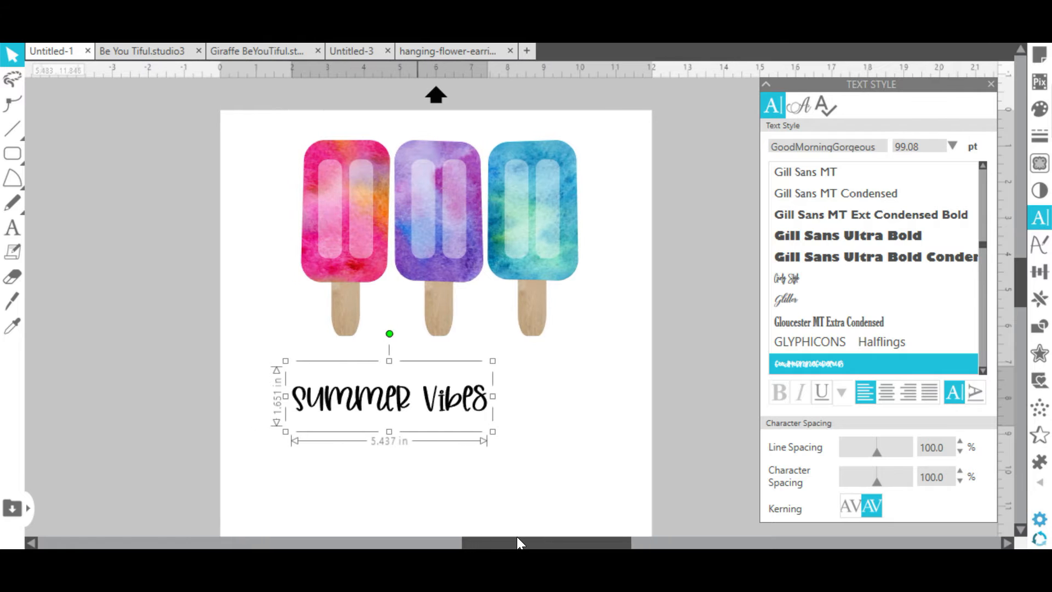
{"action": "left_click", "coordinate": [496, 437]}
{"action": "left_click", "coordinate": [467, 394]}
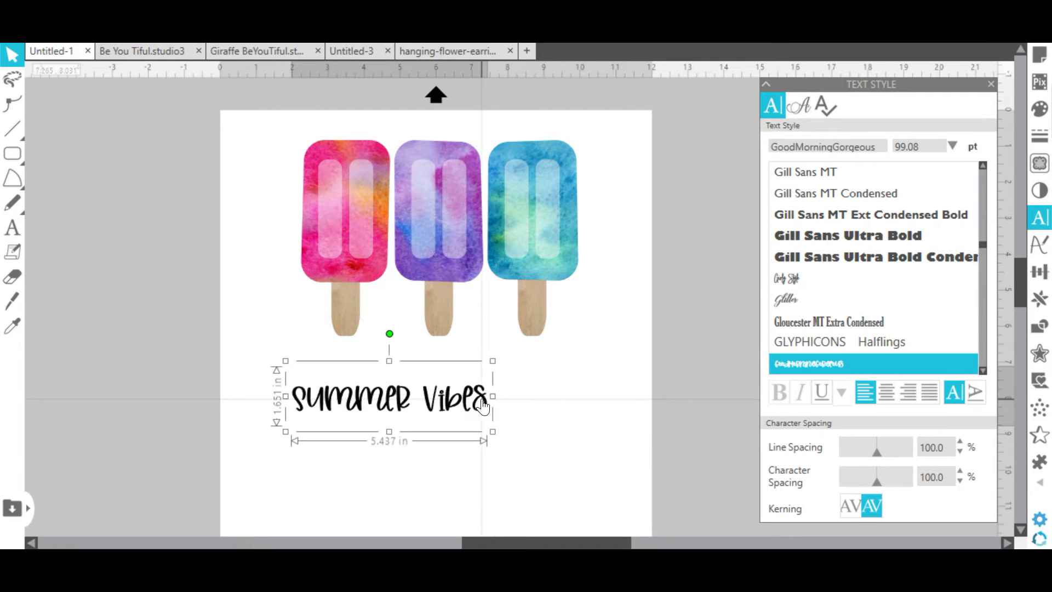
{"action": "left_click_drag", "start_coordinate": [502, 435], "coordinate": [609, 466]}
{"action": "left_click_drag", "start_coordinate": [541, 443], "coordinate": [532, 388]}
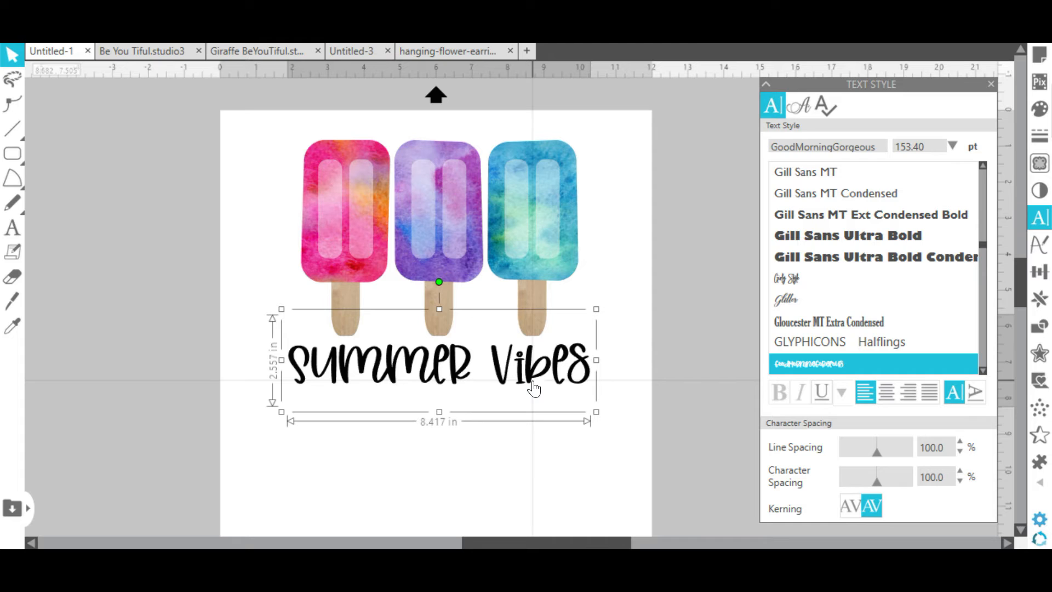
Tilt the text slightly counterclockwise, enlarged to about 162.49 pt, and place it across the three popsicle bodies
{"action": "left_click_drag", "start_coordinate": [439, 282], "coordinate": [437, 281]}
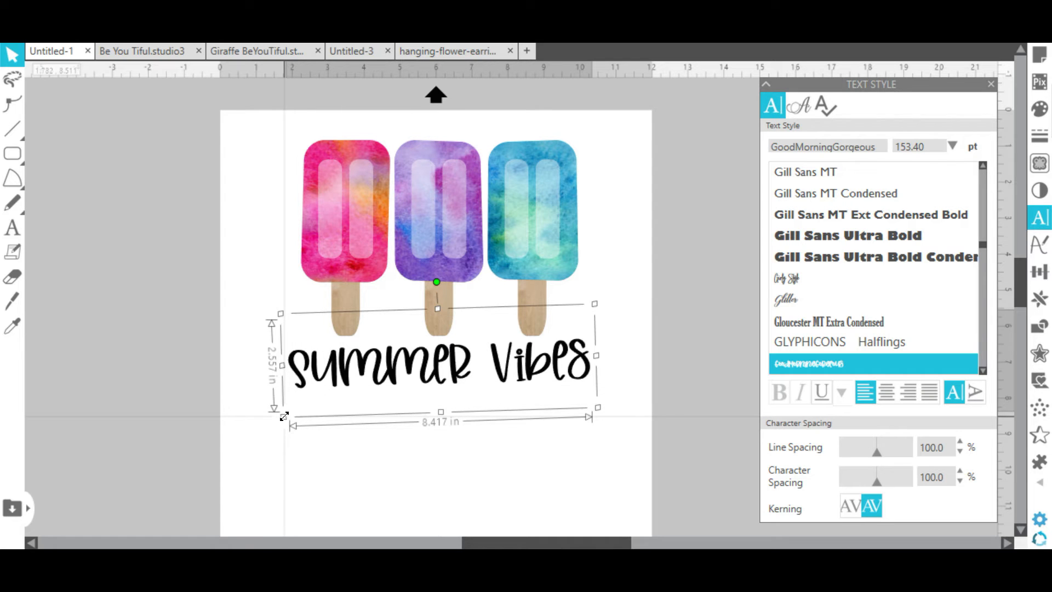
{"action": "mouse_move", "coordinate": [283, 416]}
{"action": "left_mouse_down"}
{"action": "mouse_move", "coordinate": [296, 411]}
{"action": "mouse_move", "coordinate": [266, 423]}
{"action": "left_mouse_up"}
{"action": "left_click_drag", "start_coordinate": [383, 384], "coordinate": [387, 229]}
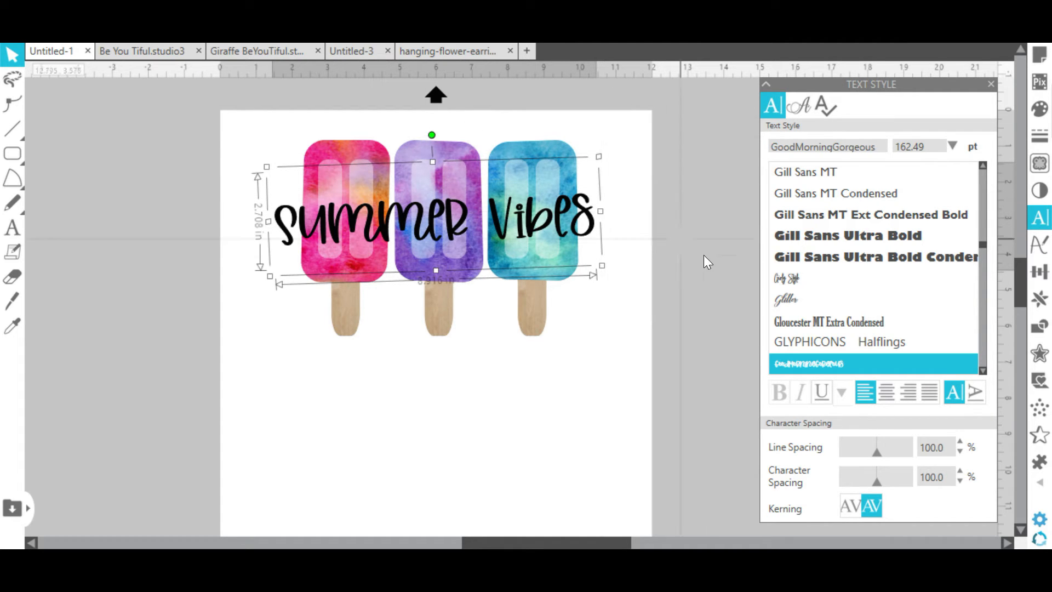
Align the Summer Vibes text and the three popsicles on their horizontal centers
{"action": "left_click_drag", "start_coordinate": [625, 181], "coordinate": [512, 326]}
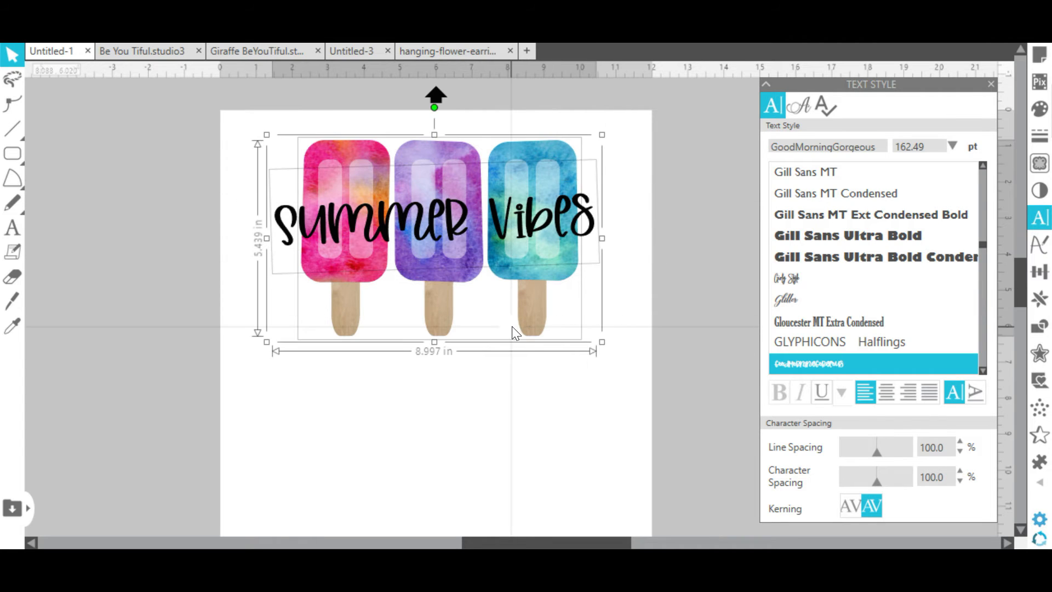
{"action": "left_click", "coordinate": [1040, 274]}
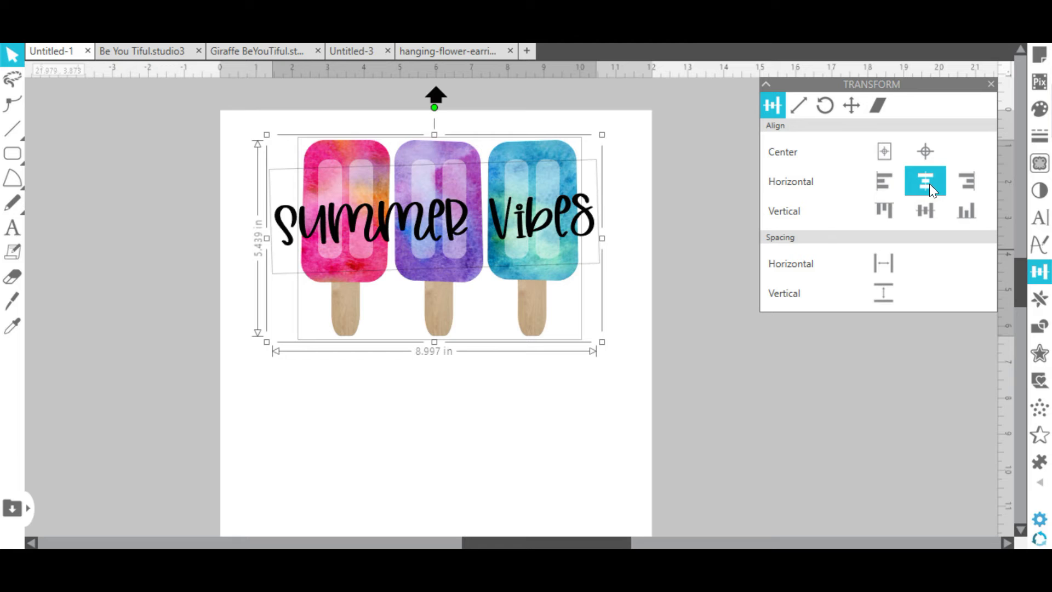
{"action": "left_click", "coordinate": [929, 183]}
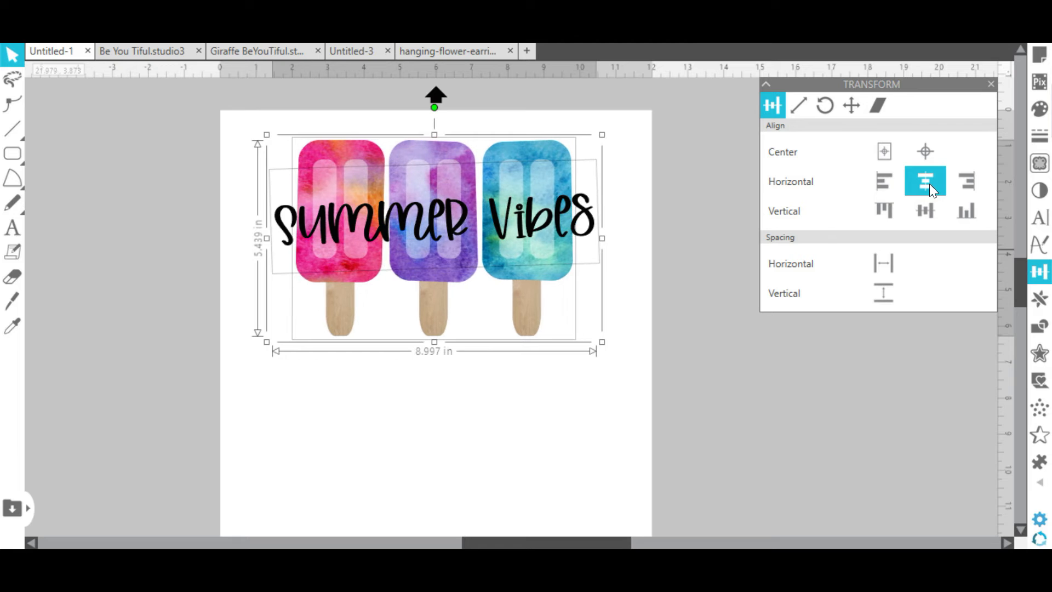
{"action": "left_click", "coordinate": [643, 247]}
Add a 0.050 in outward offset around the Summer Vibes text and group the resulting offset pieces
{"action": "left_click", "coordinate": [595, 226]}
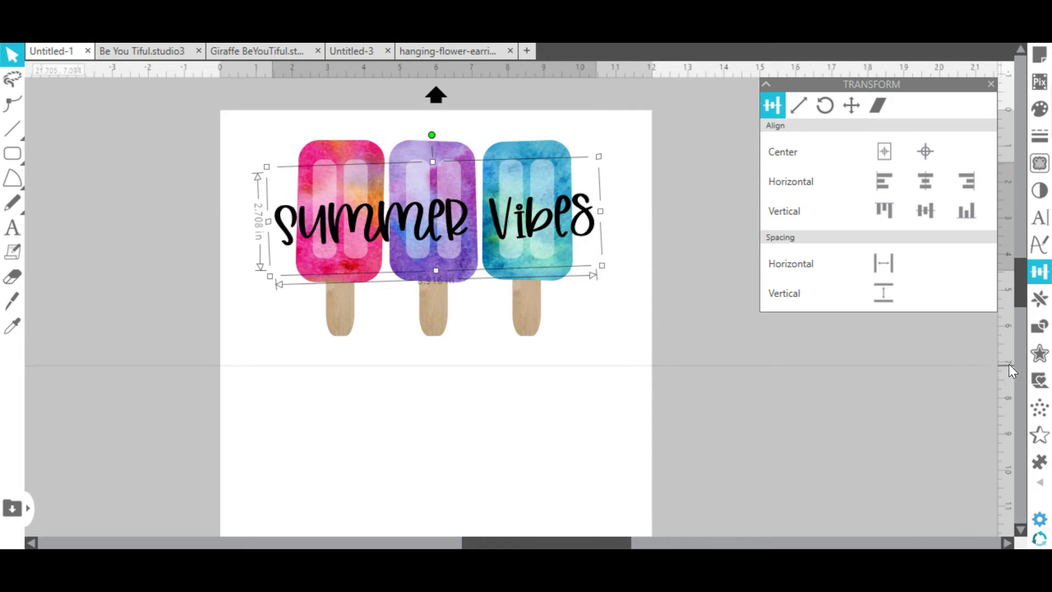
{"action": "left_click", "coordinate": [1039, 353]}
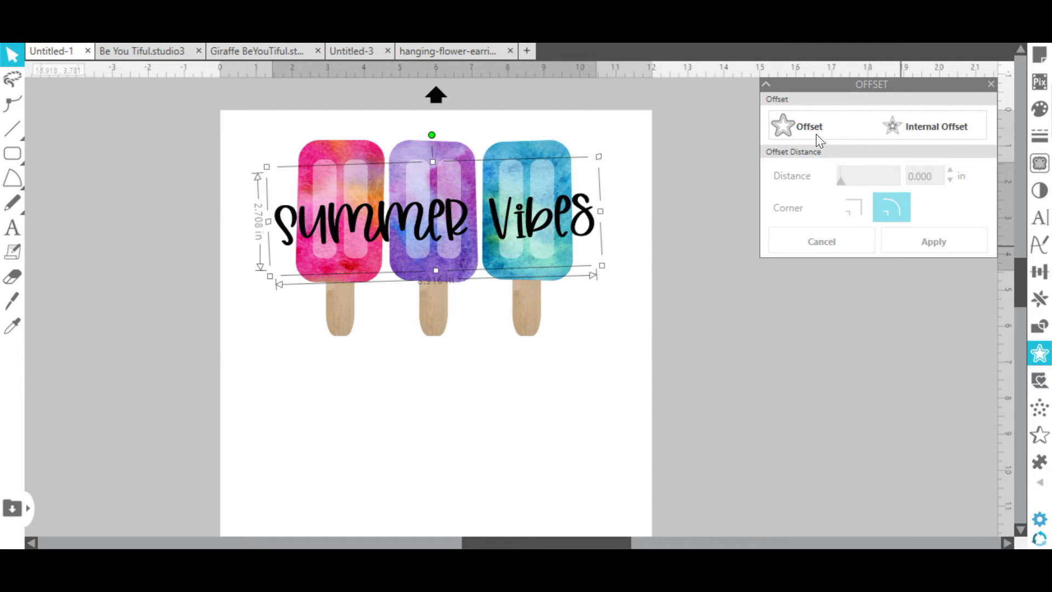
{"action": "left_click", "coordinate": [816, 132]}
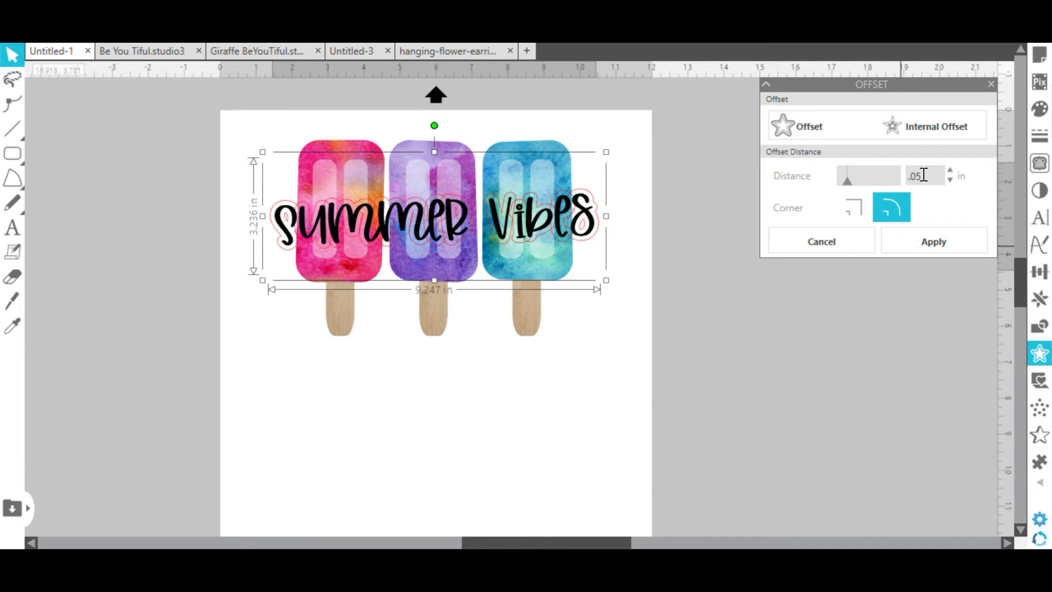
{"action": "key", "text": "Return"}
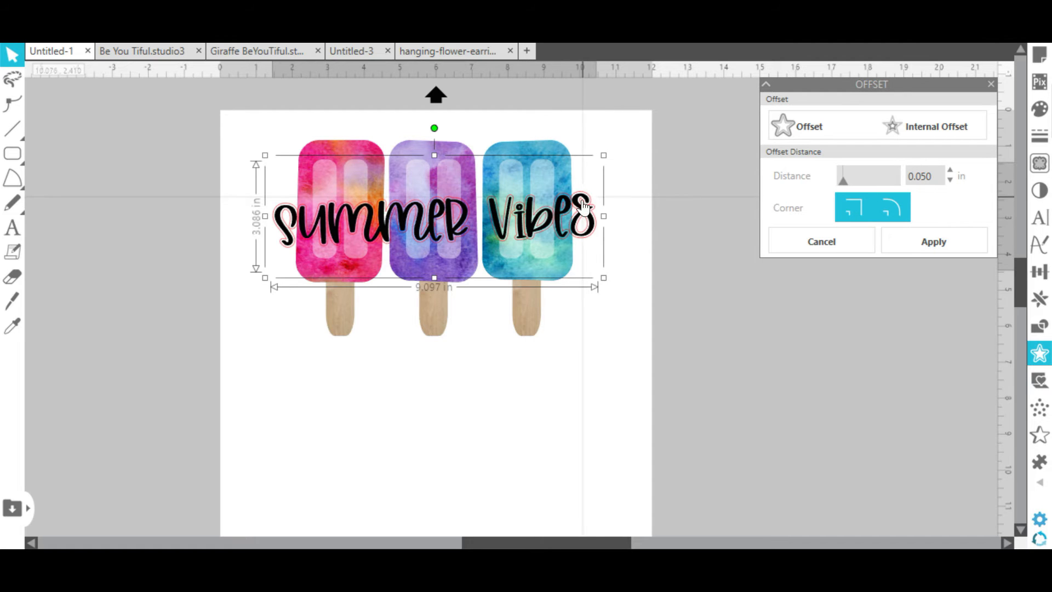
{"action": "left_click", "coordinate": [905, 242]}
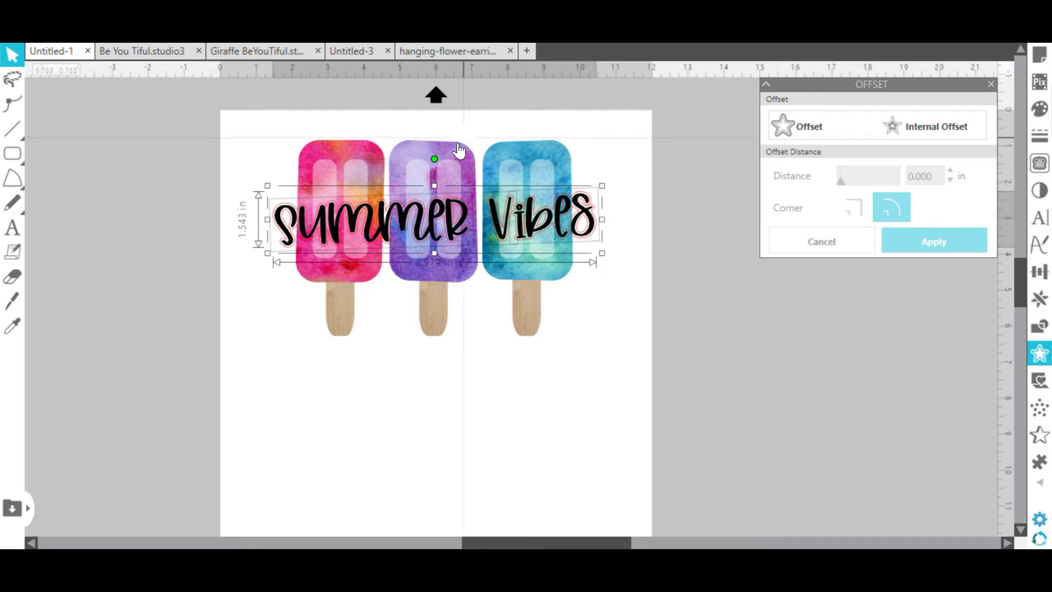
{"action": "key", "text": "i"}
{"action": "key", "text": "Escape"}
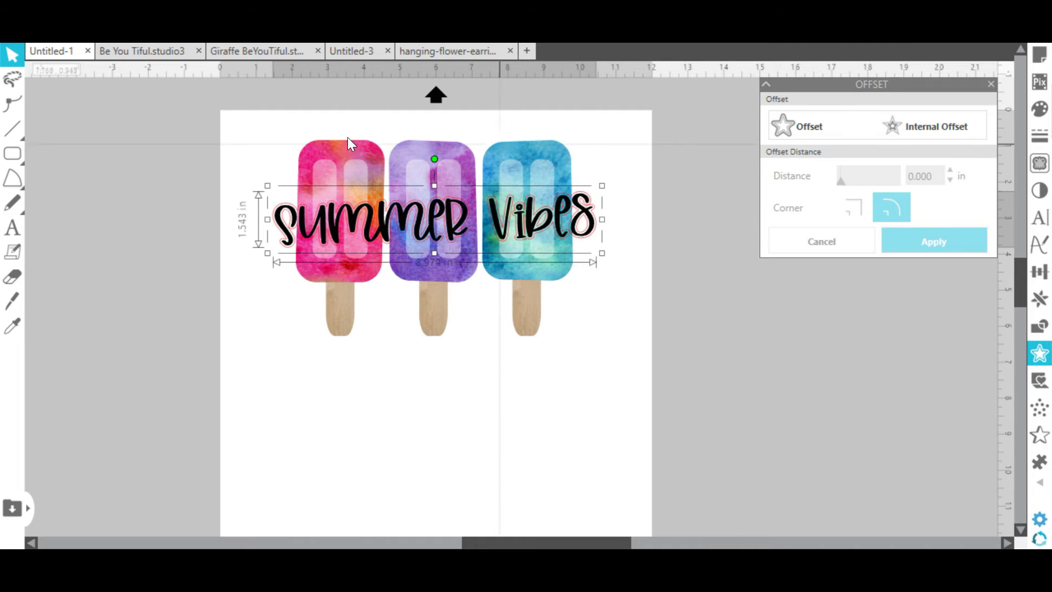
Fill the text's offset shape with white and remove its red outline color
{"action": "left_click", "coordinate": [32, 41]}
{"action": "left_click", "coordinate": [14, 50]}
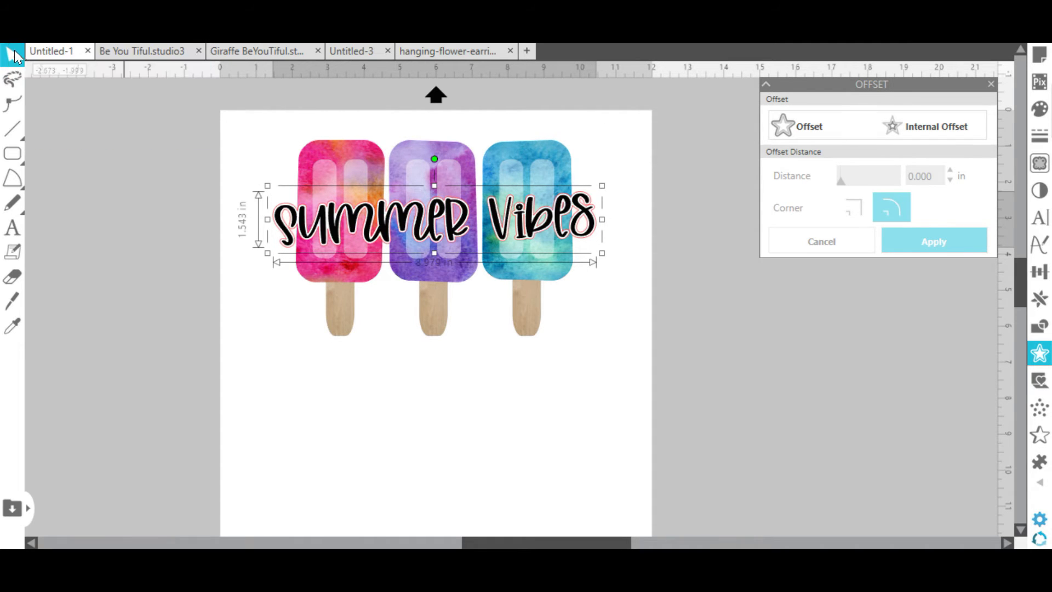
{"action": "left_click", "coordinate": [76, 43]}
{"action": "left_click", "coordinate": [180, 62]}
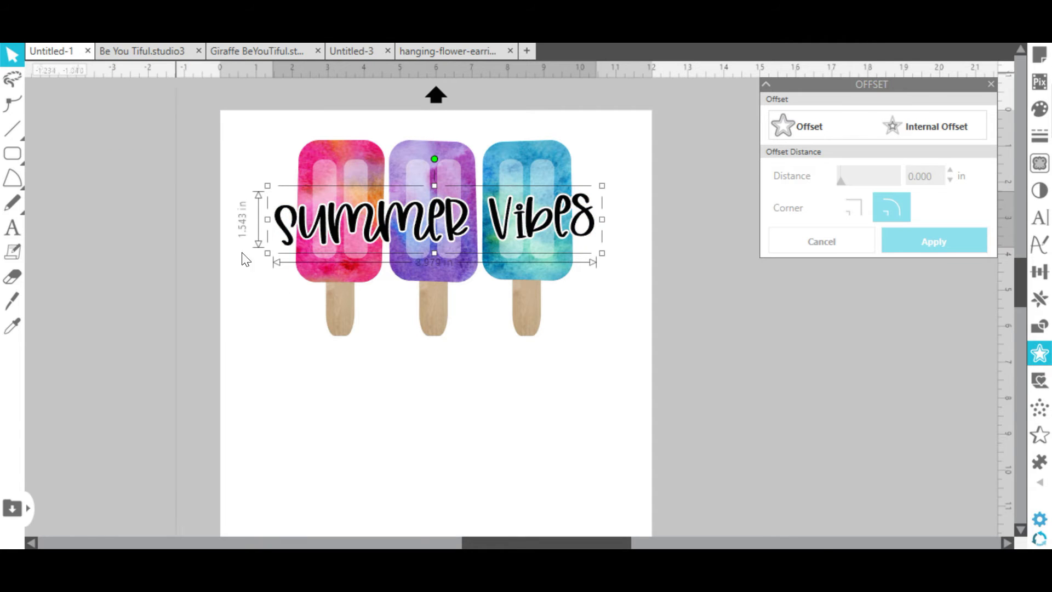
{"action": "left_click", "coordinate": [578, 380]}
Group the black Summer Vibes text with its white offset shape
{"action": "left_click_drag", "start_coordinate": [641, 182], "coordinate": [584, 248]}
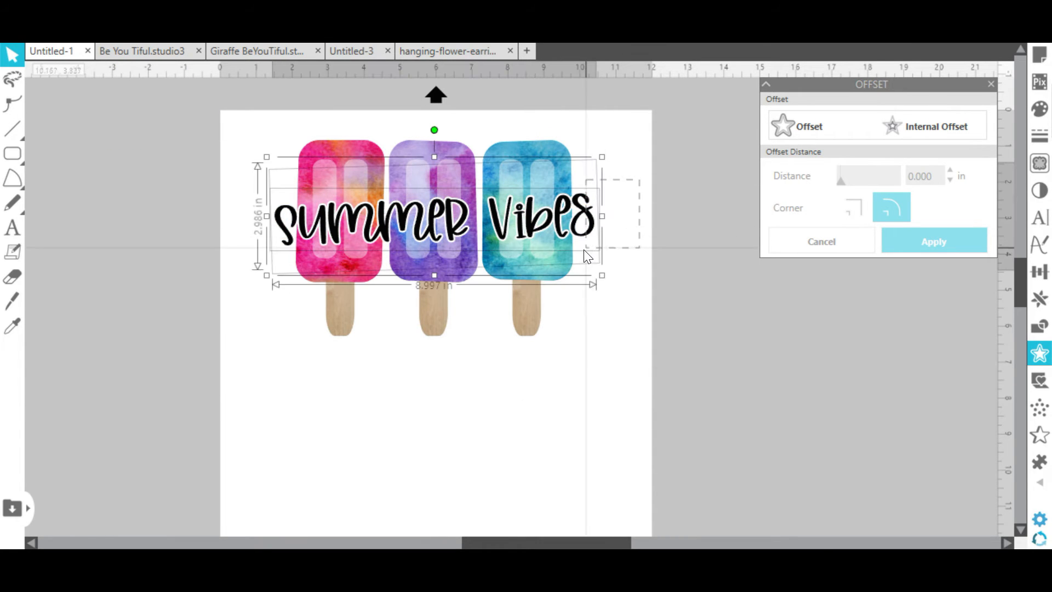
{"action": "key", "text": "i"}
{"action": "left_click", "coordinate": [589, 245]}
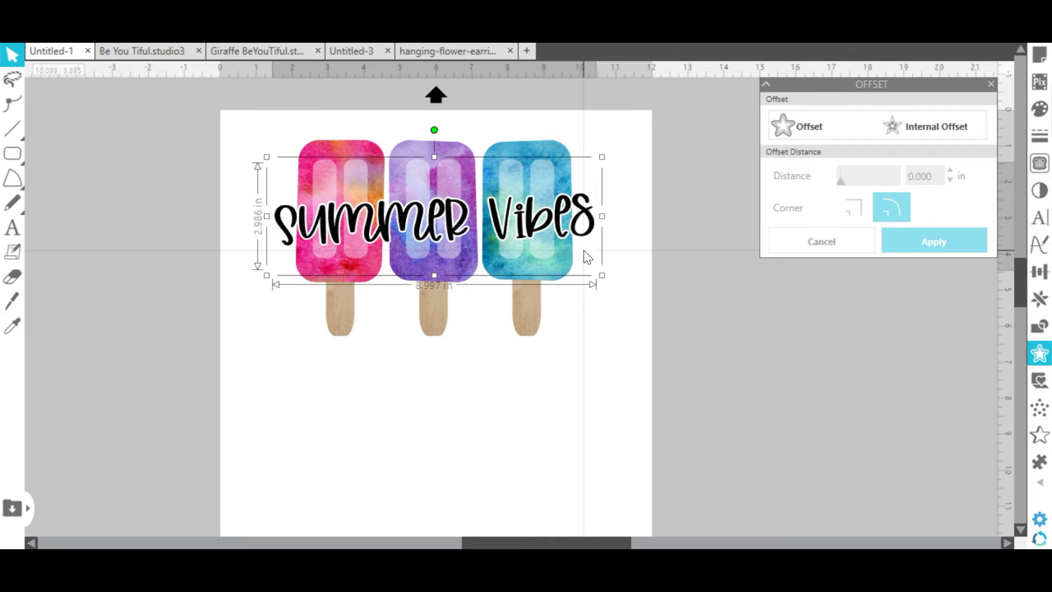
Nudge the grouped lettering on the popsicle bodies and tilt it slightly more counterclockwise
{"action": "left_click_drag", "start_coordinate": [584, 217], "coordinate": [584, 208]}
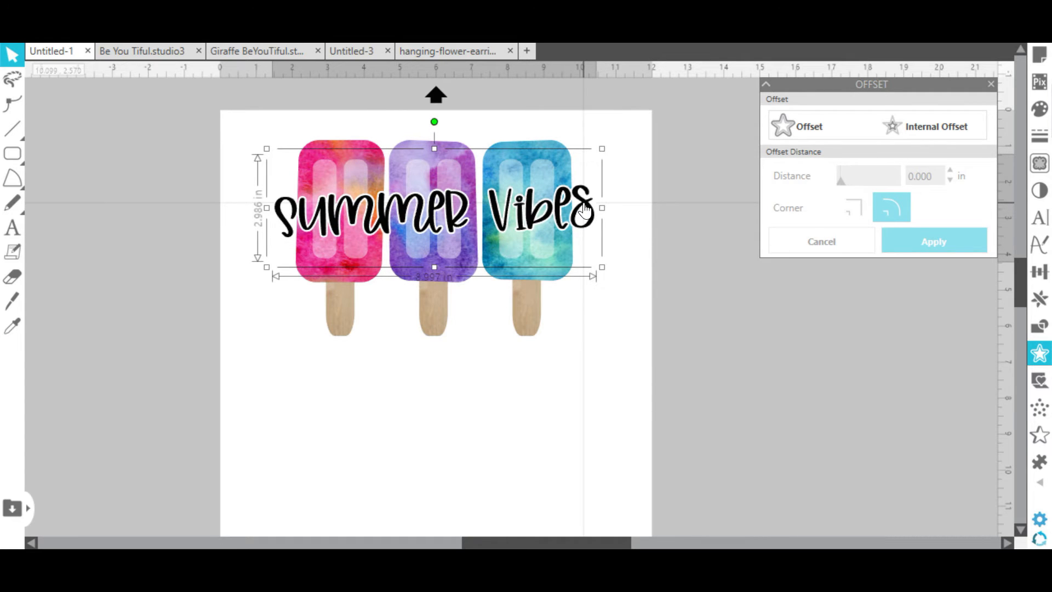
{"action": "left_click_drag", "start_coordinate": [587, 201], "coordinate": [589, 212]}
{"action": "left_click_drag", "start_coordinate": [434, 125], "coordinate": [430, 123]}
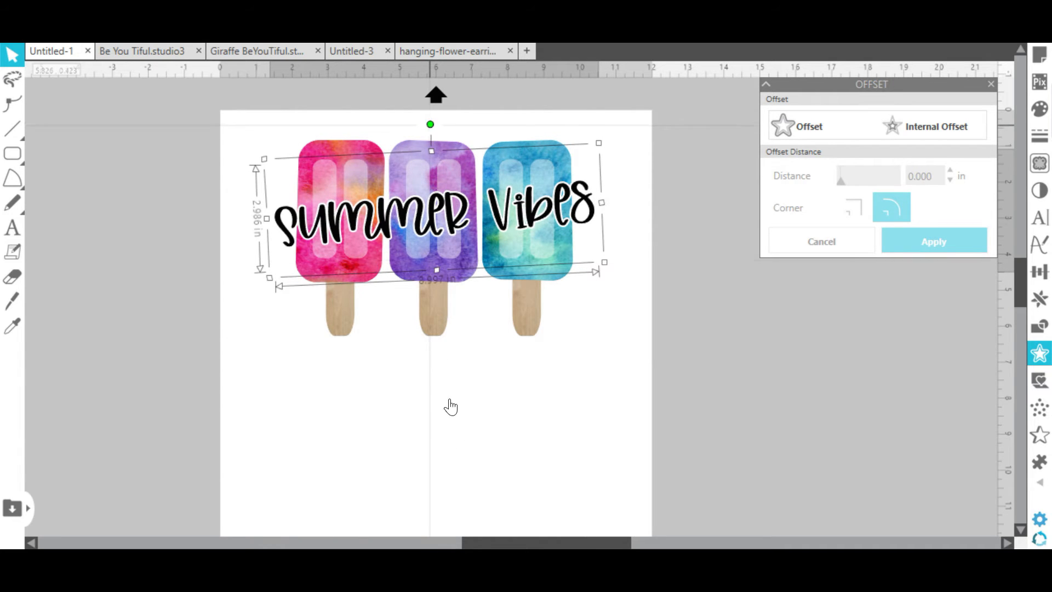
{"action": "left_click", "coordinate": [466, 478]}
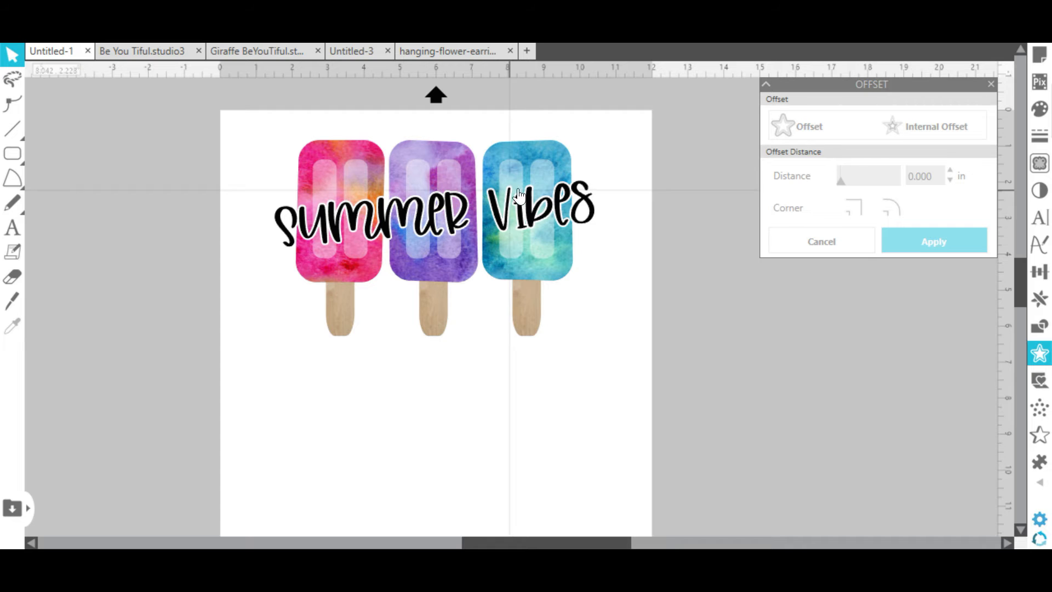
Select the three popsicles and the outlined Summer Vibes lettering together
{"action": "left_click", "coordinate": [594, 164]}
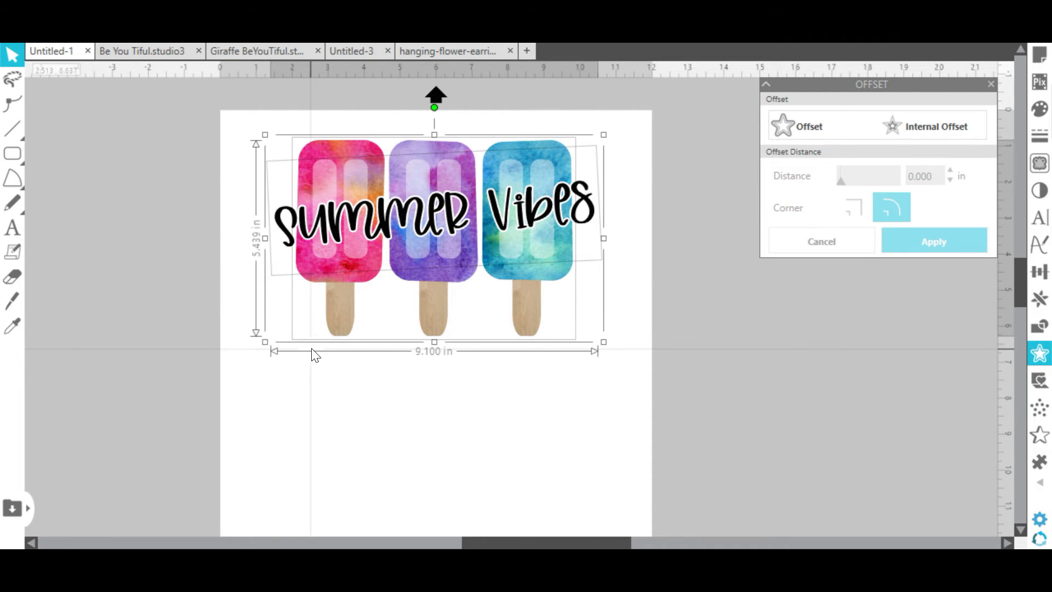
{"action": "left_click", "coordinate": [393, 368]}
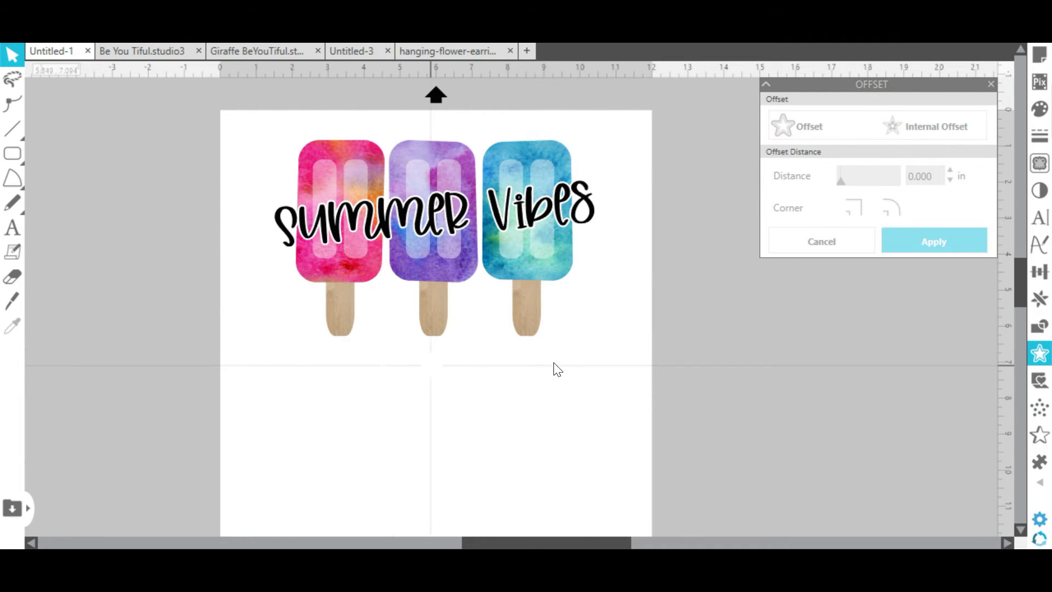
{"action": "left_click", "coordinate": [383, 209]}
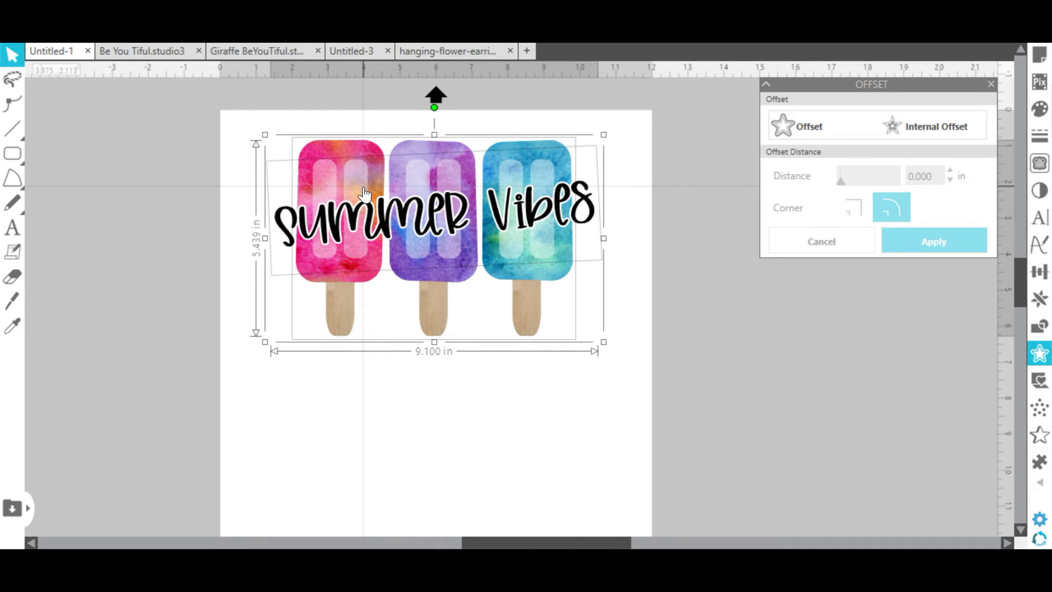